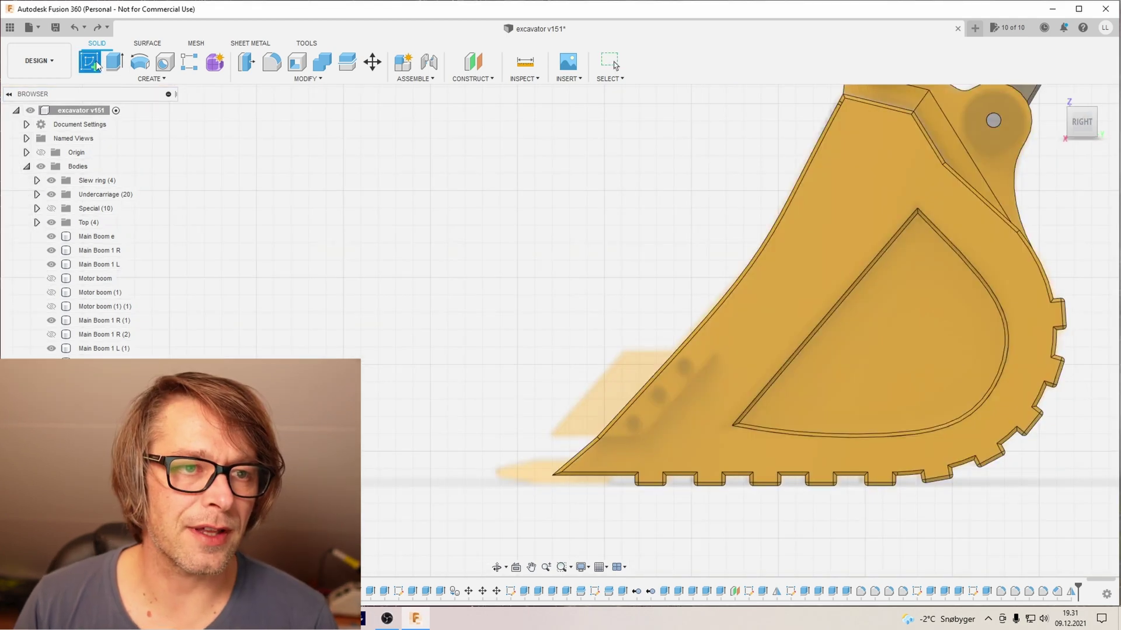
Step: Start a new sketch so the bucket turns translucent for plane selection
click(97, 67)
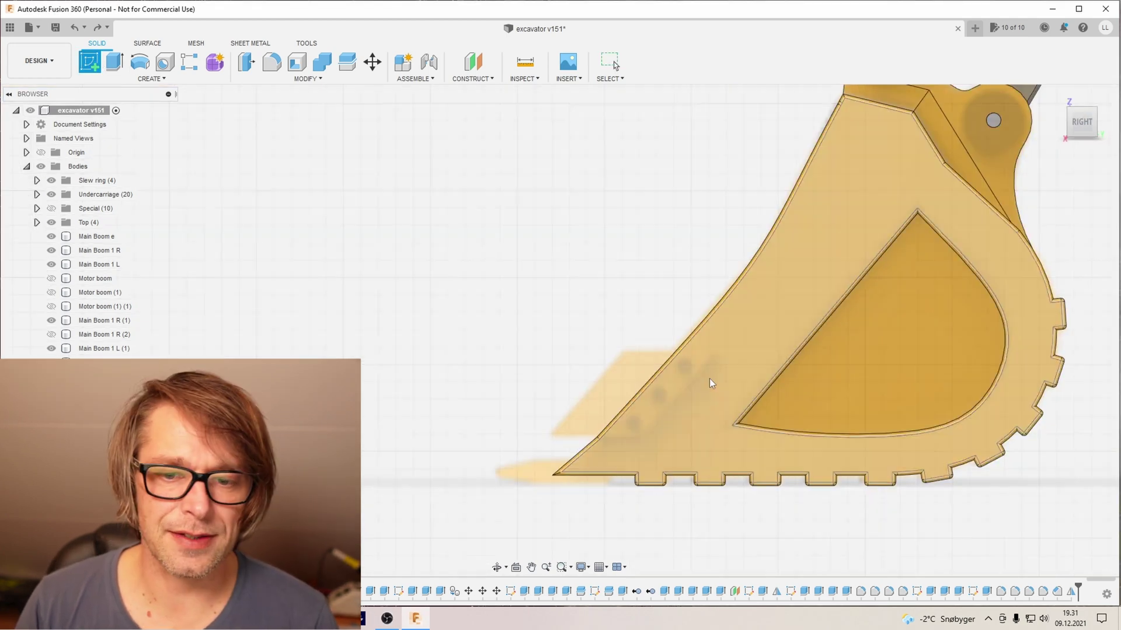
Step: Sketch two adjoining rectangles on the bucket's side face along its lower edge
click(586, 473)
key(r)
scroll(623, 344, up, 2)
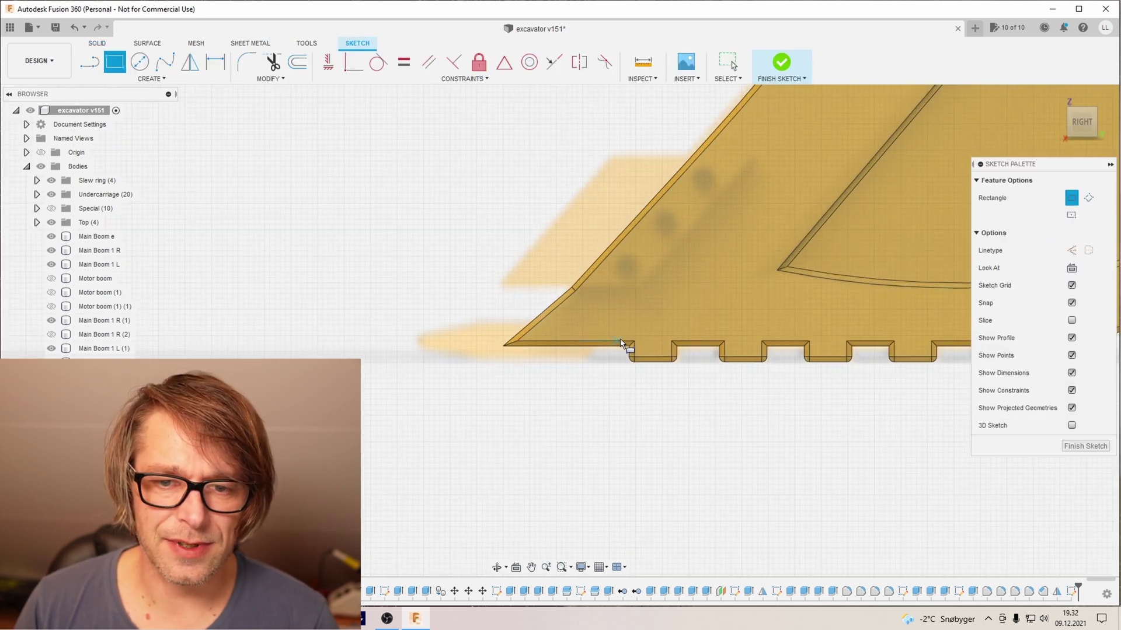
scroll(597, 350, up, 2)
click(594, 357)
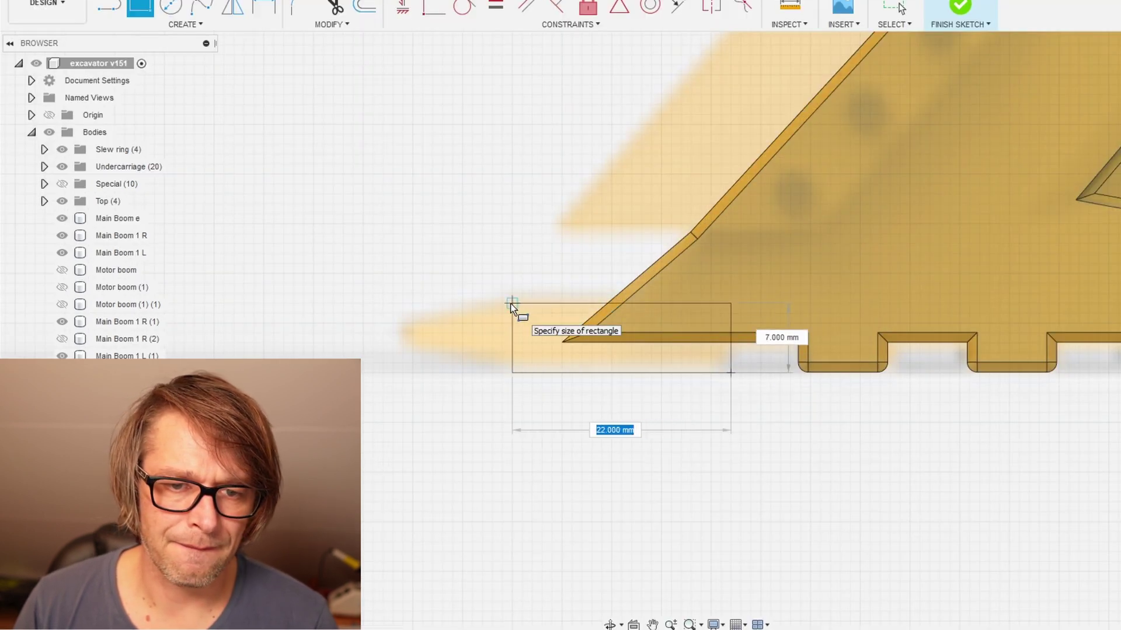
click(511, 303)
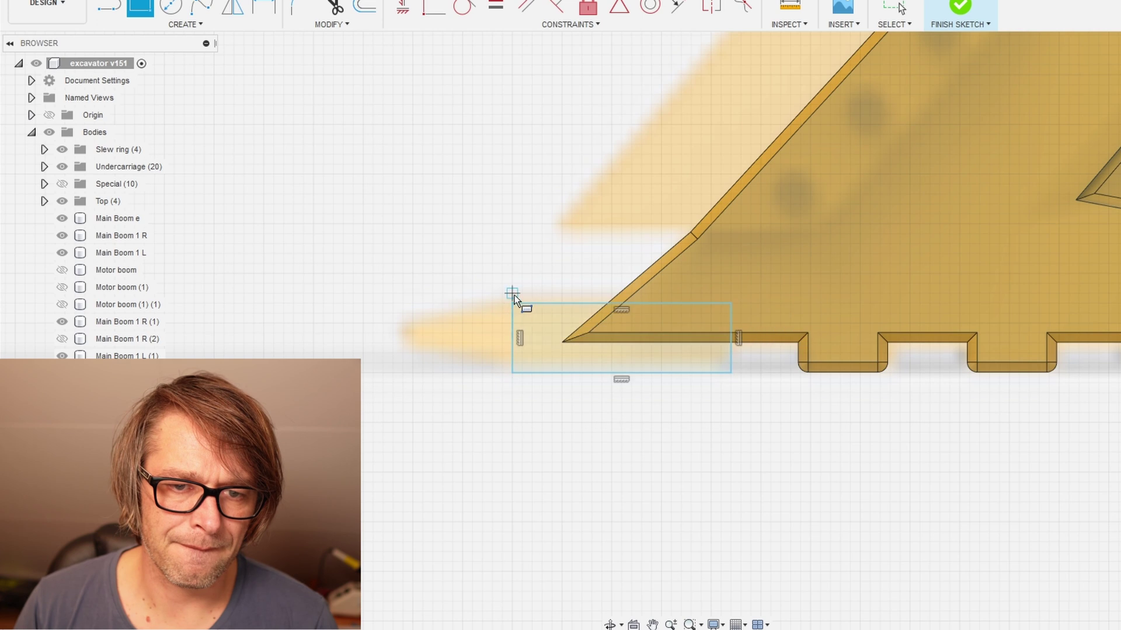
click(404, 372)
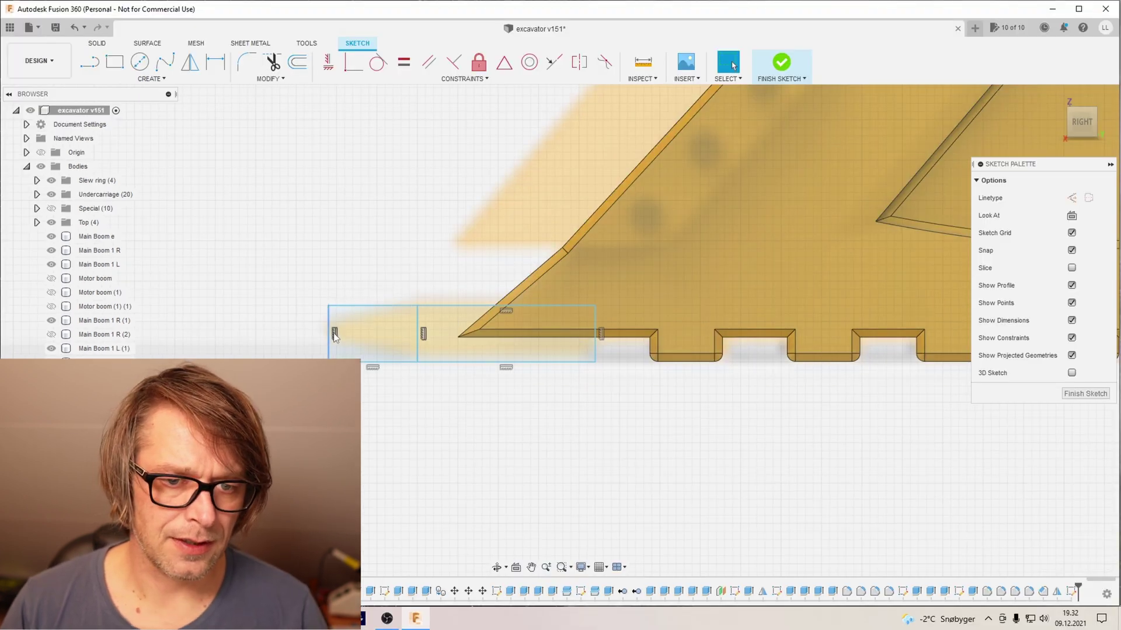
key(Escape)
Step: Taper the front rectangle to a narrow tip and remove the dividing line
key(Delete)
drag(475, 303, 475, 325)
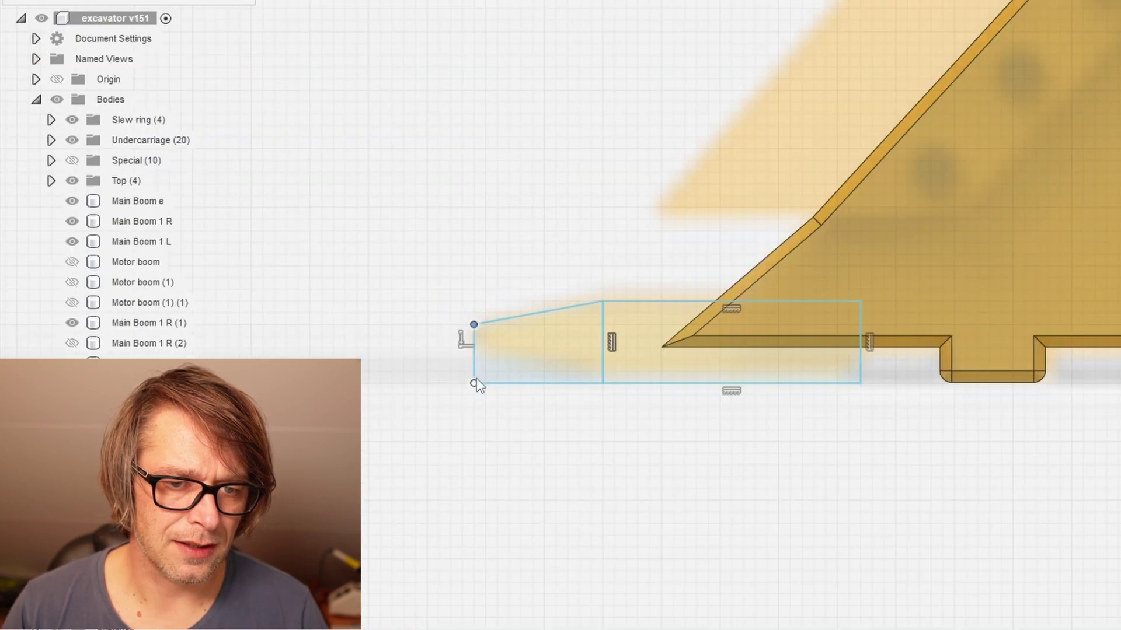
drag(475, 385, 476, 388)
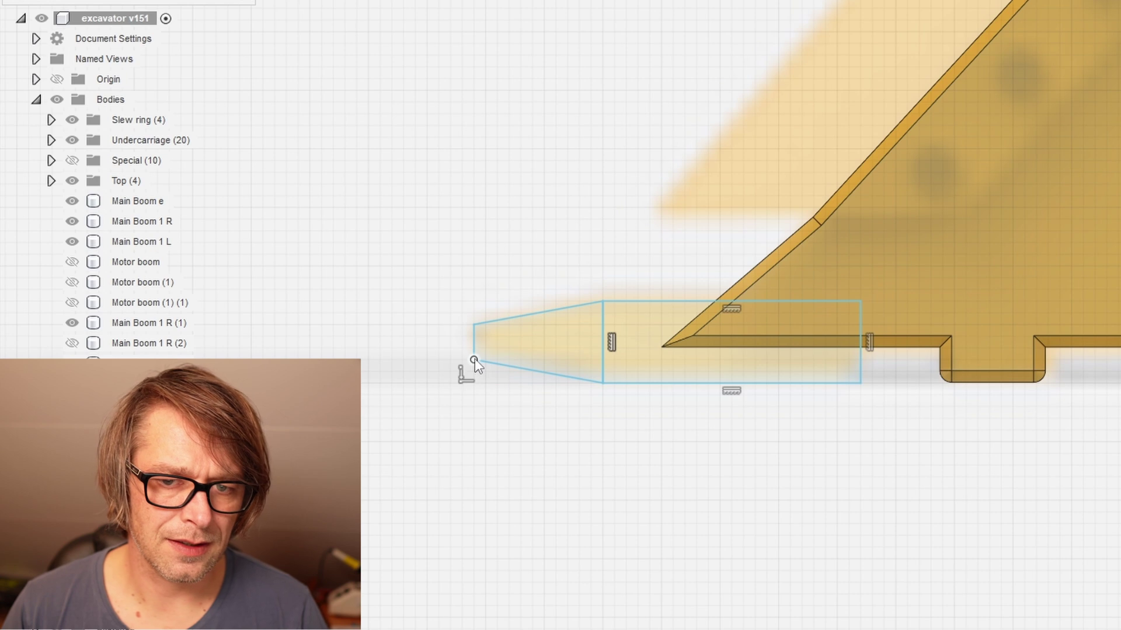
click(603, 352)
key(Delete)
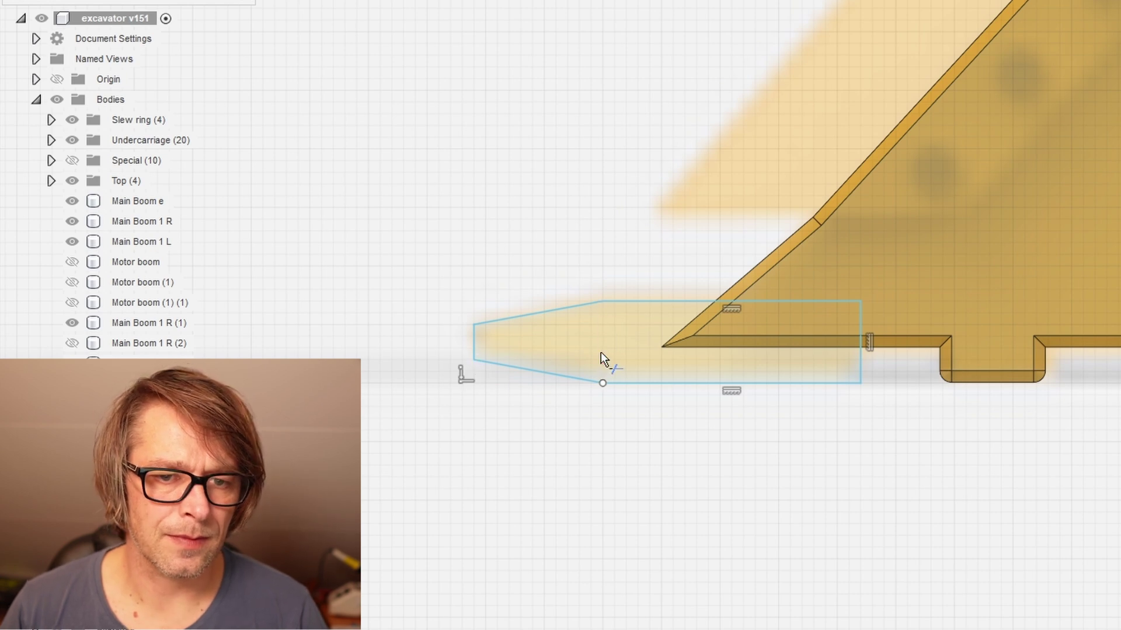
Step: Round both tip corners of the plate outline at R1.50
click(480, 337)
click(479, 357)
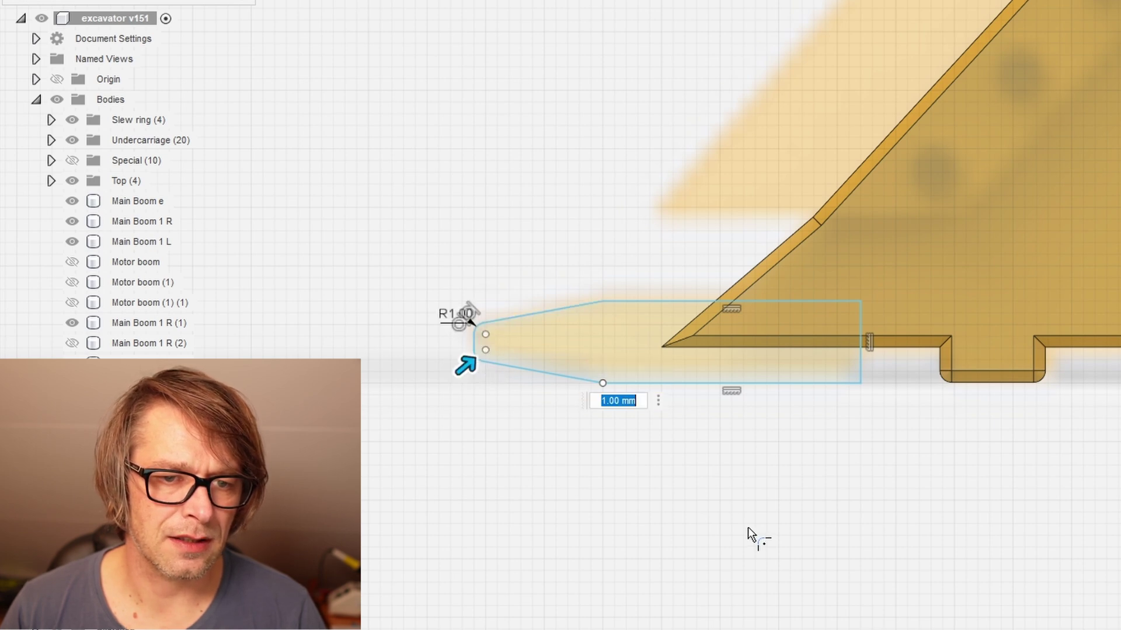
text(1.5)
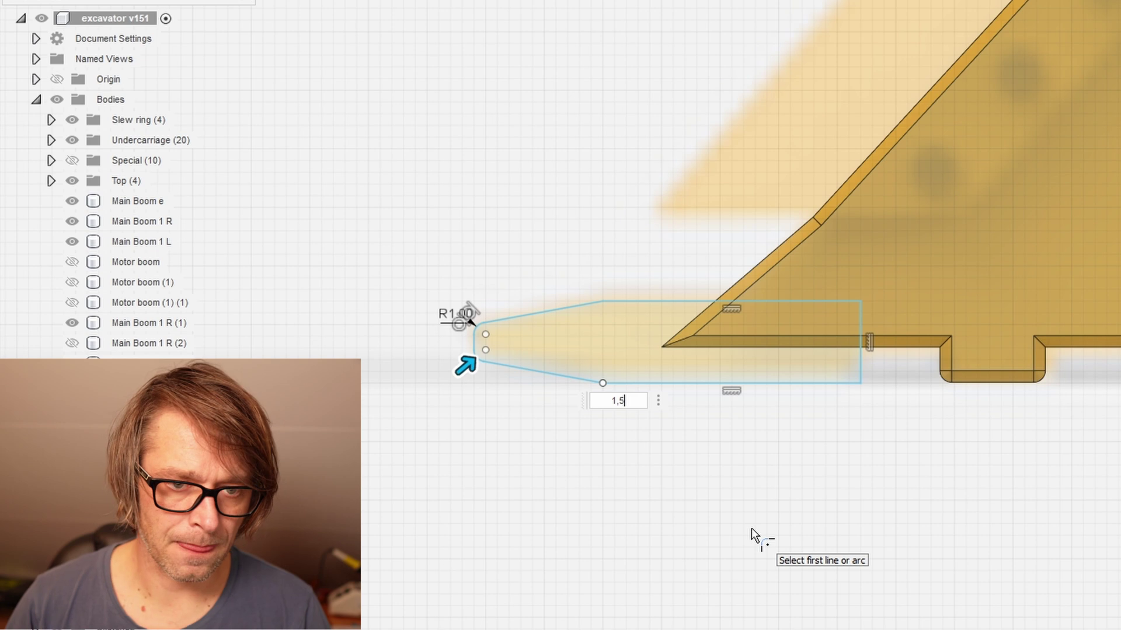
key(Return)
scroll(620, 375, up, 5)
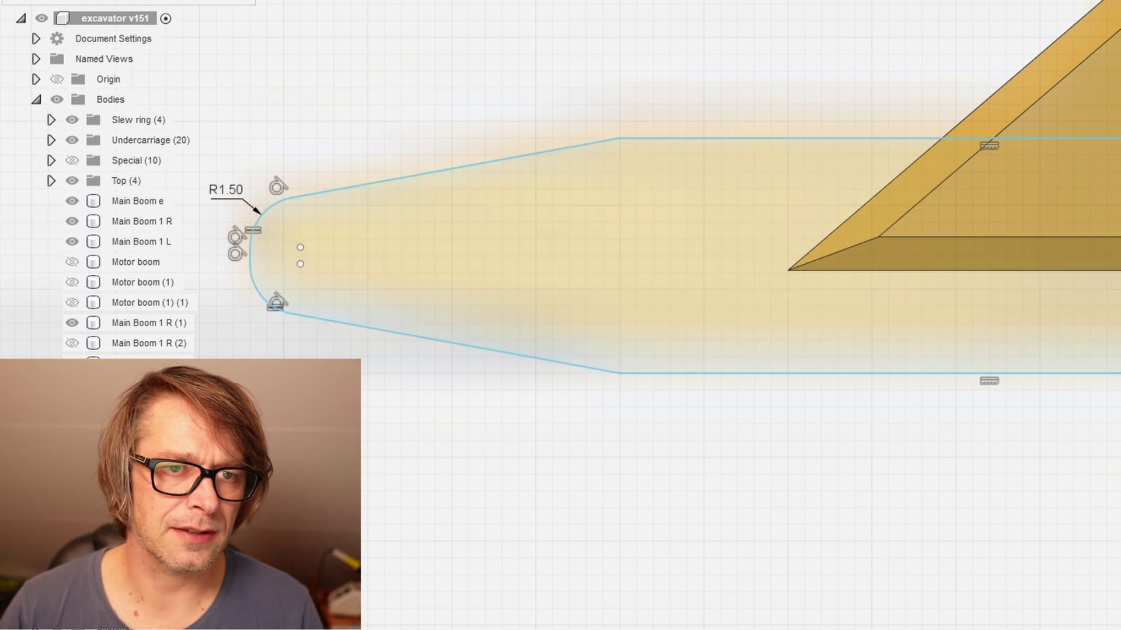
Step: Round the two taper bends at R2.50 and the bottom-right corner at R1.00
click(621, 140)
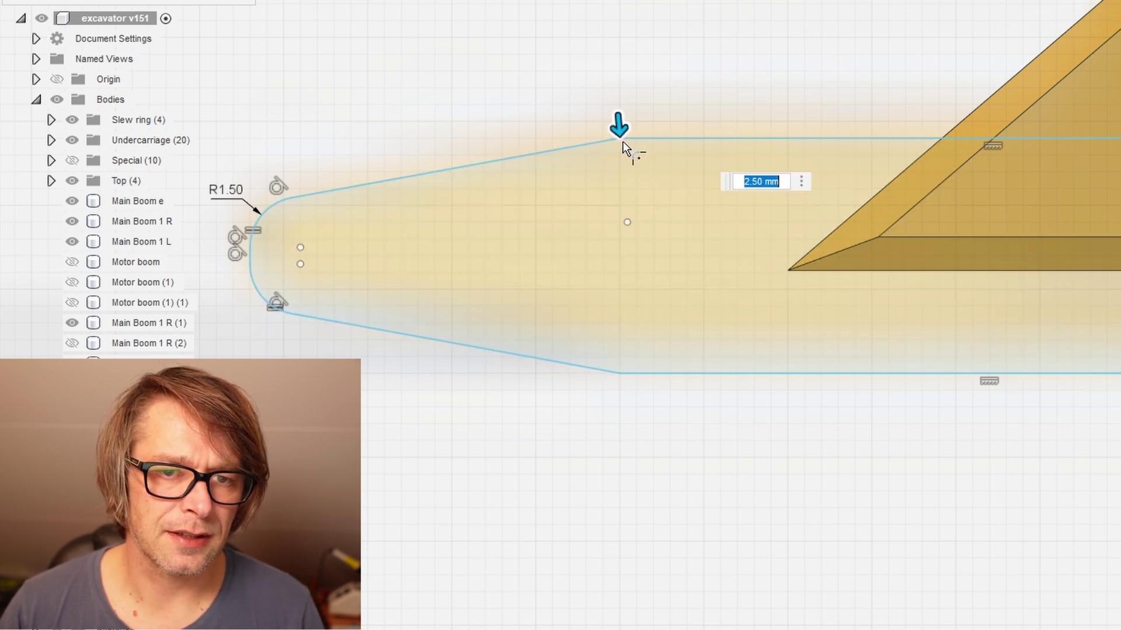
click(620, 374)
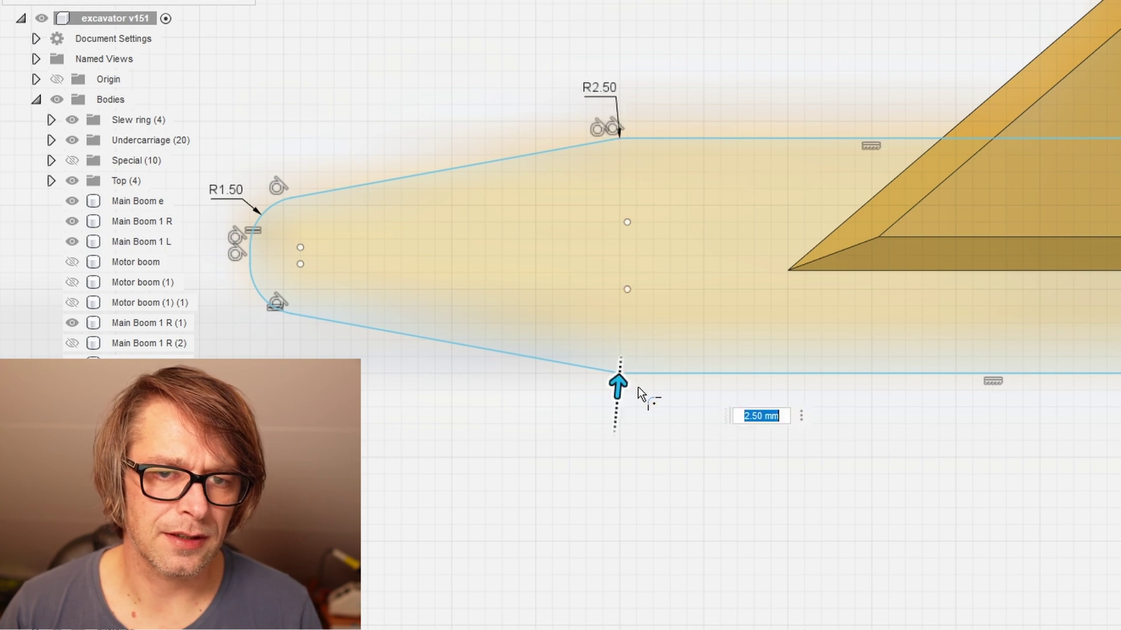
text(50)
key(Return)
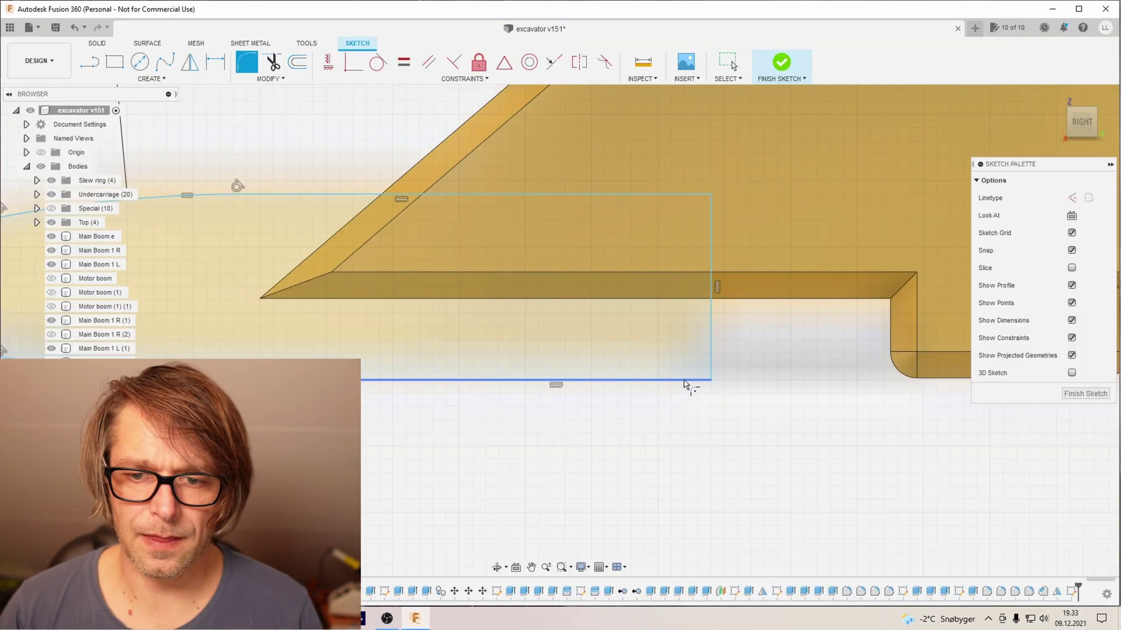
click(711, 380)
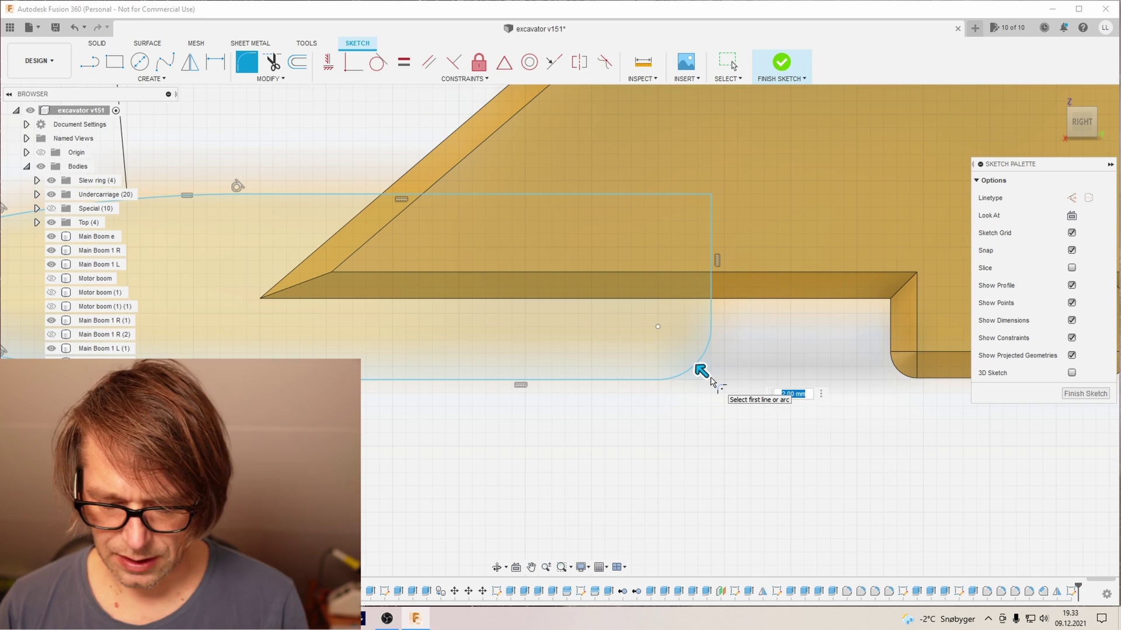
text(1)
key(Return)
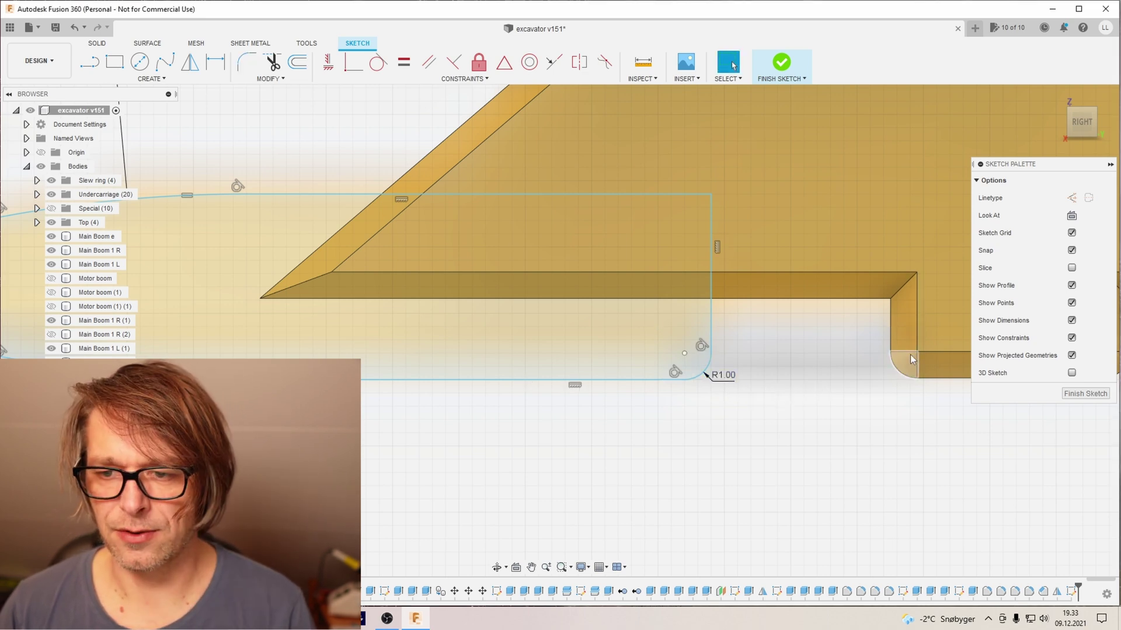
key(Return)
Step: Bevel the top-right corner with a 25° distance-and-angle chamfer, longer along the top edge
click(156, 75)
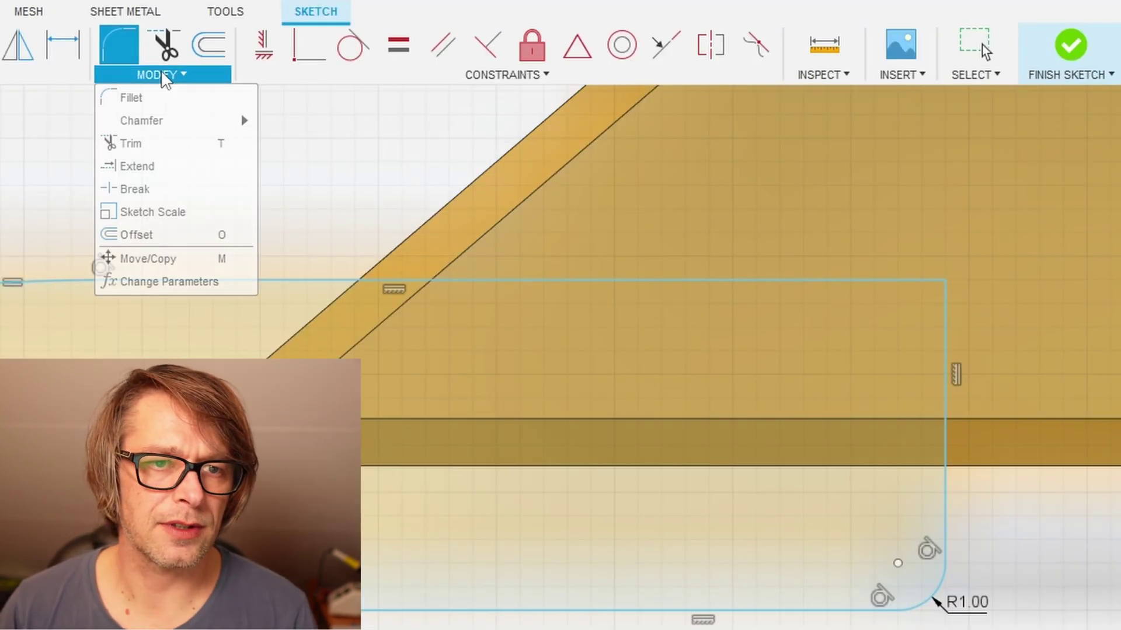
mouse_move(142, 120)
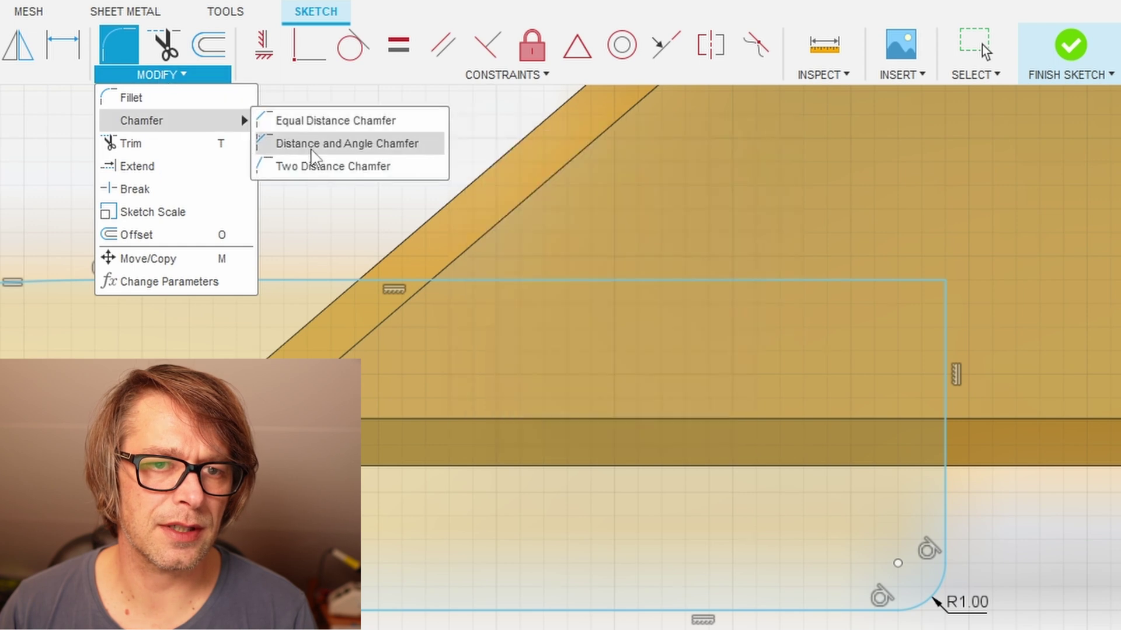
click(318, 172)
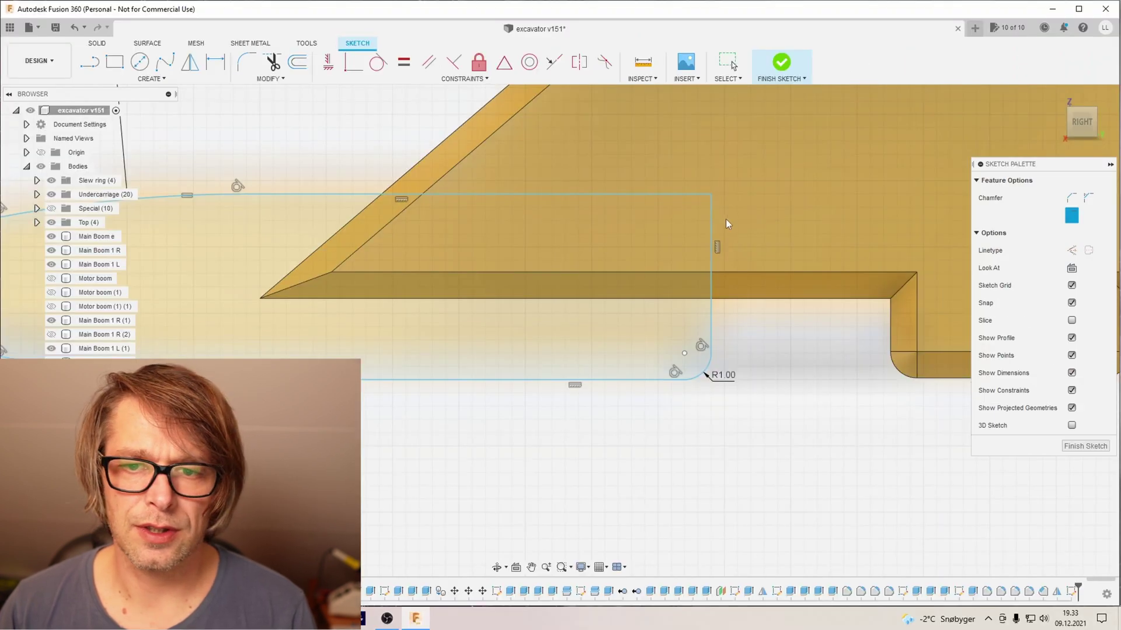
click(707, 197)
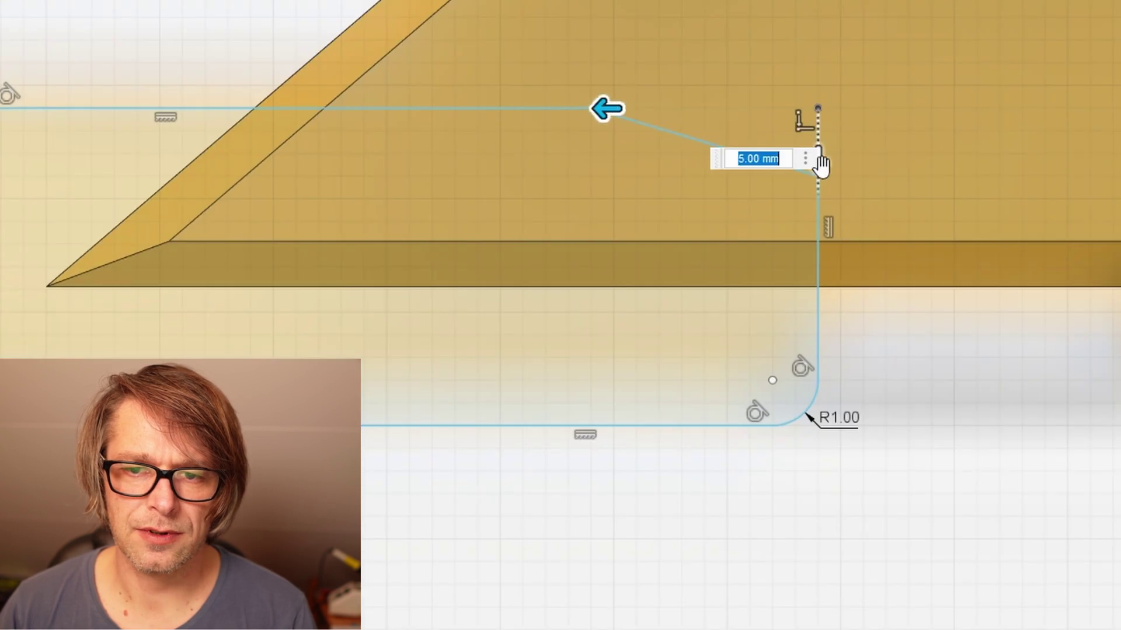
drag(818, 168, 820, 153)
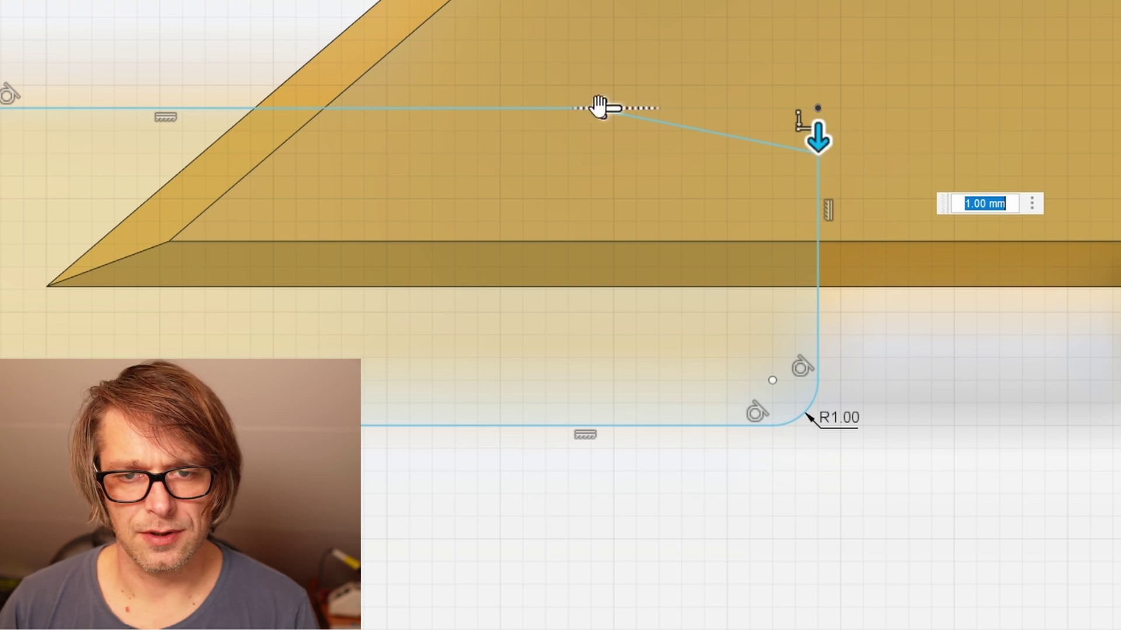
drag(603, 108, 515, 108)
key(Tab)
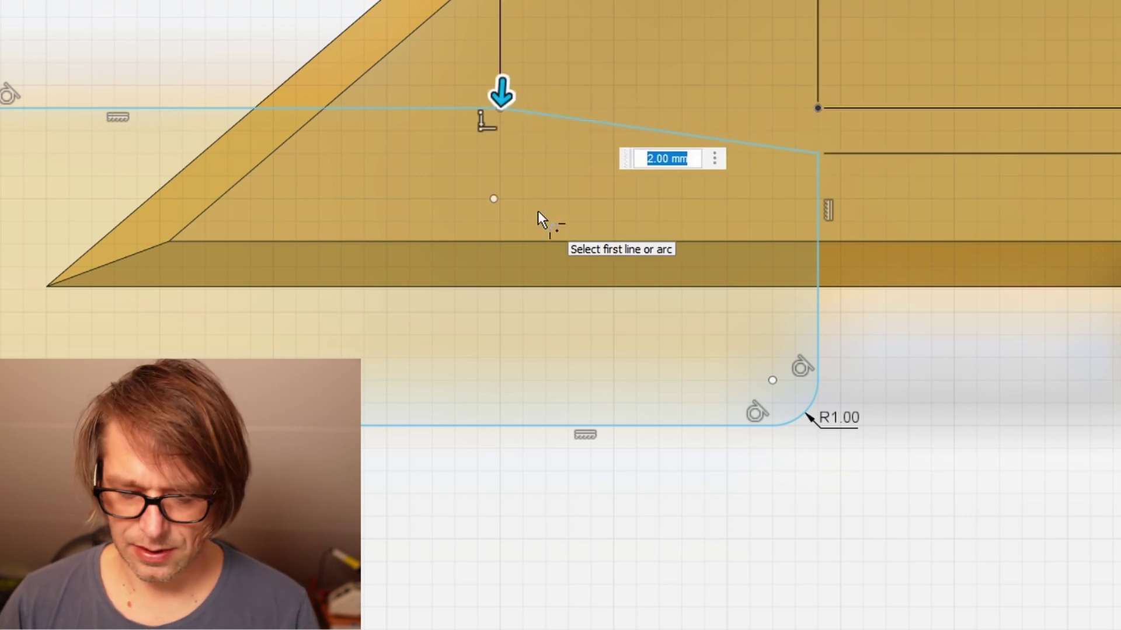
text(25)
key(Return)
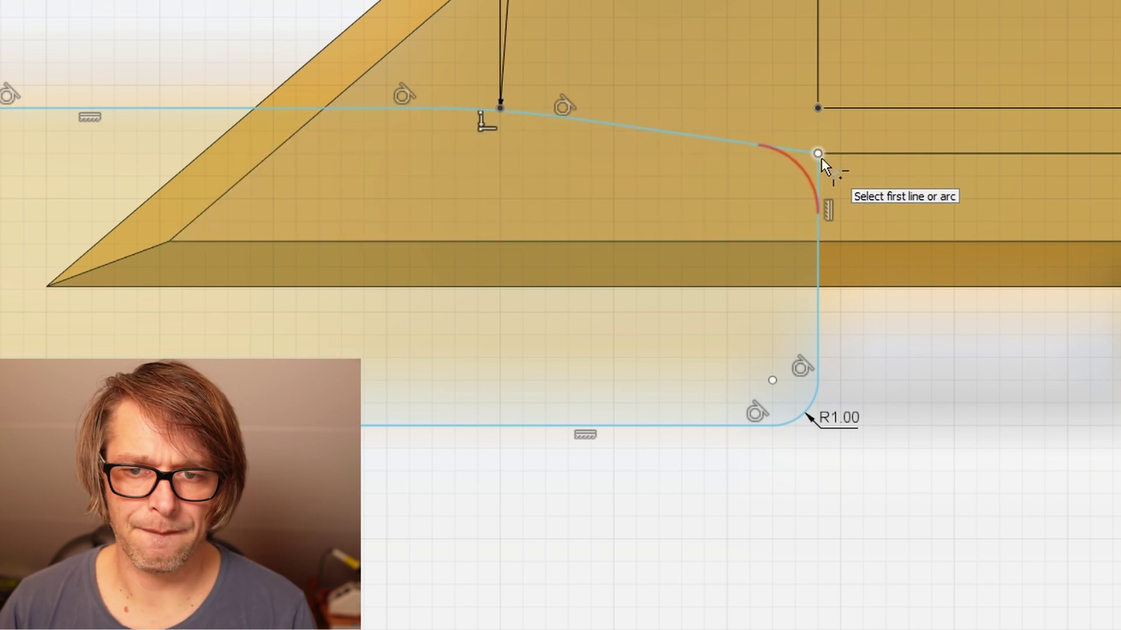
Step: Round the bend where the chamfer meets the right edge at R0.50
click(820, 156)
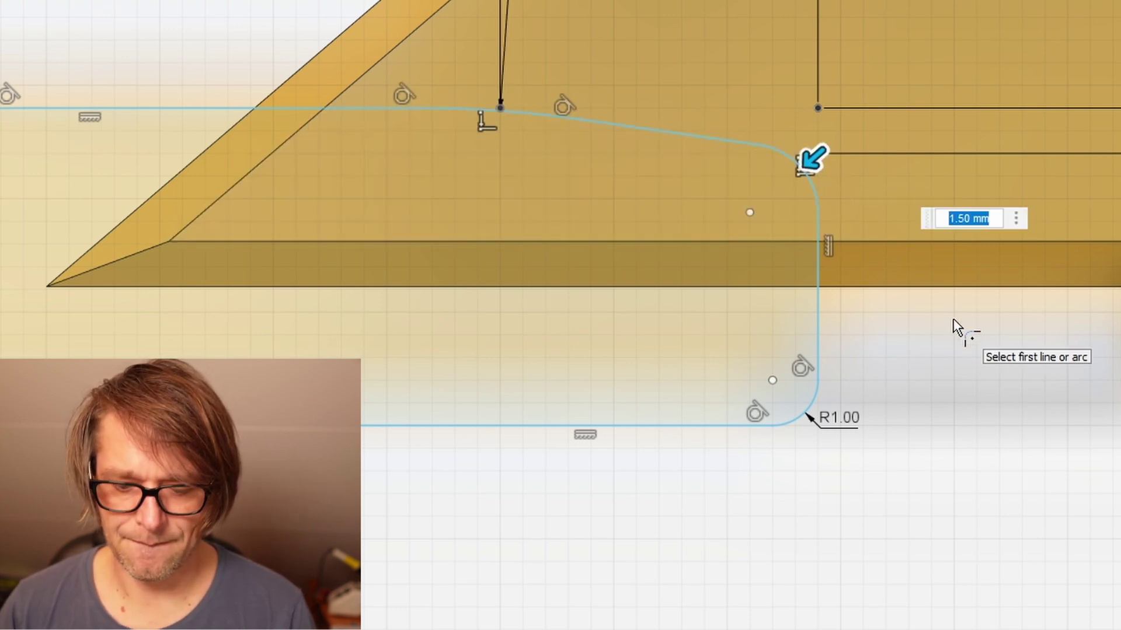
text(0.5)
key(Return)
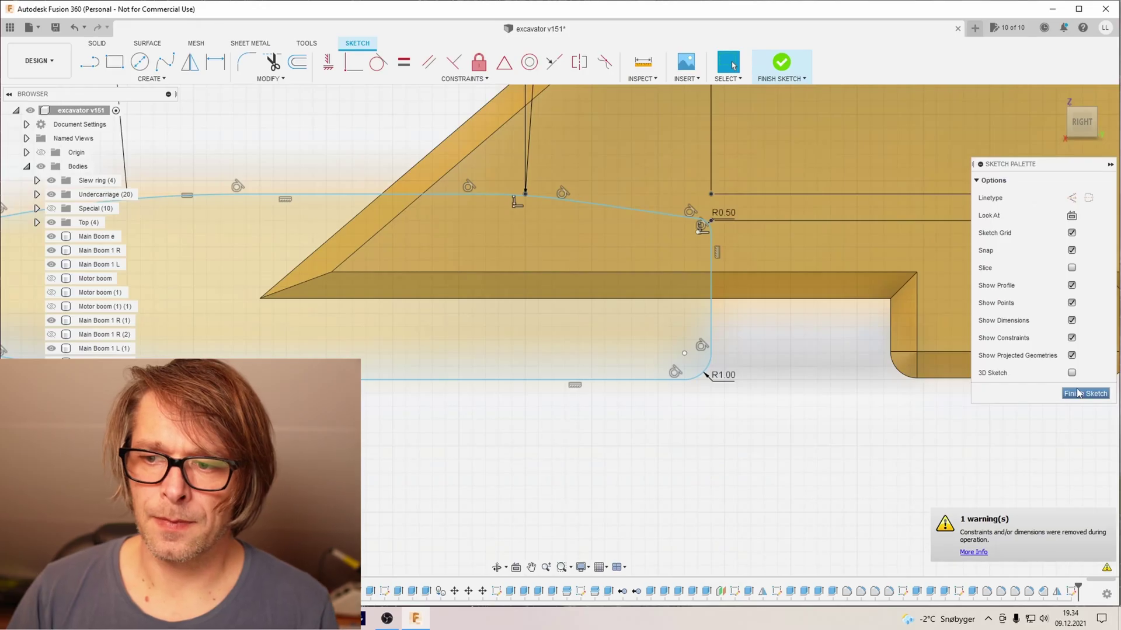
Step: Extrude both plate profiles -9 mm as a New Body instead of a cut
click(1084, 393)
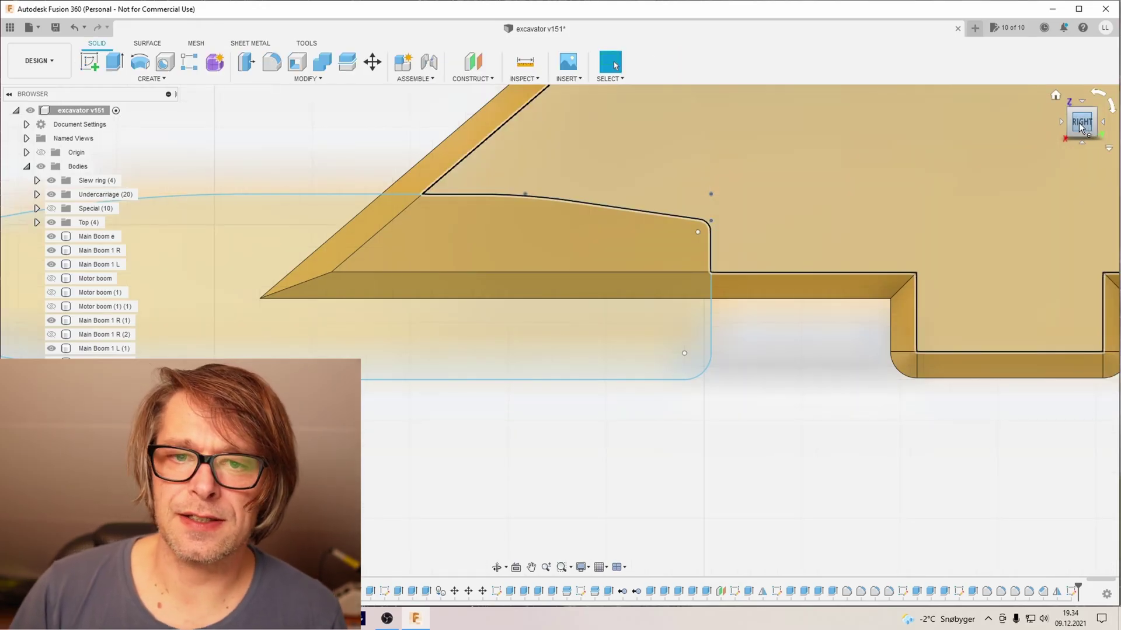
key(e)
click(263, 263)
click(437, 194)
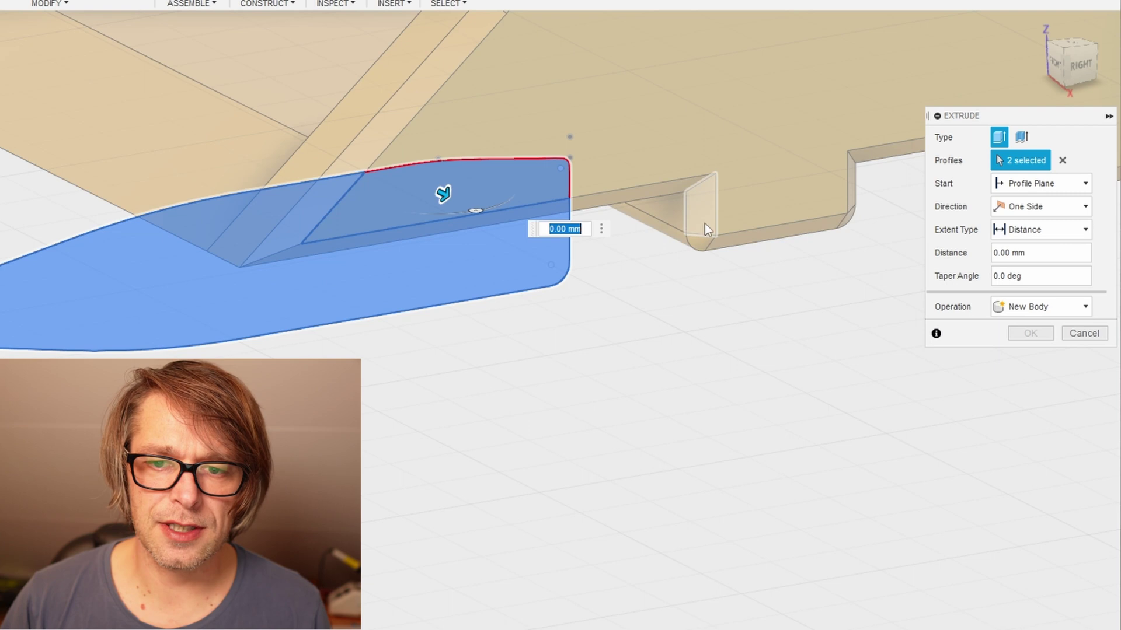
text(-9)
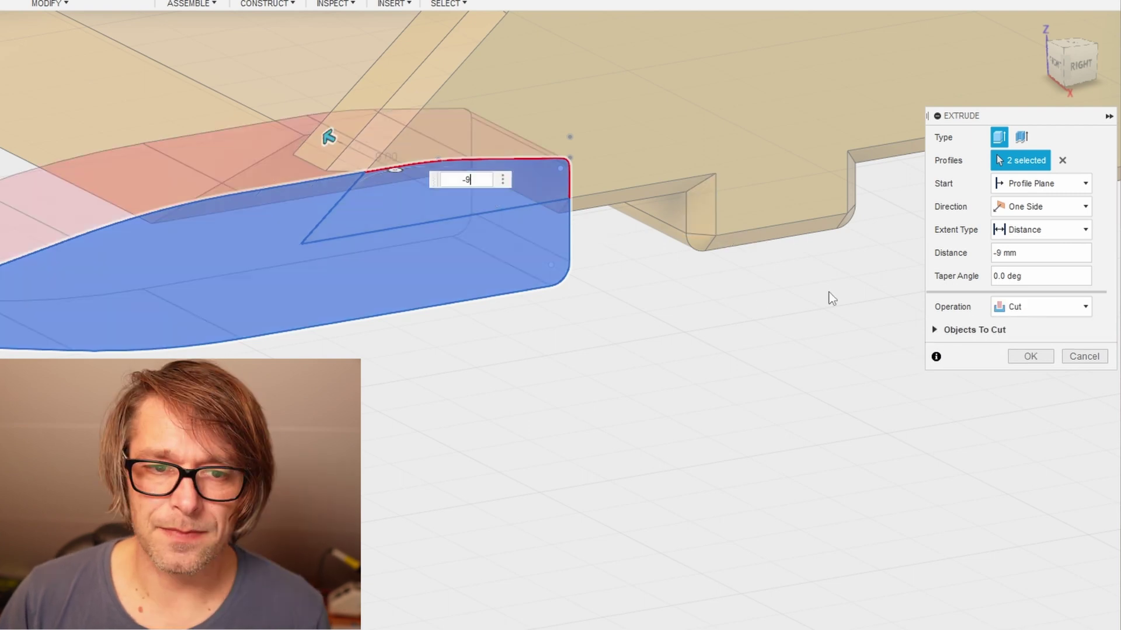
click(1025, 309)
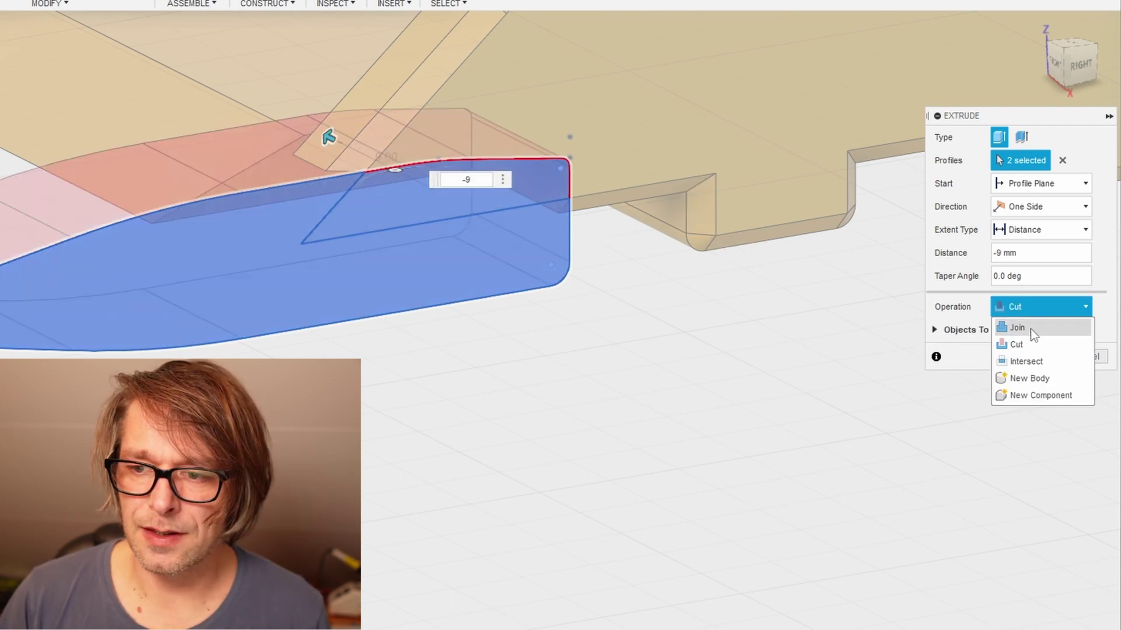
click(1039, 383)
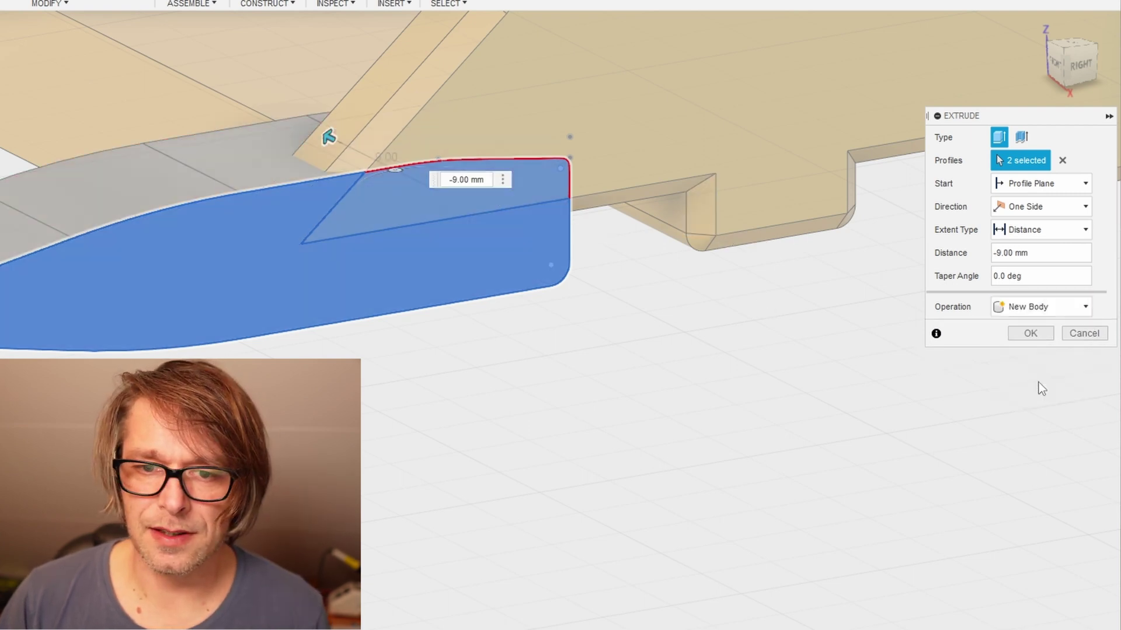
click(1028, 334)
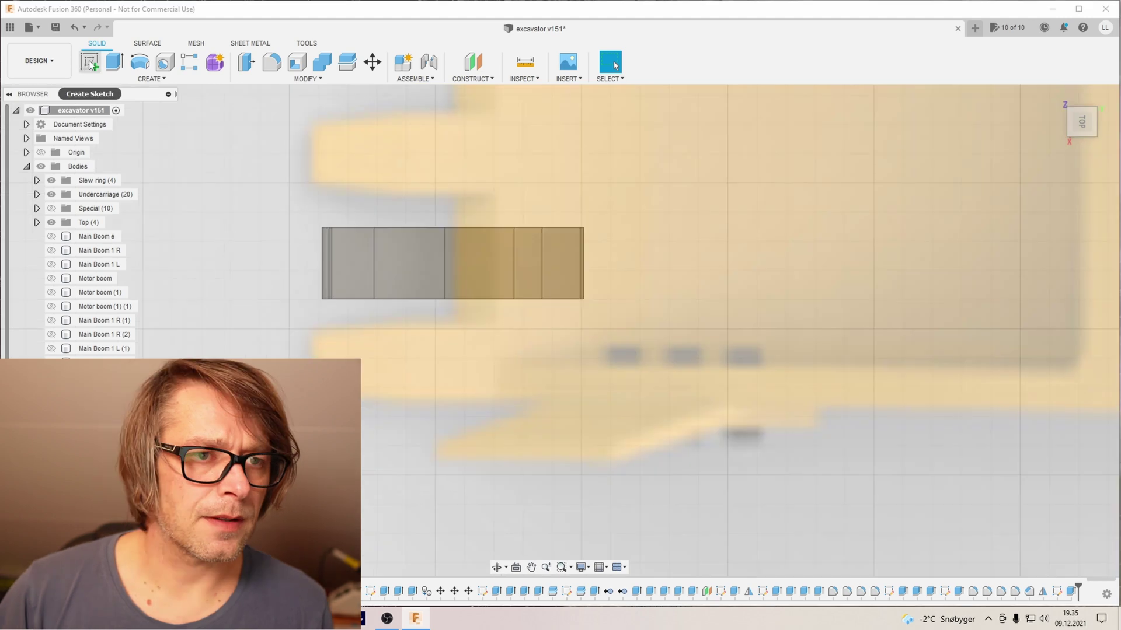
Step: Sketch a 2-point rectangle across the new body's face from its left edge
click(89, 64)
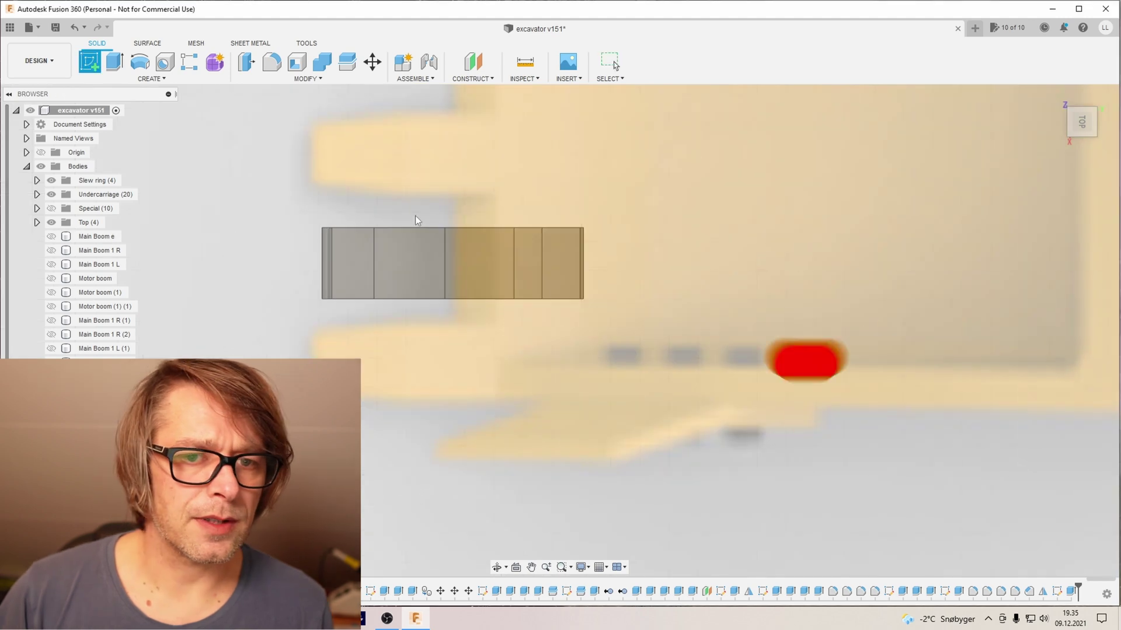
click(476, 262)
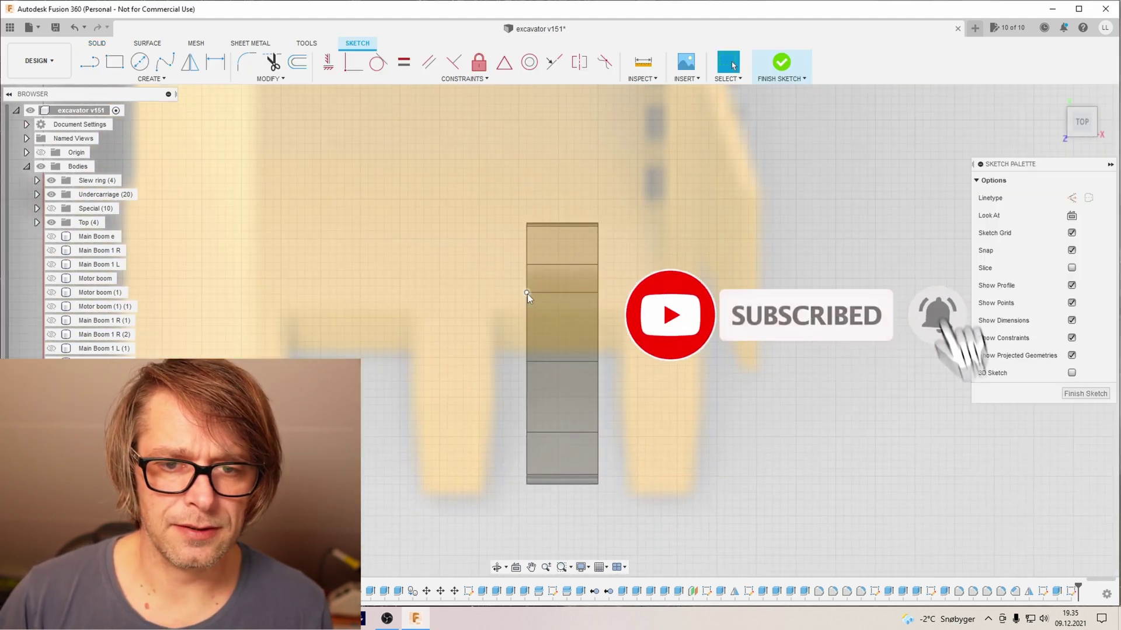
click(114, 62)
scroll(529, 302, up, 2)
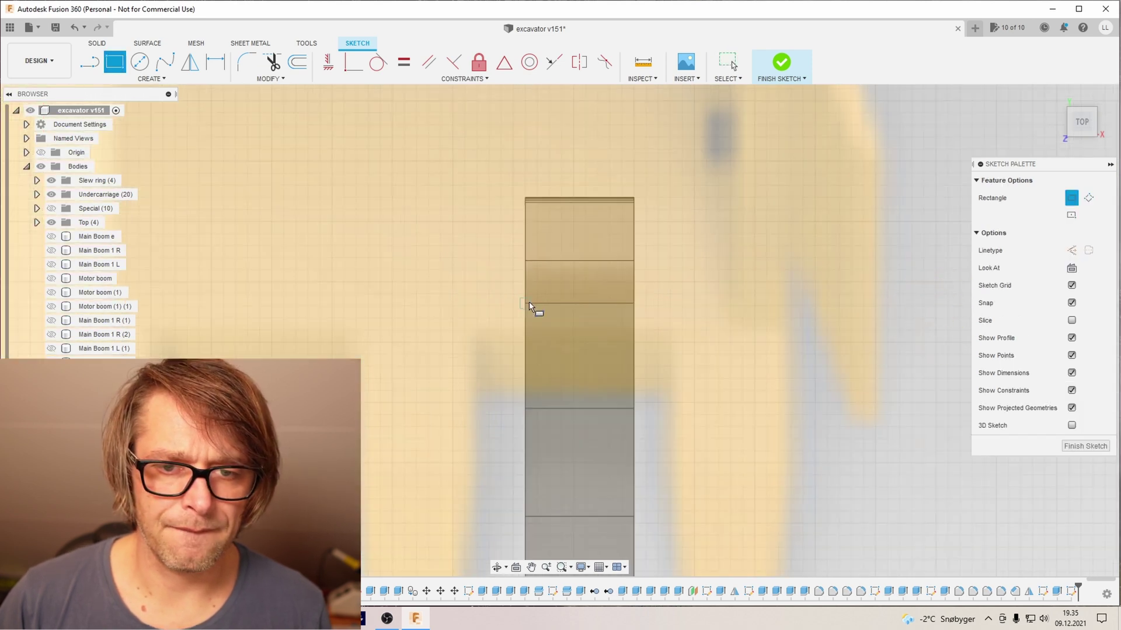
click(527, 303)
scroll(585, 421, down, 1)
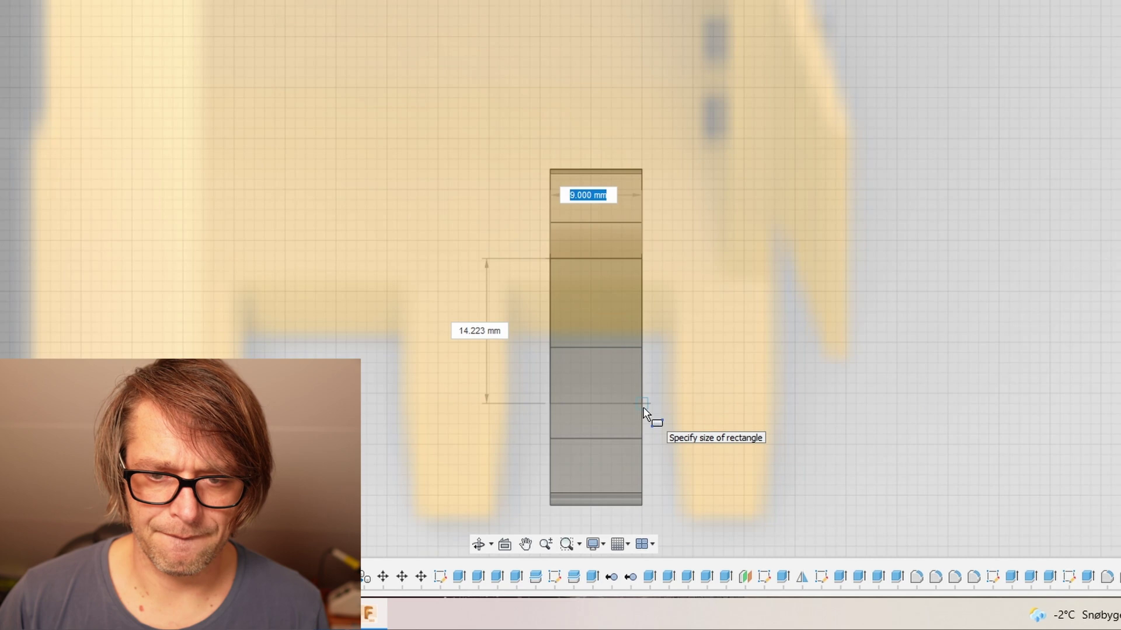
click(644, 408)
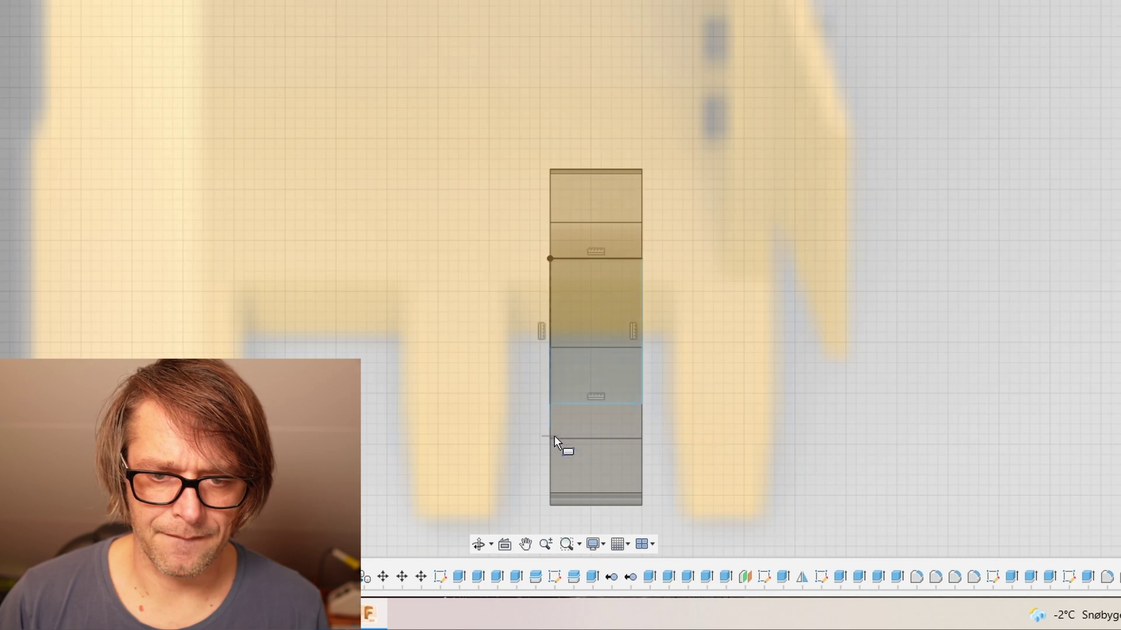
Step: Draw two more rectangles reaching the body's bottom-right and top-right corners
click(551, 404)
click(645, 515)
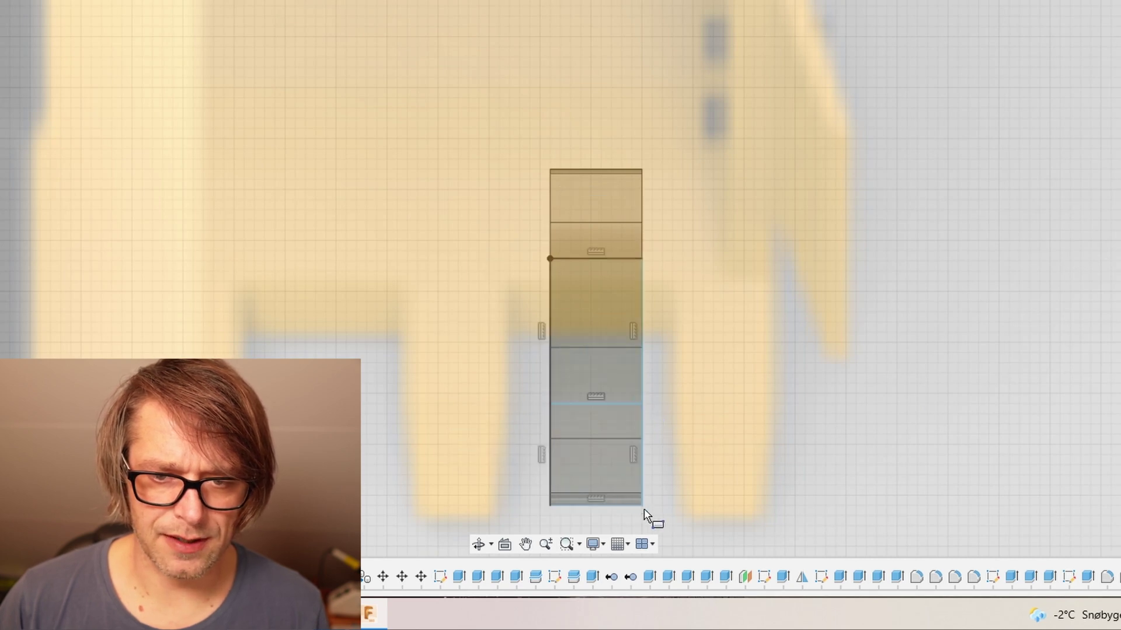
click(550, 260)
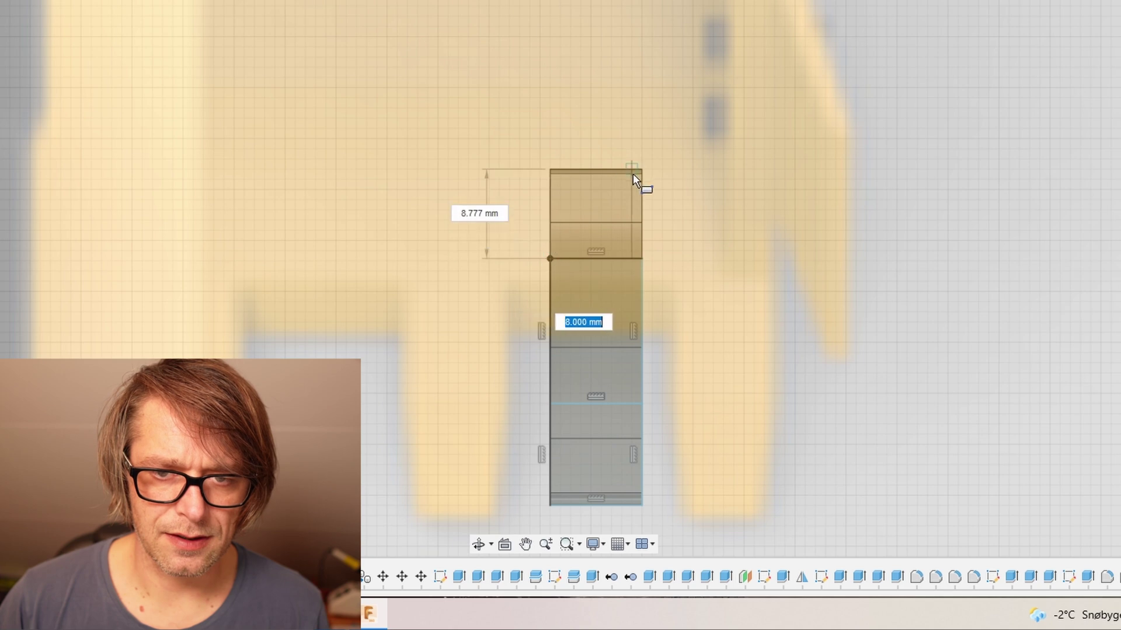
click(641, 170)
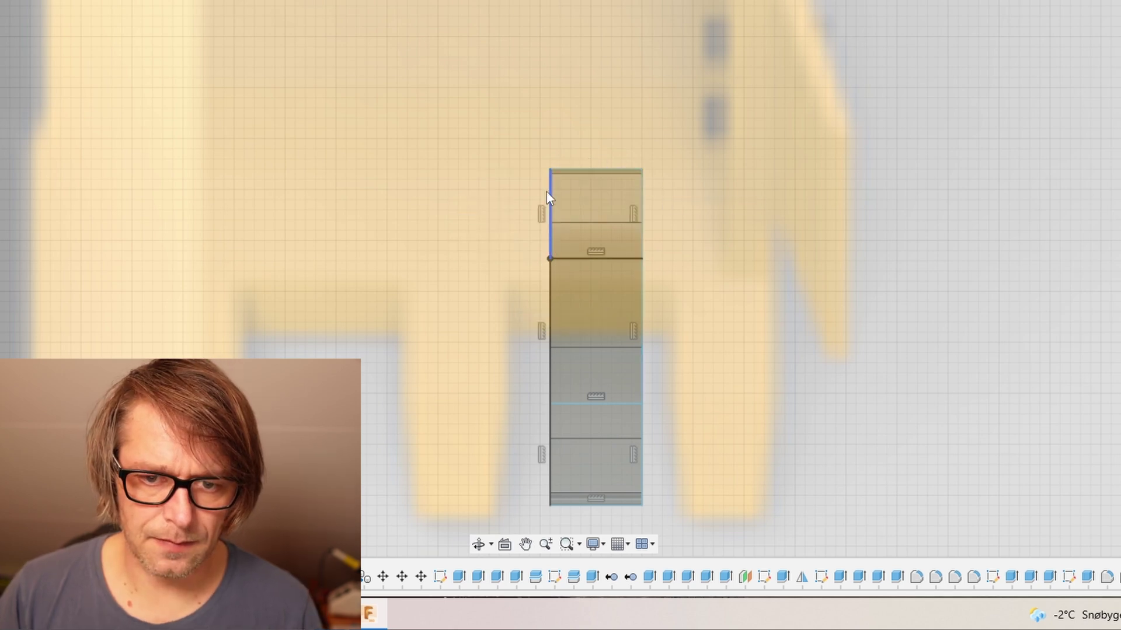
Step: Slant the top end into a trapezoid by freeing and dragging its corner inward
click(631, 214)
key(Delete)
drag(552, 171, 572, 174)
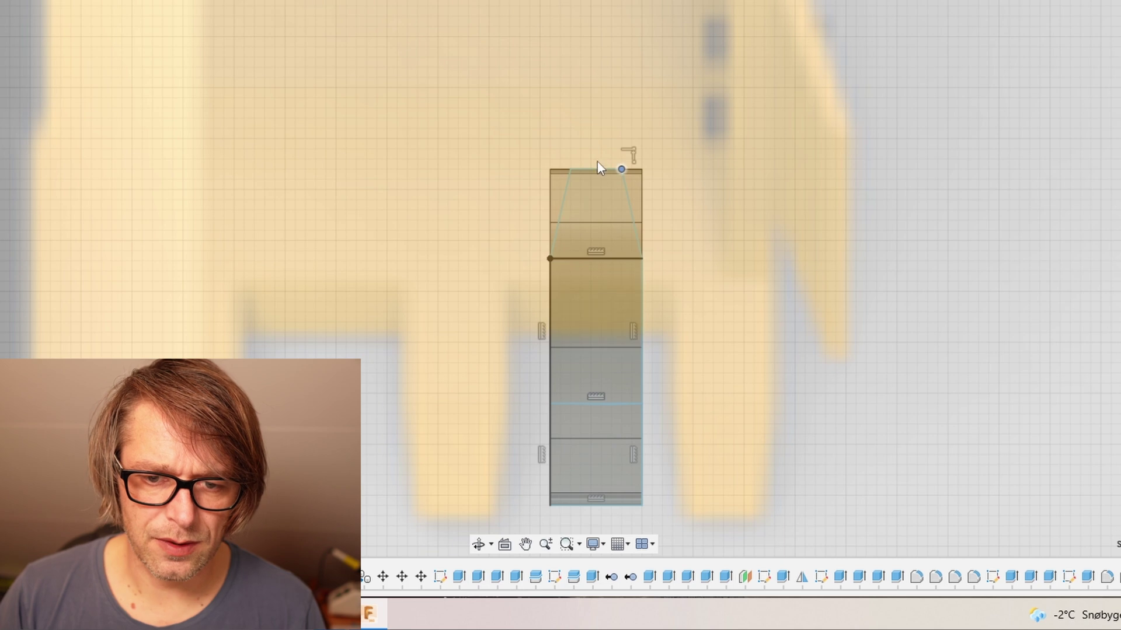
scroll(612, 91, down, 2)
scroll(563, 356, up, 2)
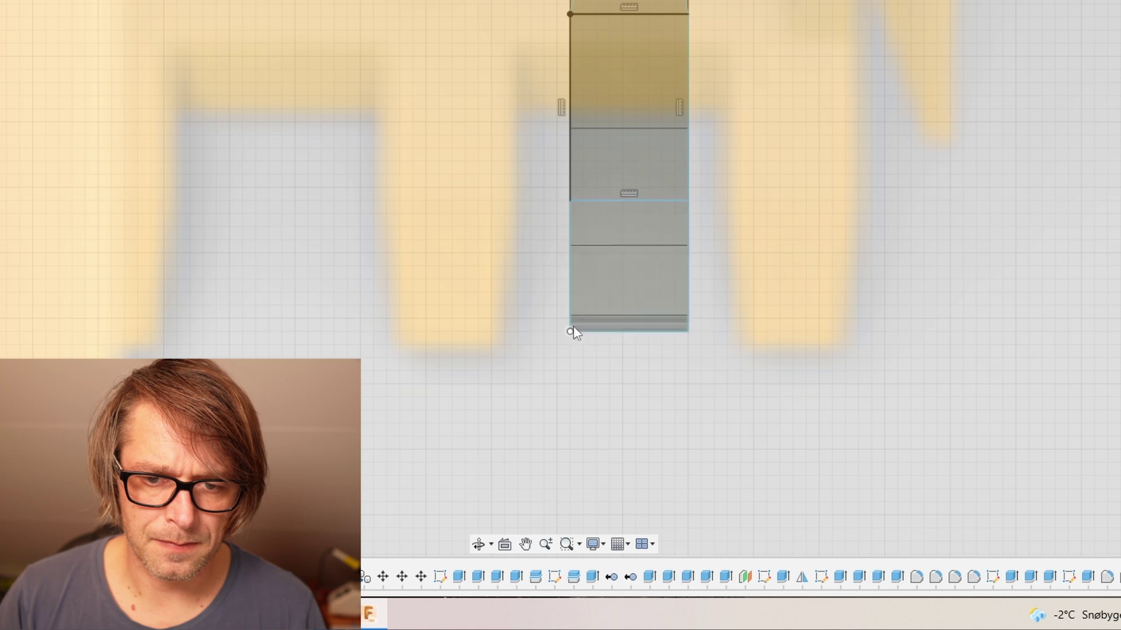
Step: Draw lines along the bottom end to close a matching trapezoid
click(597, 332)
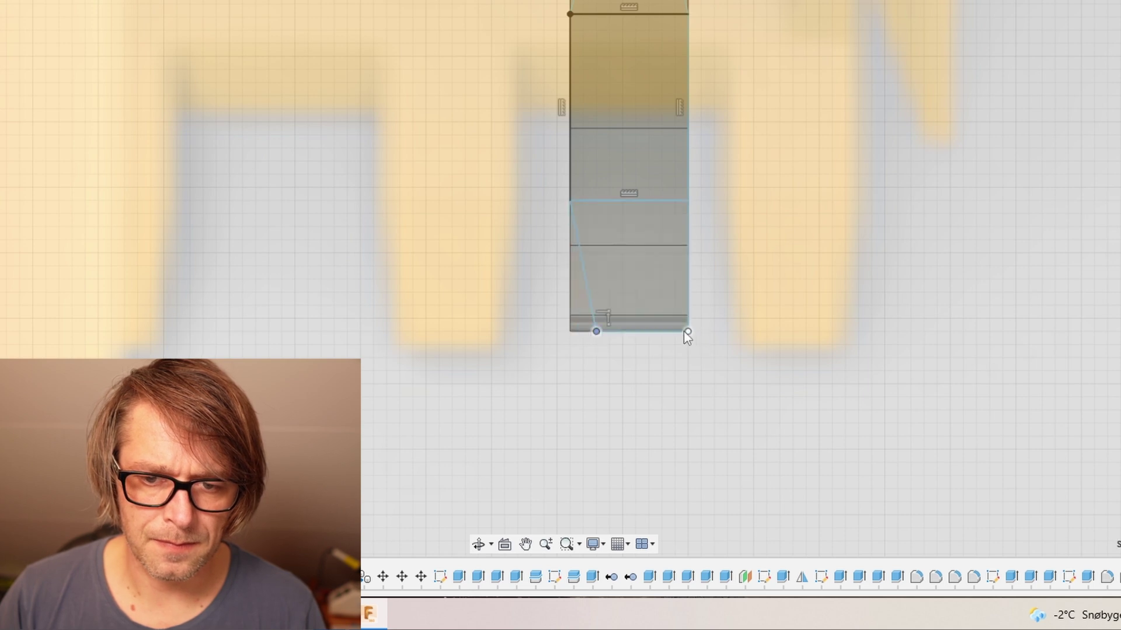
click(663, 331)
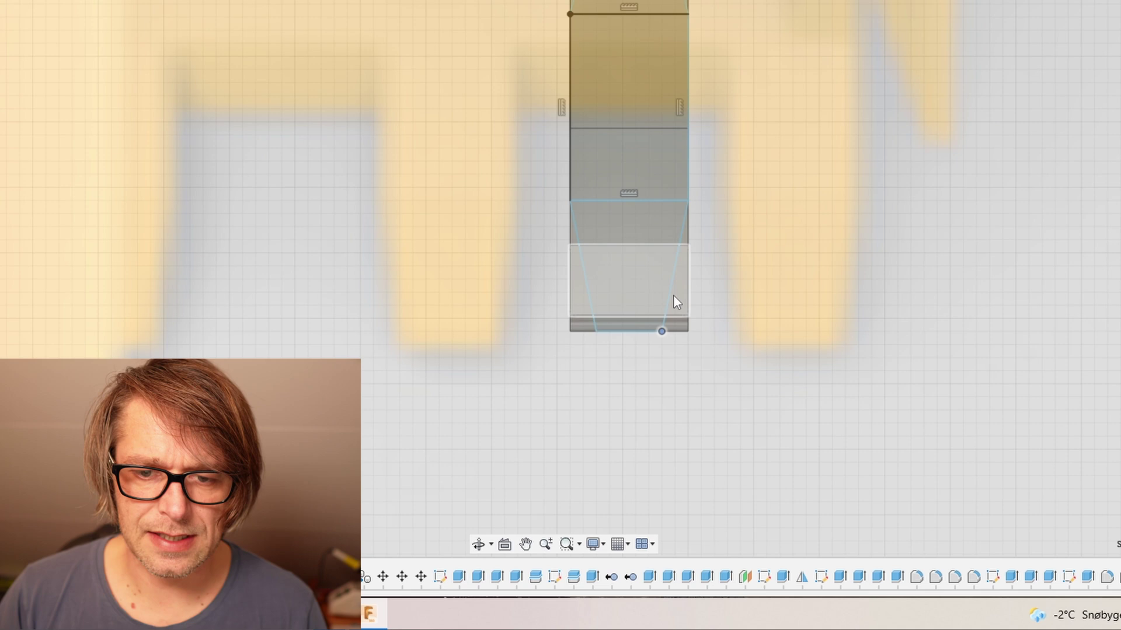
click(688, 201)
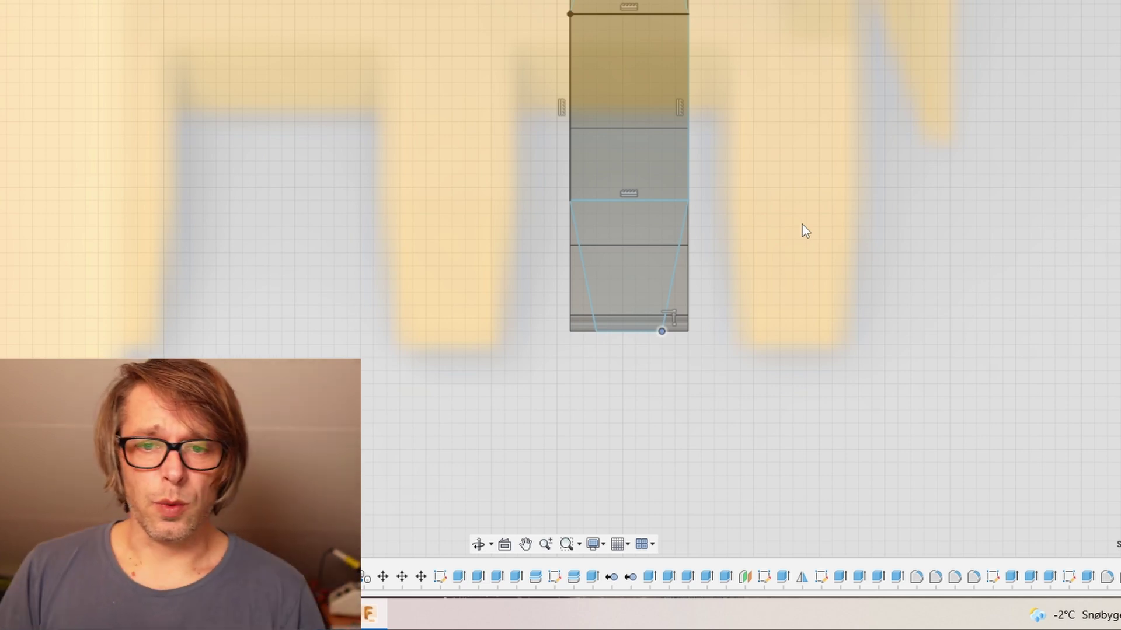
Step: Extrude the four trapezoid profiles of the plate sketch
key(e)
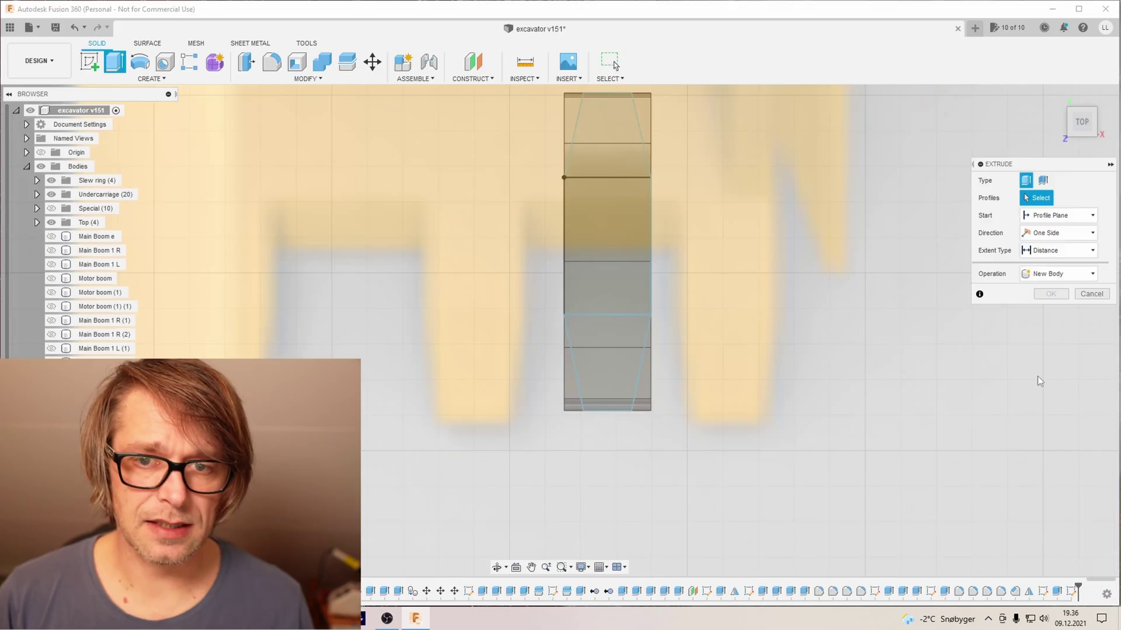
click(598, 143)
click(612, 251)
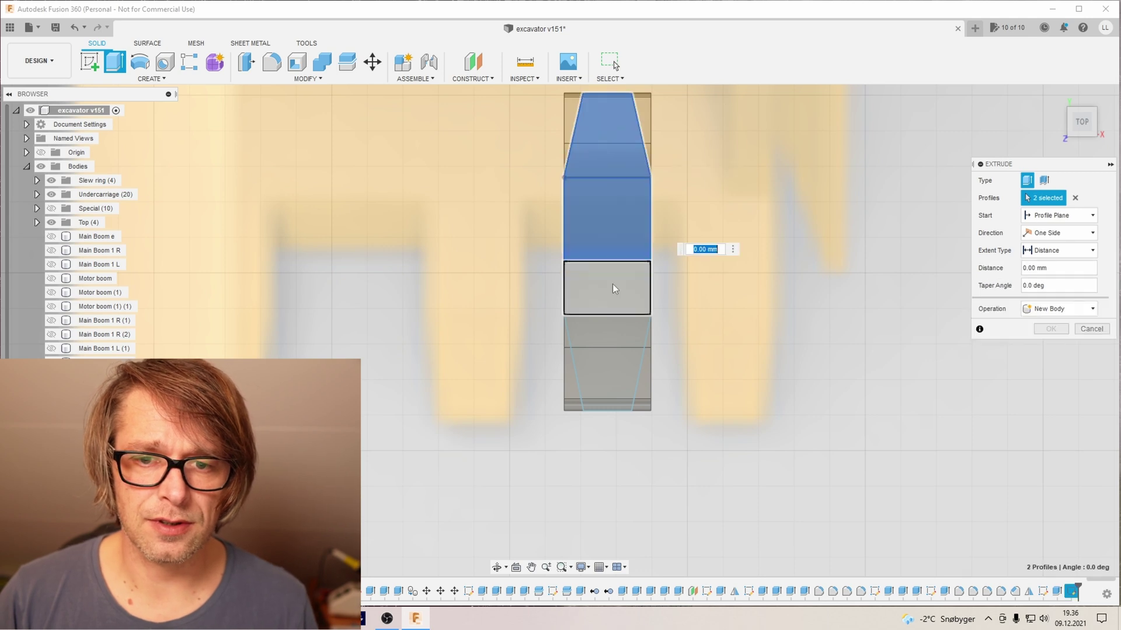
click(612, 284)
click(611, 333)
Step: Set the operation to Intersect and pull the depth -7 mm through the plate
click(1072, 309)
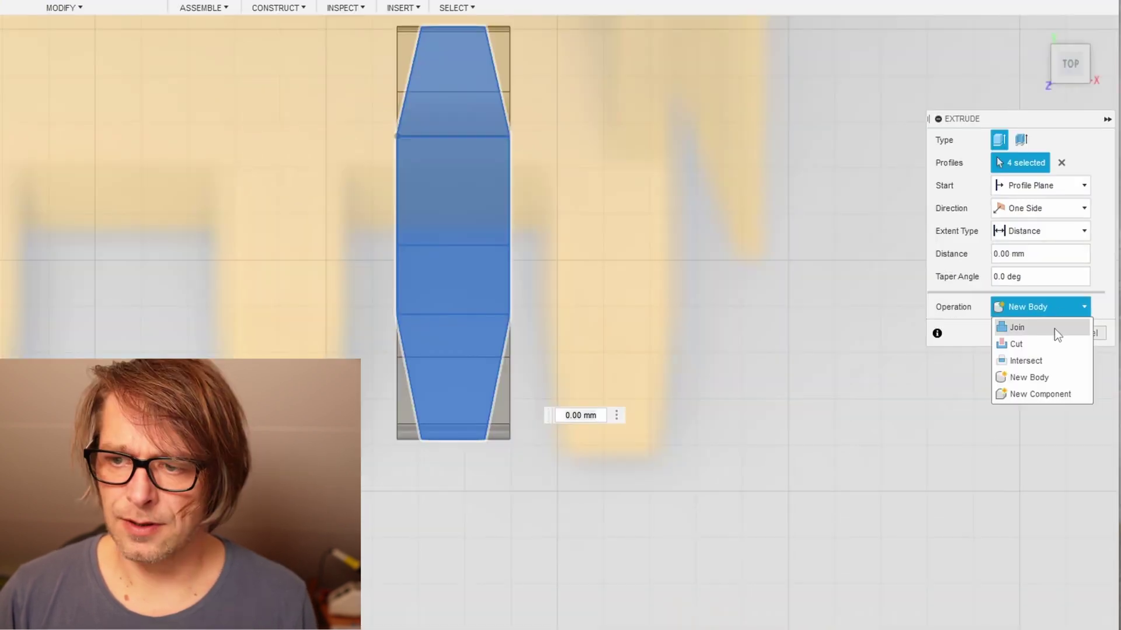
click(1049, 360)
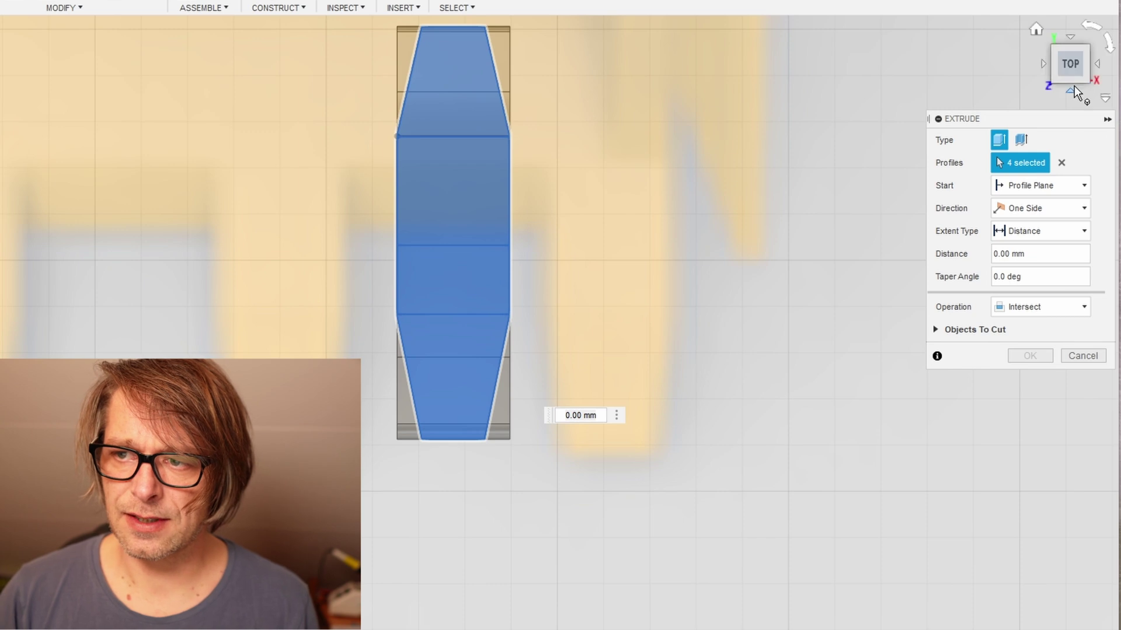
click(1075, 86)
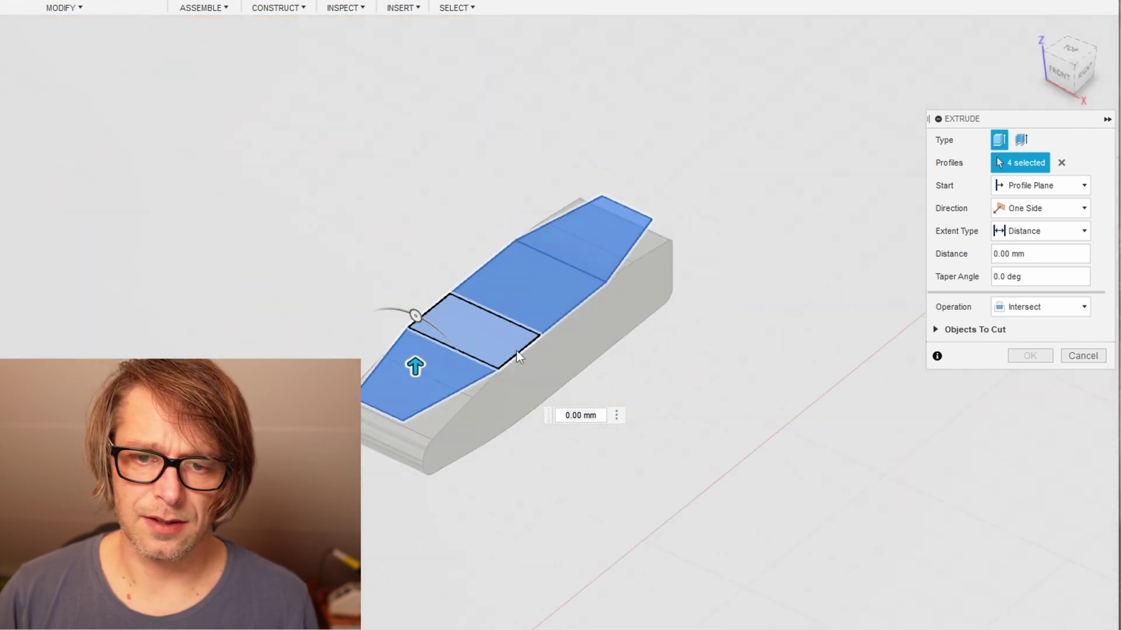
drag(416, 366, 418, 440)
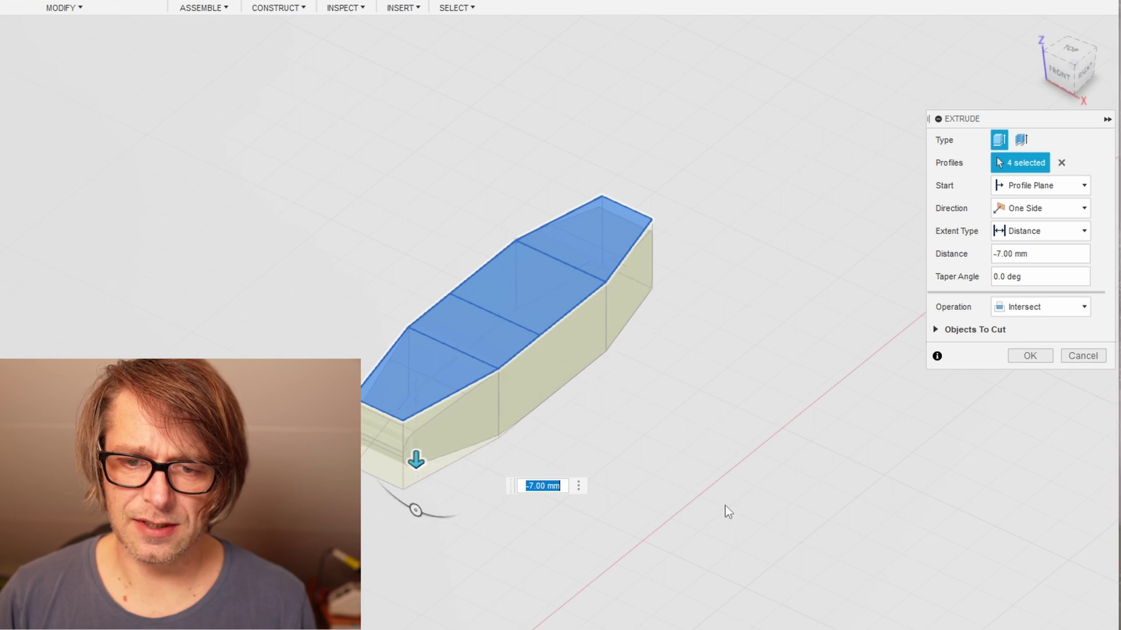
Step: Confirm the intersect, then fillet all 34 edge chains of the tooth at 1,5 mm
key(Return)
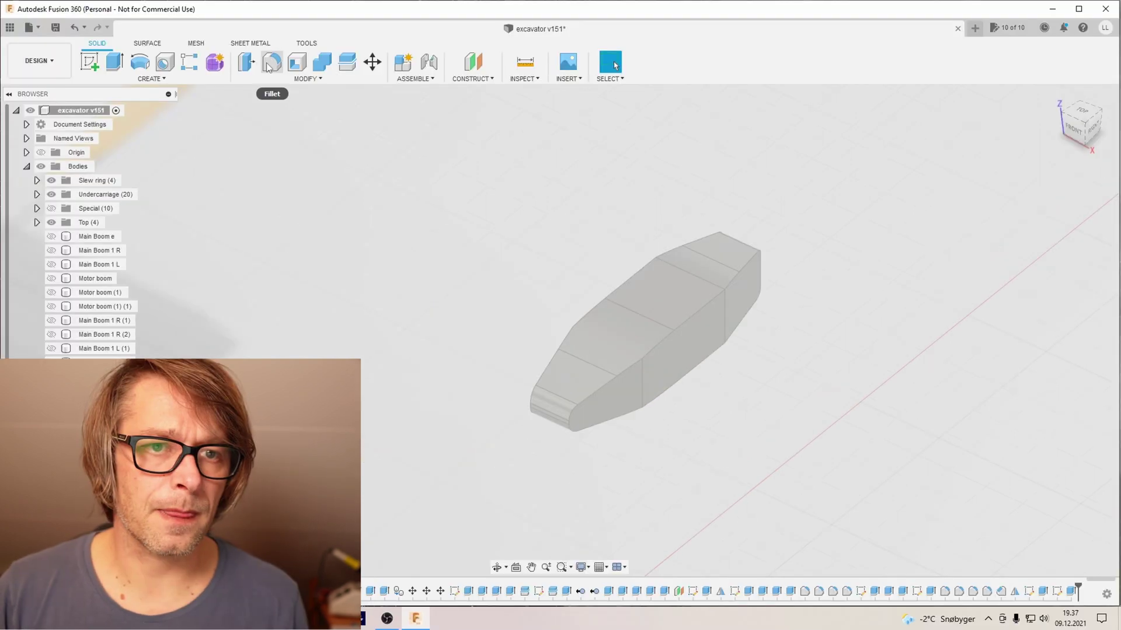
click(272, 61)
click(607, 381)
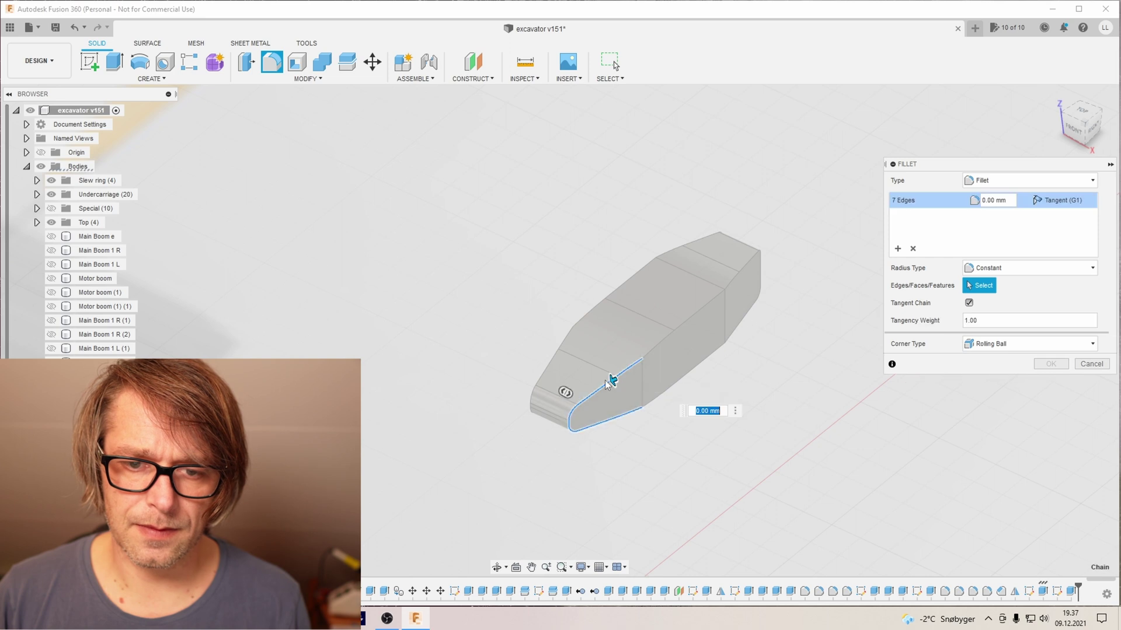
click(654, 350)
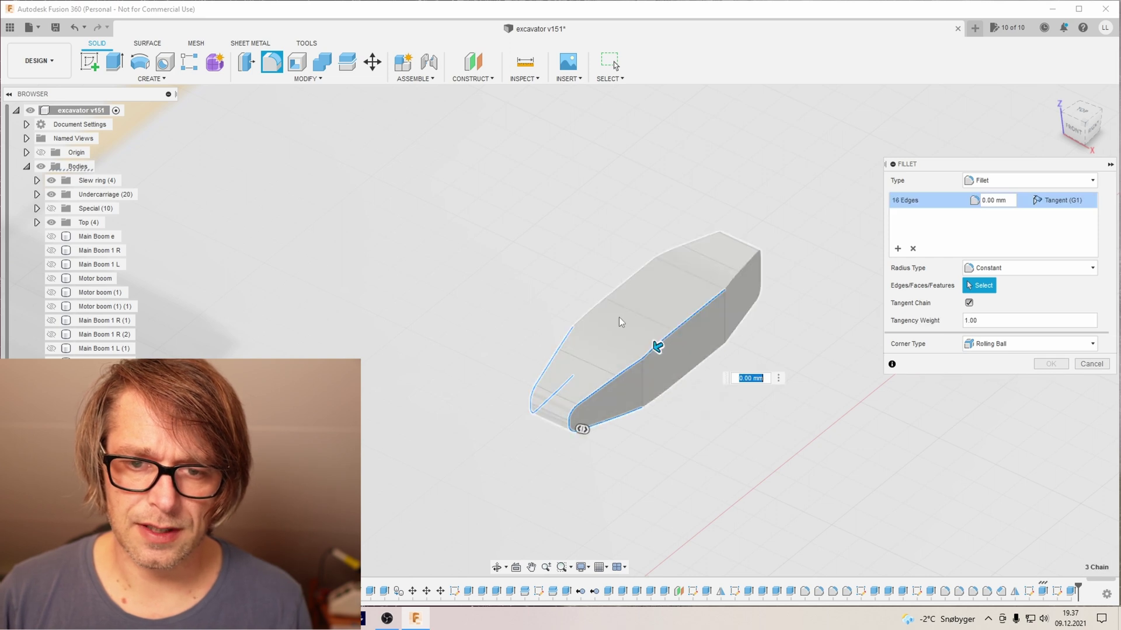
click(649, 267)
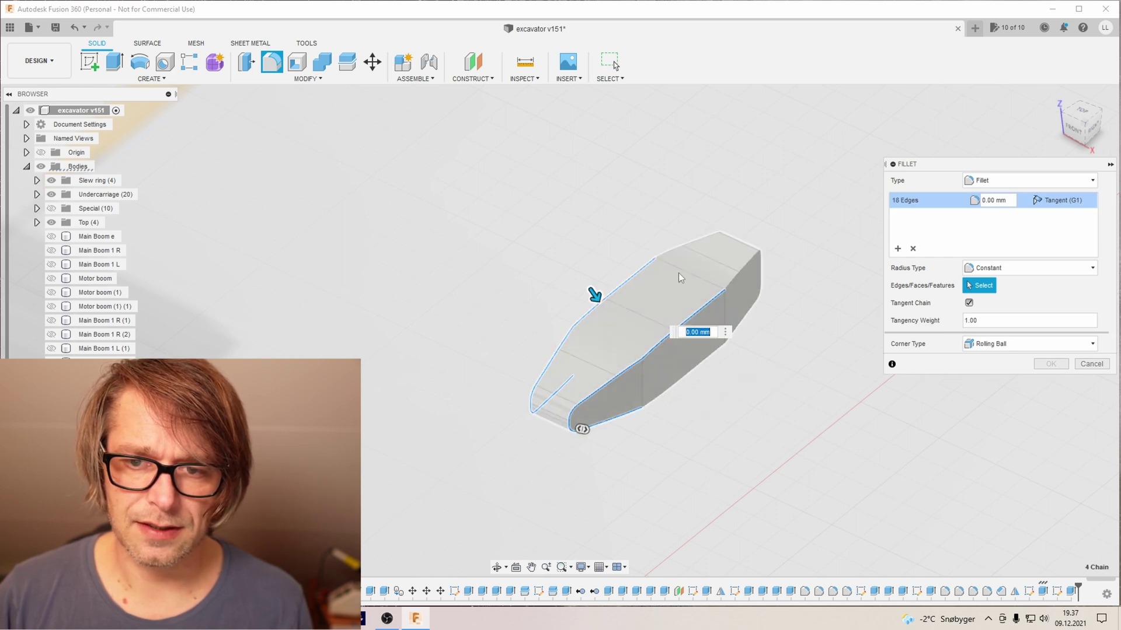
click(741, 273)
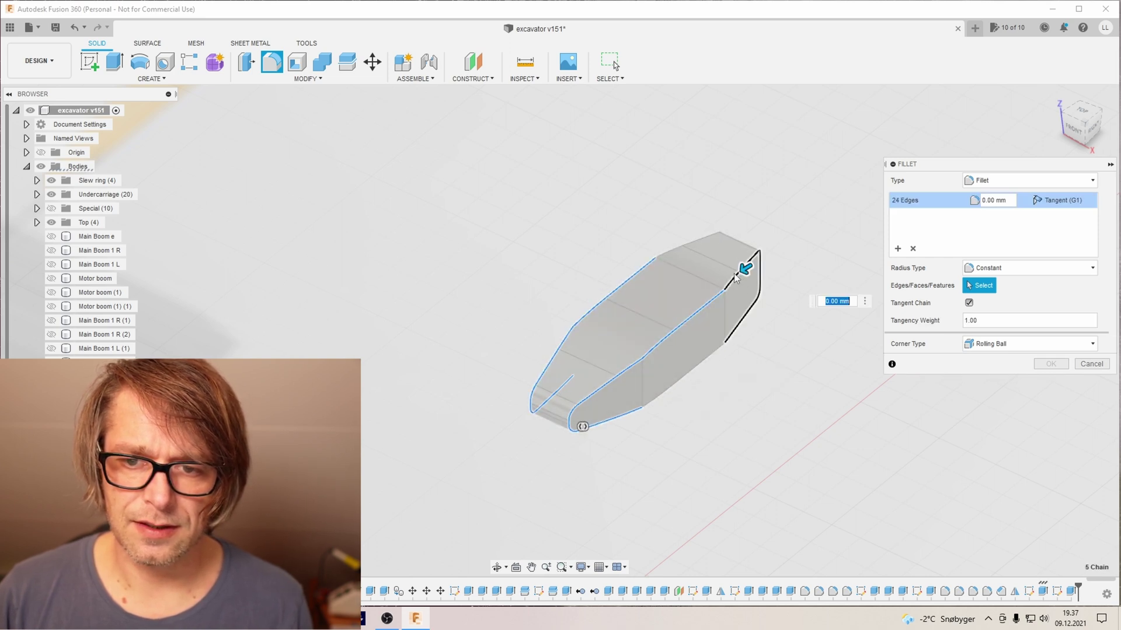
click(682, 248)
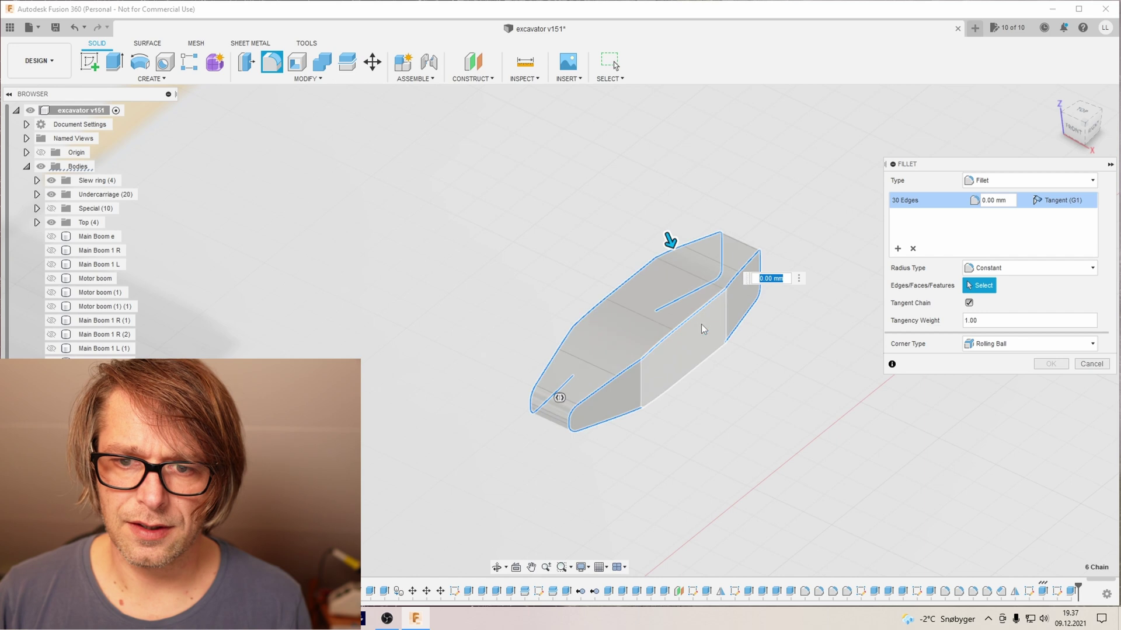
click(698, 367)
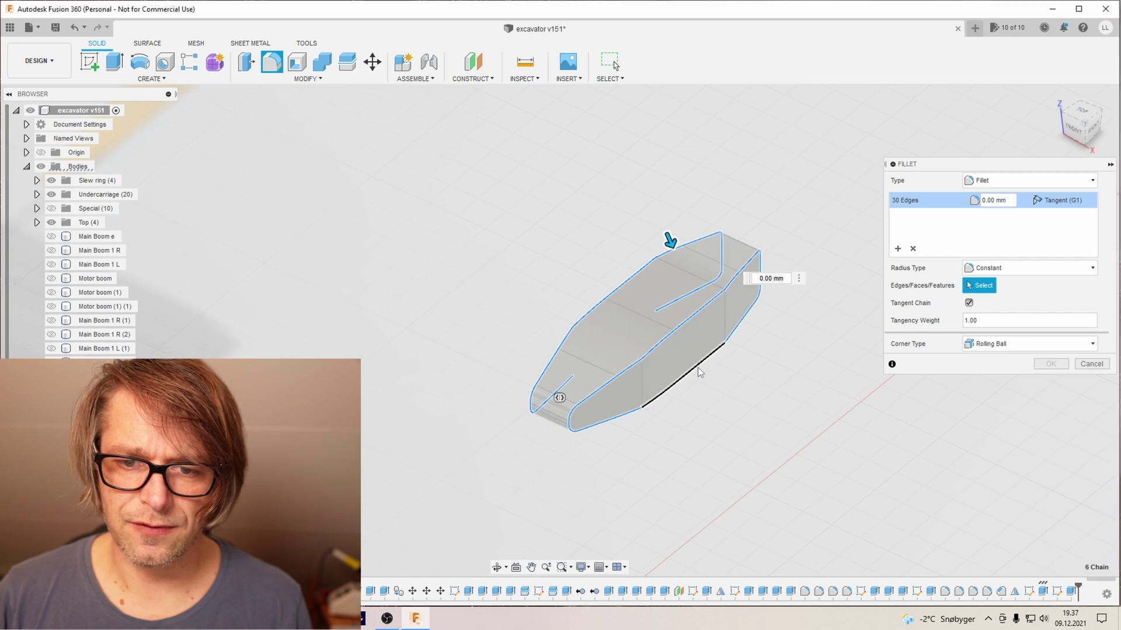
click(615, 349)
text(1,5)
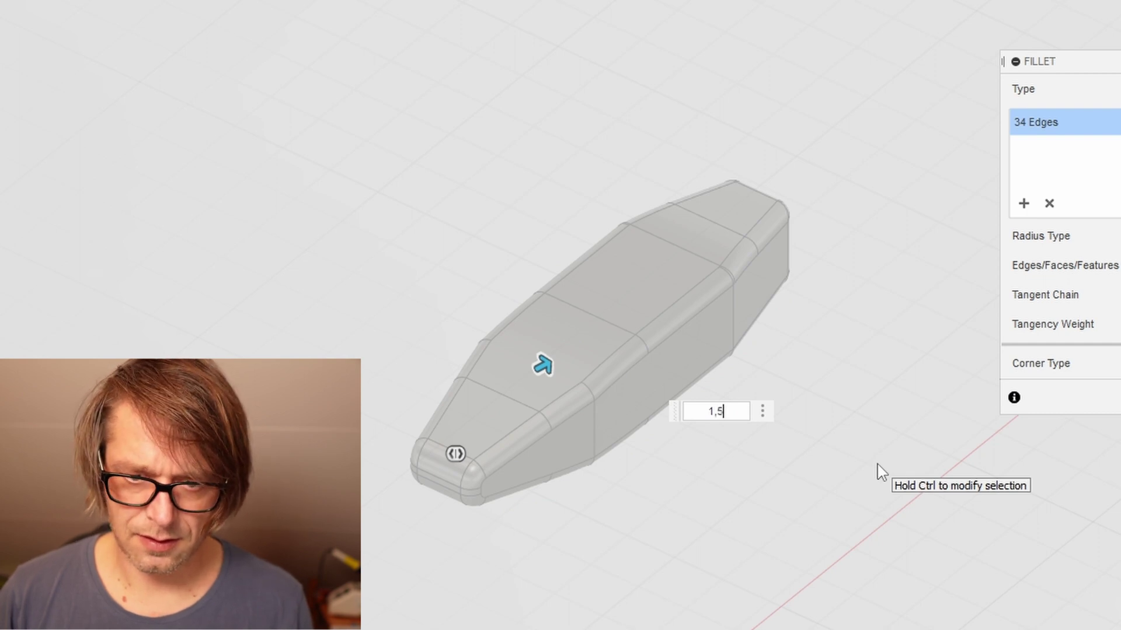
key(Return)
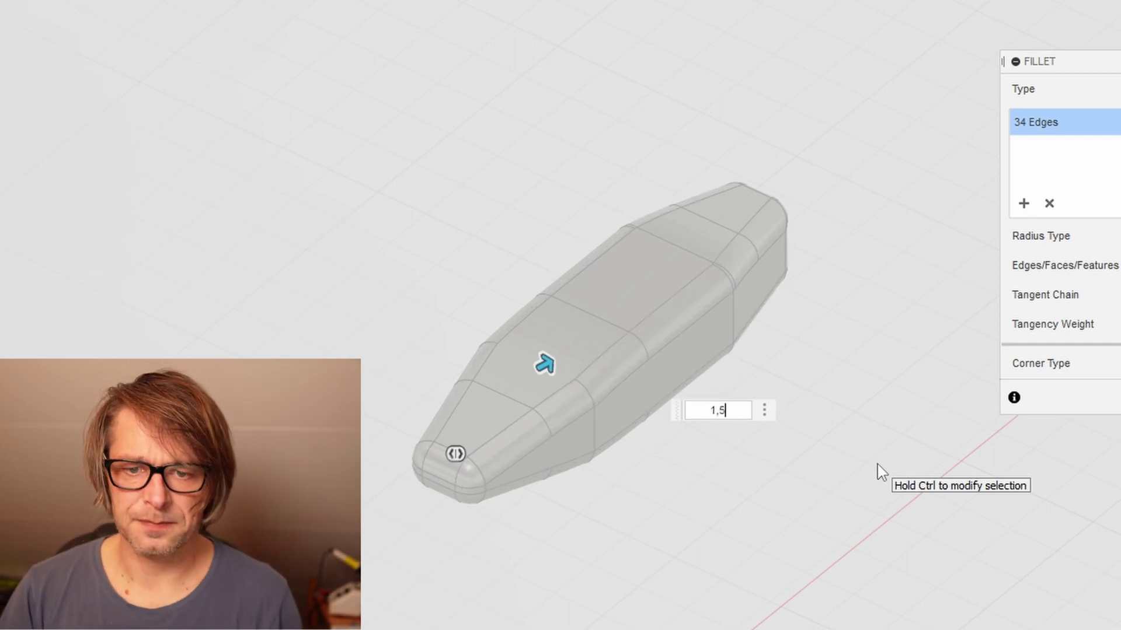
key(Return)
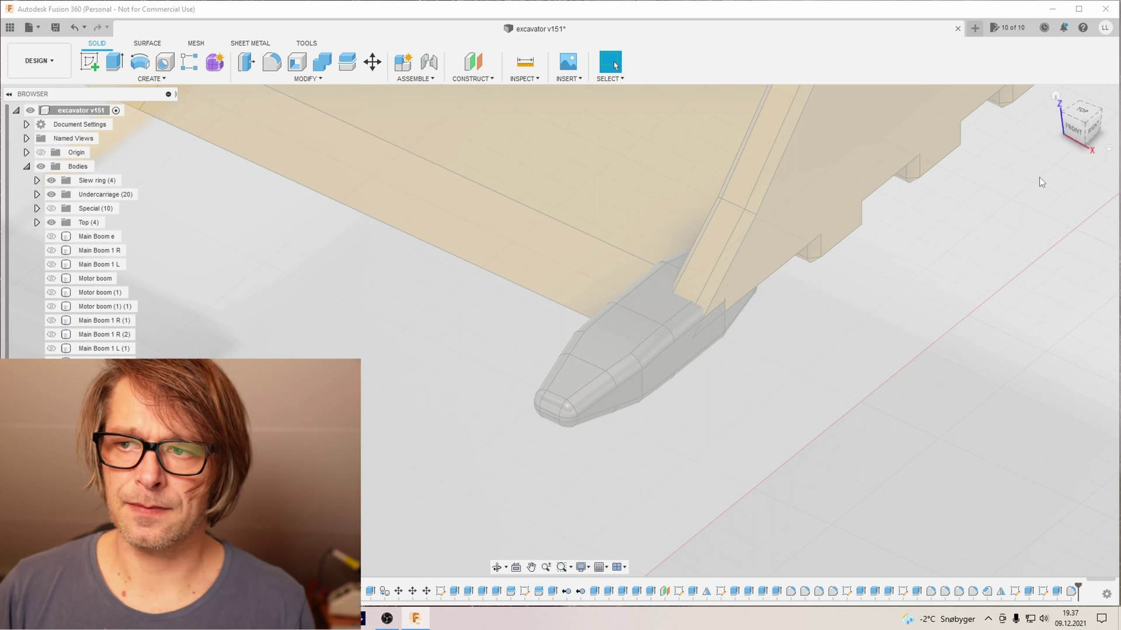
mouse_move(560, 330)
shift+middle_down()
mouse_move(613, 289)
mouse_move(613, 176)
shift+middle_up()
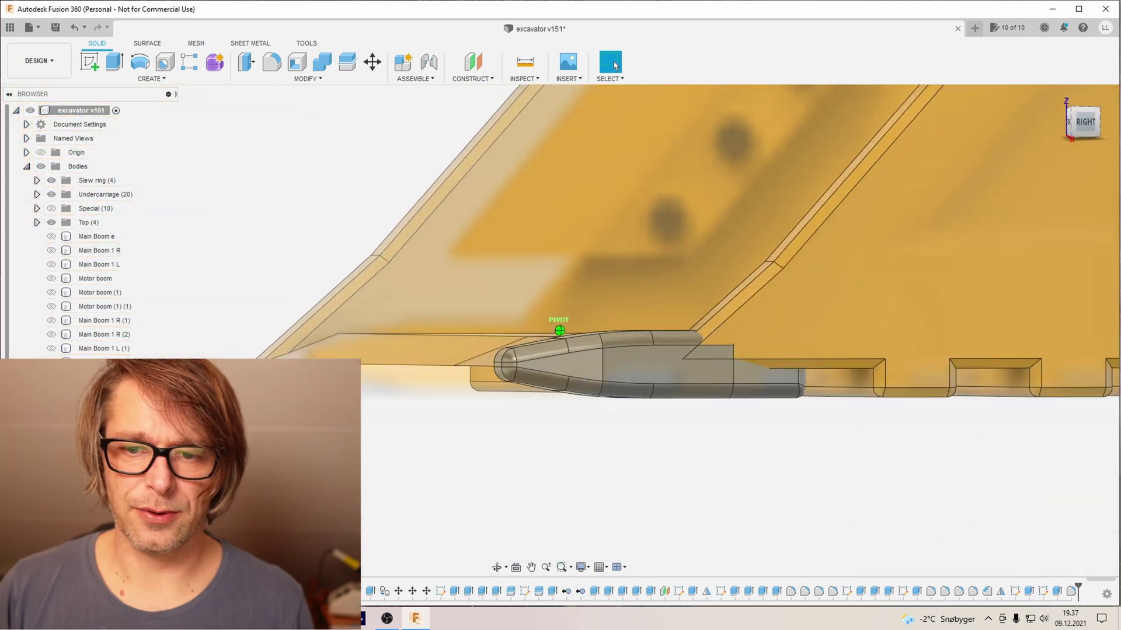
shift+middle_drag(613, 175, 665, 228)
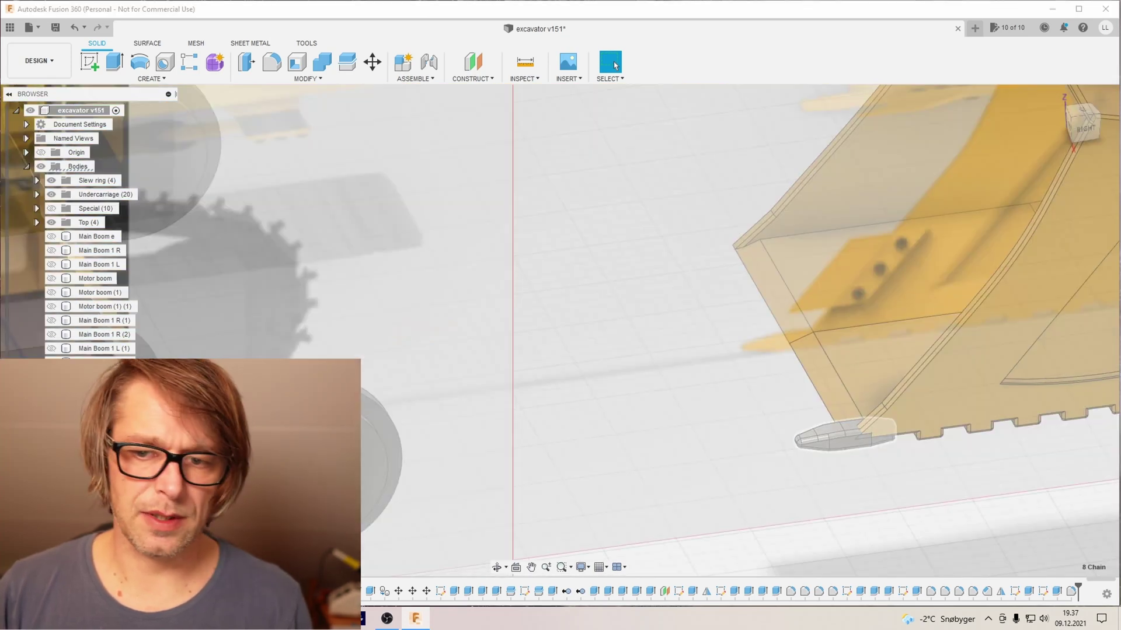
Step: Move copies of the tooth -53 mm and -26,5 mm along the bucket's front edge
click(841, 434)
key(m)
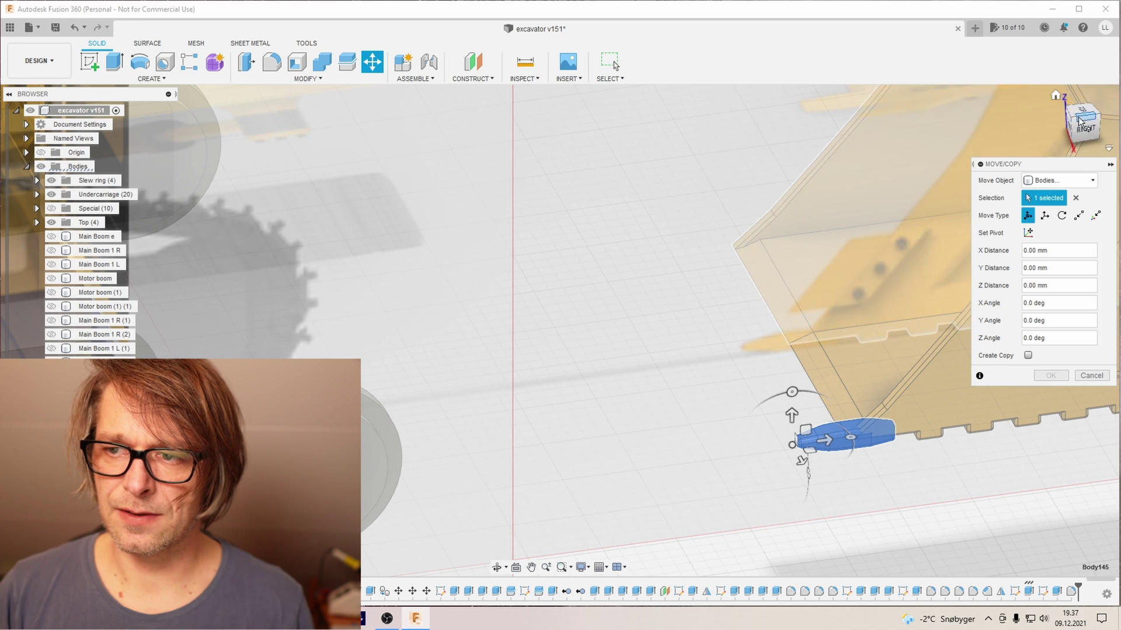
click(1083, 110)
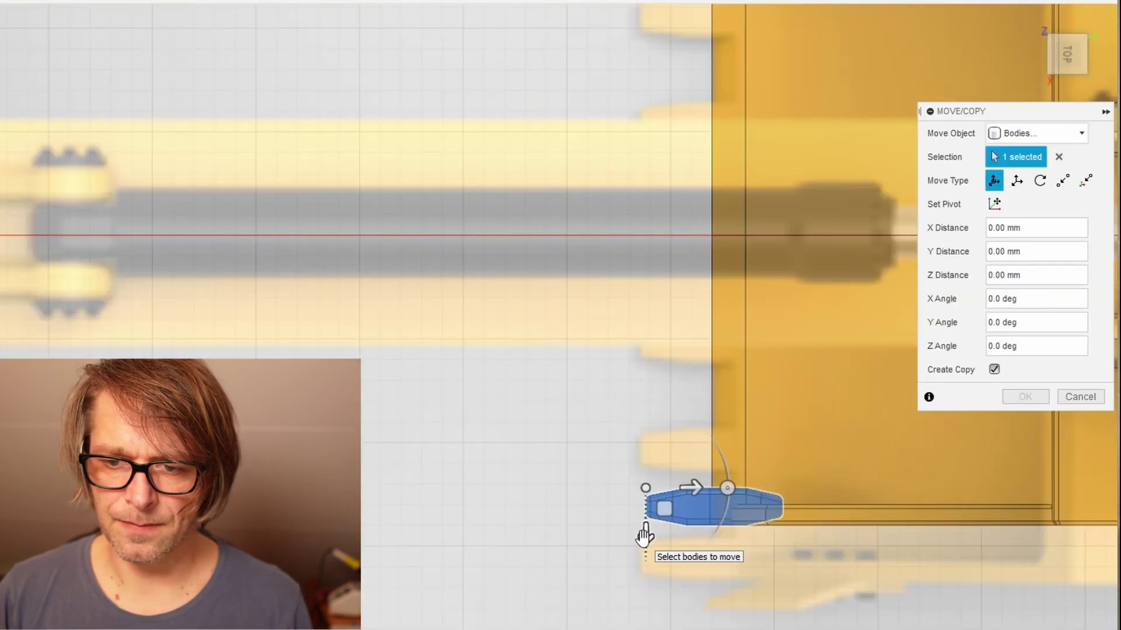
drag(770, 478, 771, 325)
text(-53)
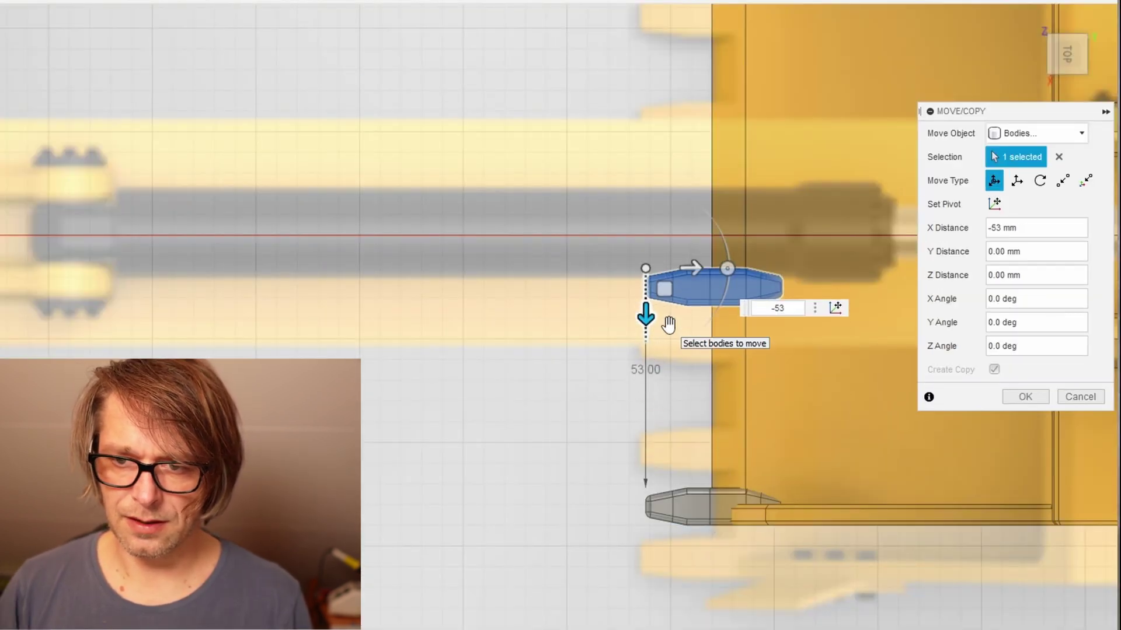
key(Return)
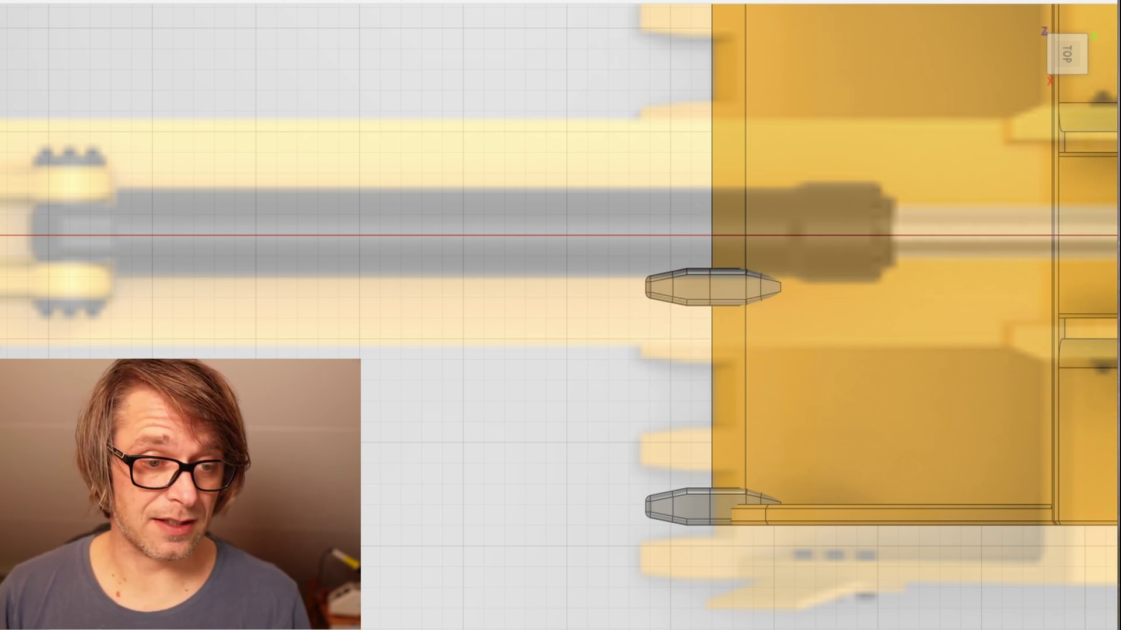
text(m - 26 mm)
text(-26.5)
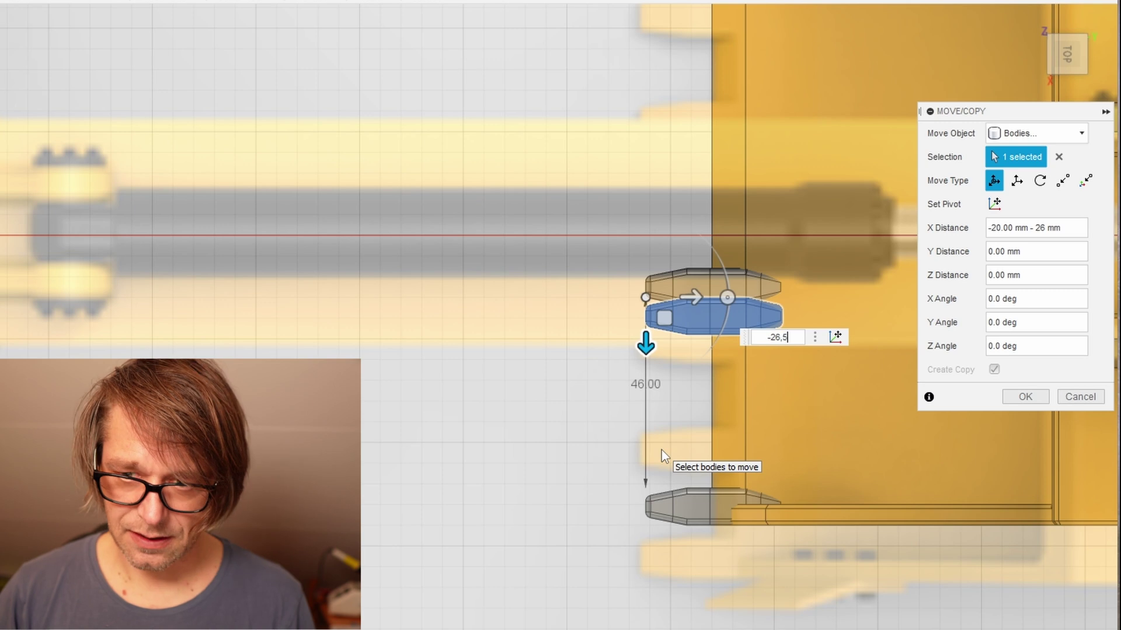
key(Return)
key(Return)
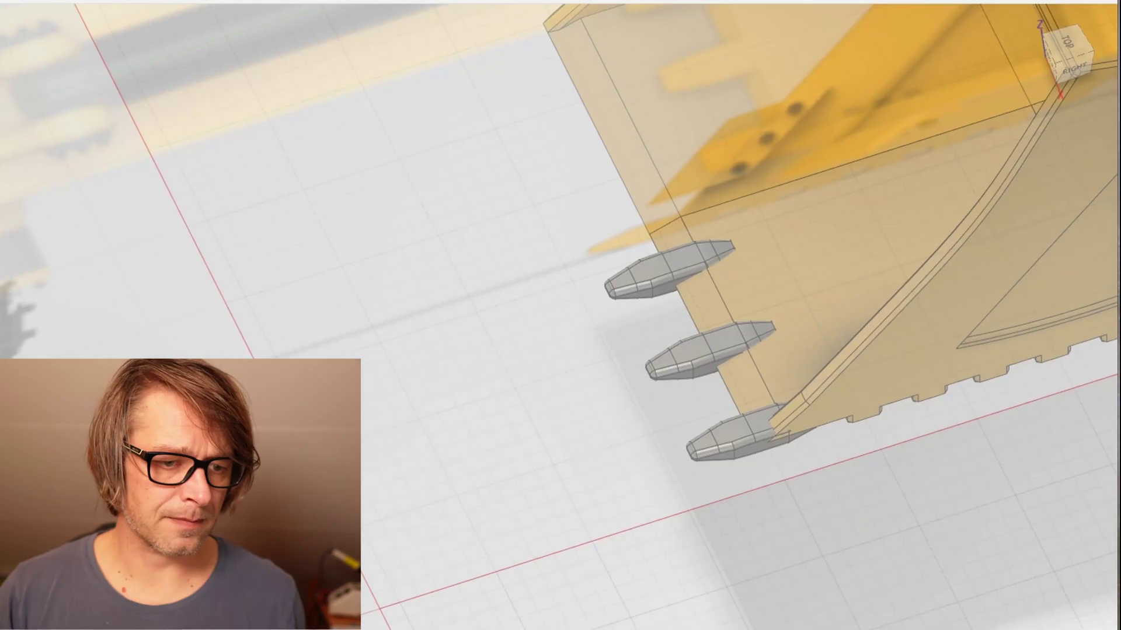
Step: Select all three teeth and bring up the Create feature list
click(709, 351)
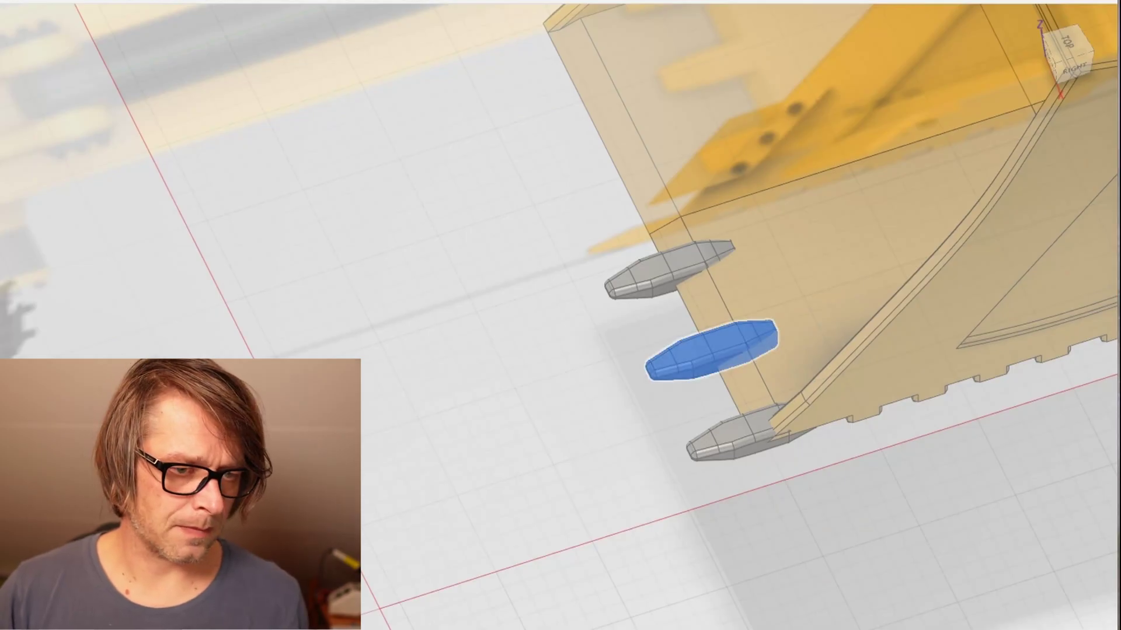
ctrl+click(670, 270)
ctrl+click(736, 438)
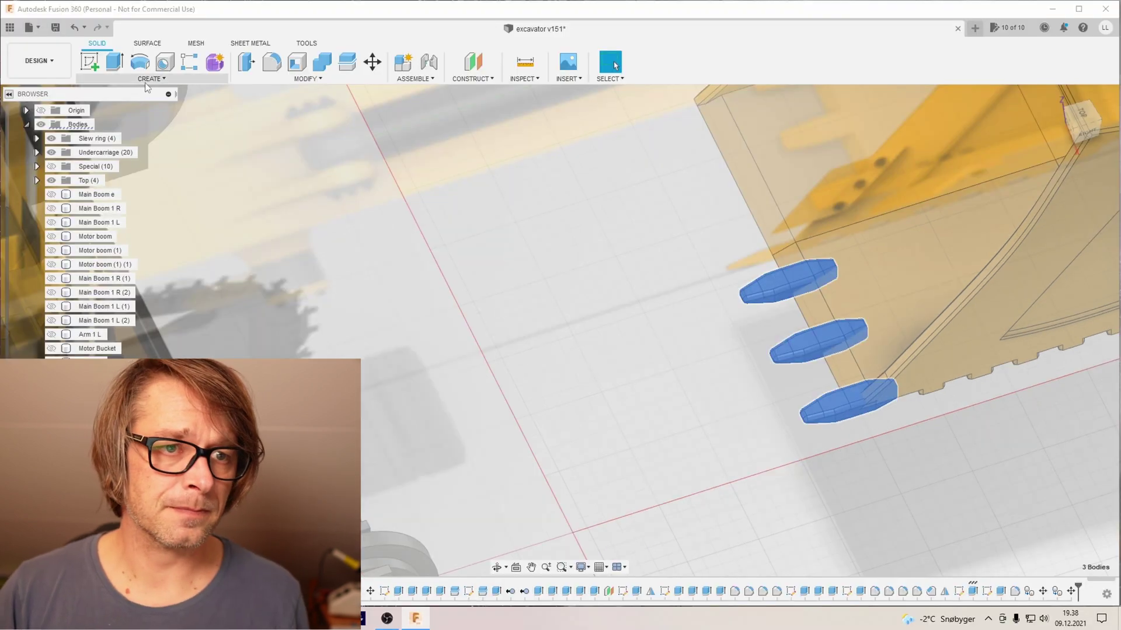
click(149, 79)
mouse_move(101, 338)
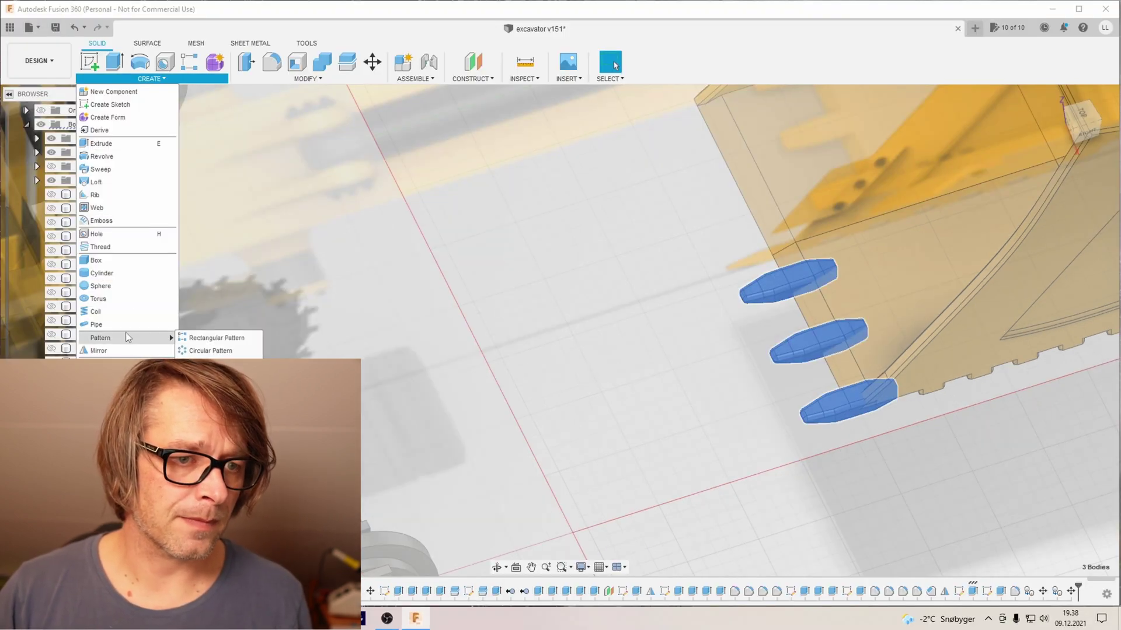
Step: Mirror the three selected teeth, choosing the excavator's centre construction plane as the mirror plane
click(122, 350)
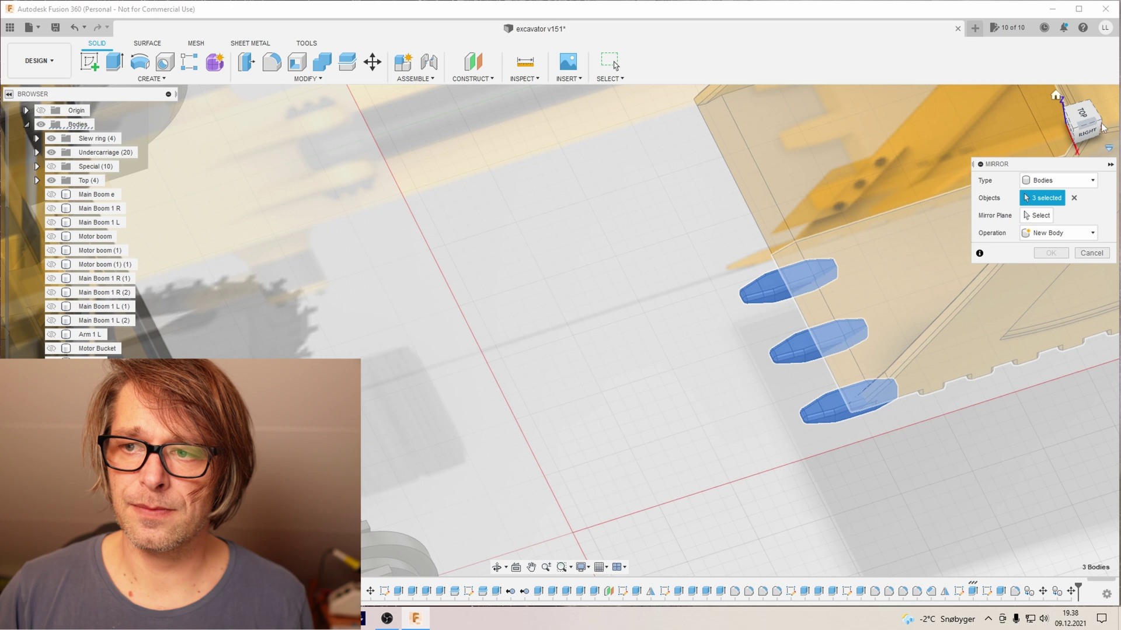
click(1038, 216)
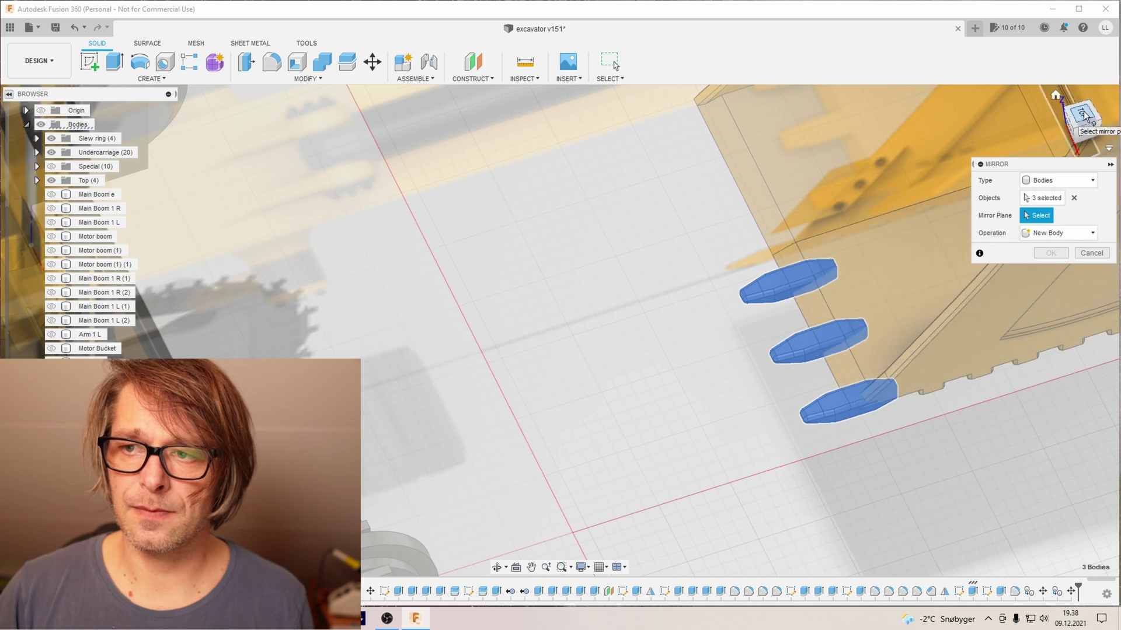
click(1086, 130)
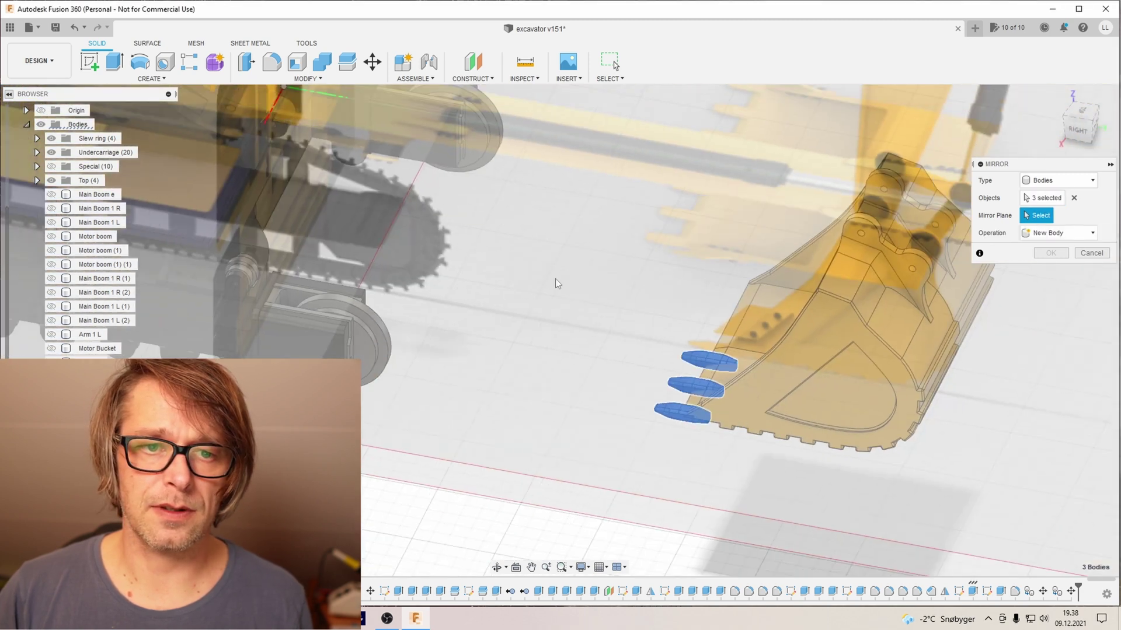
shift+middle_drag(559, 329, 380, 137)
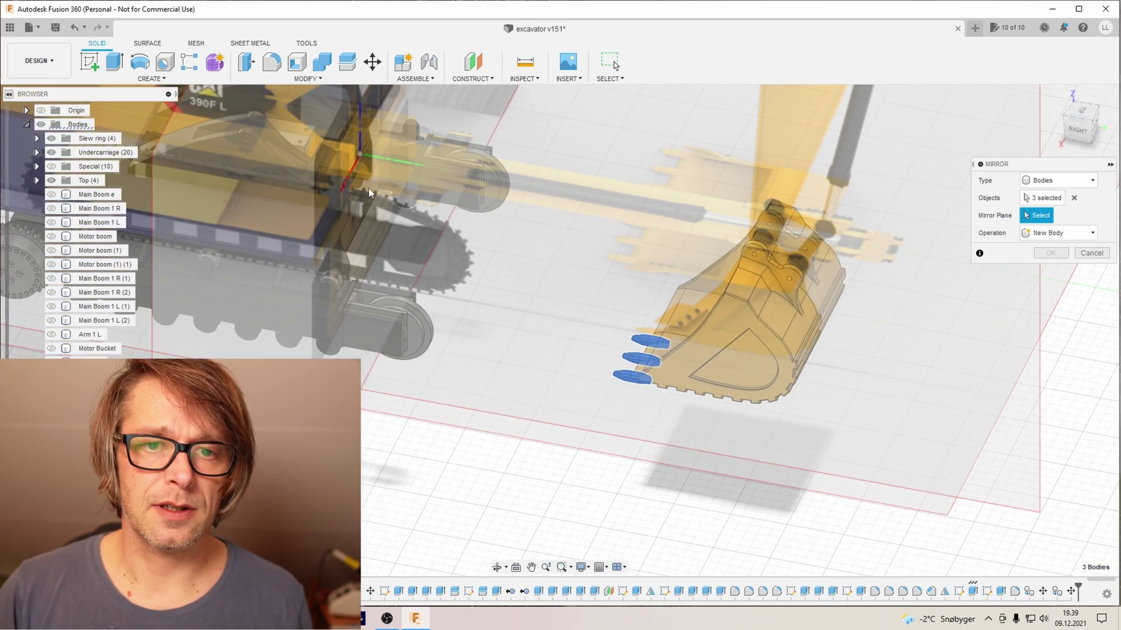
click(396, 134)
Step: Confirm the mirror, then sketch a rectangle on the bucket's side face over the front lip
click(1051, 254)
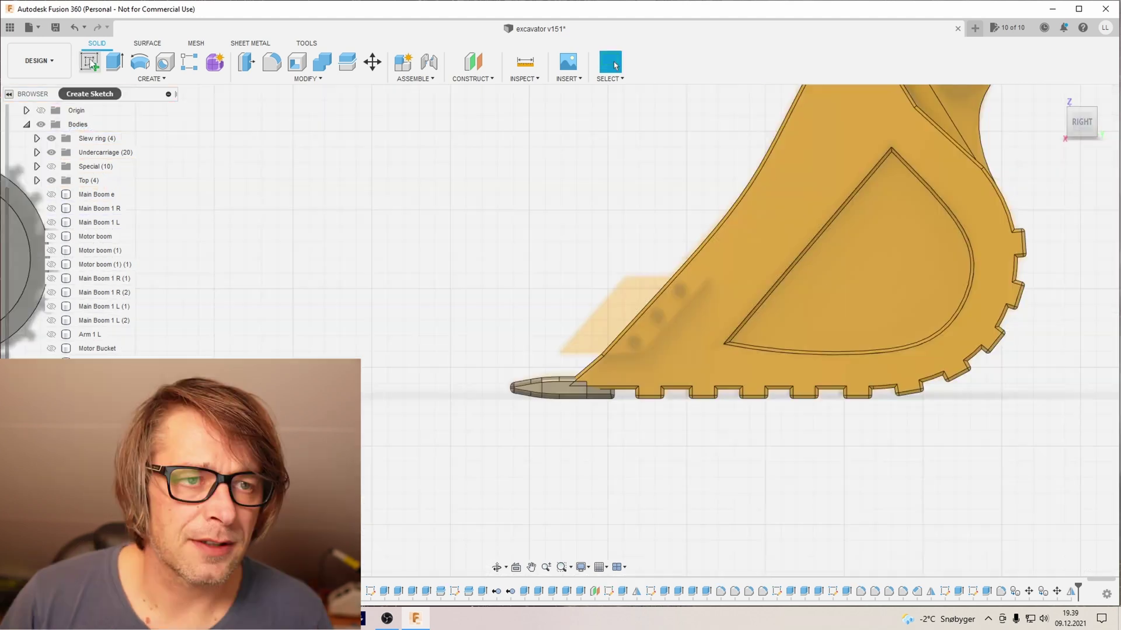
click(89, 61)
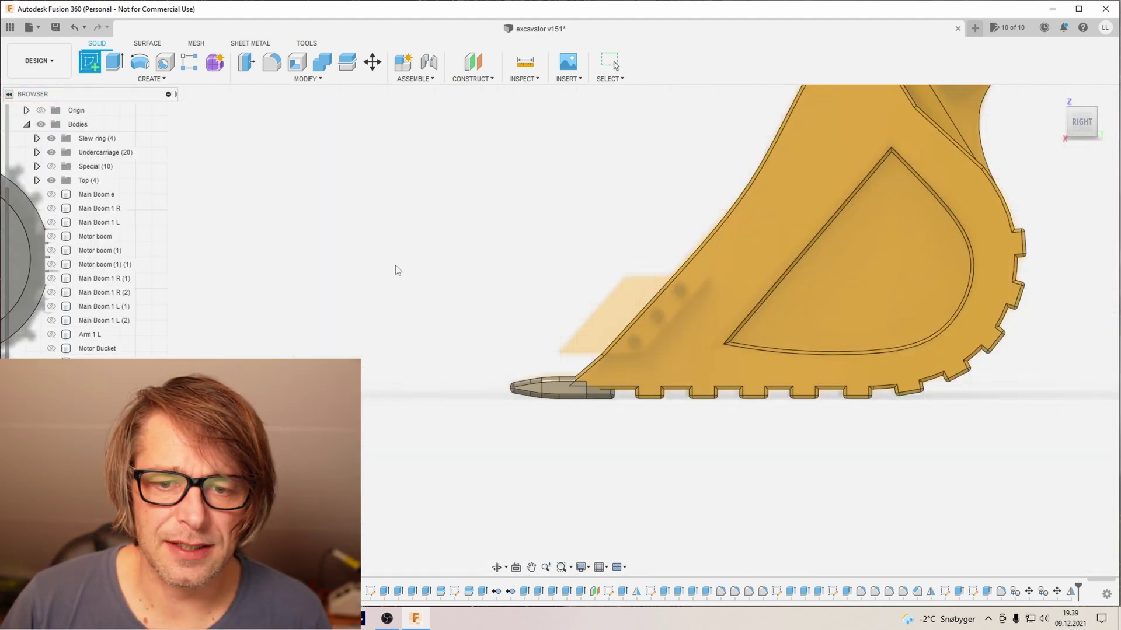
click(652, 341)
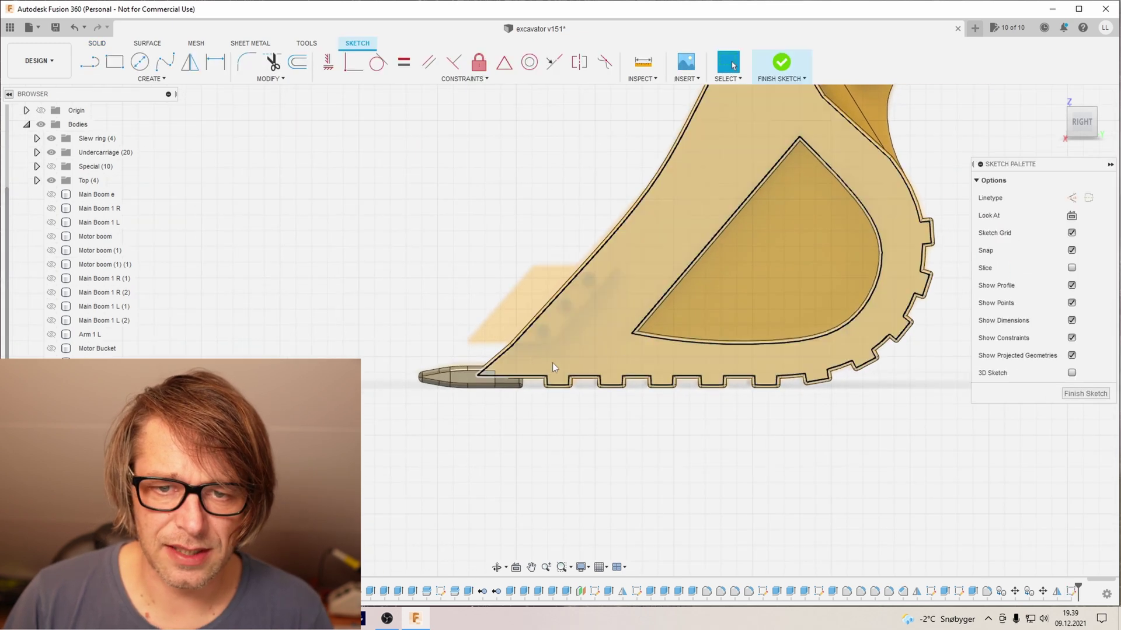
key(r)
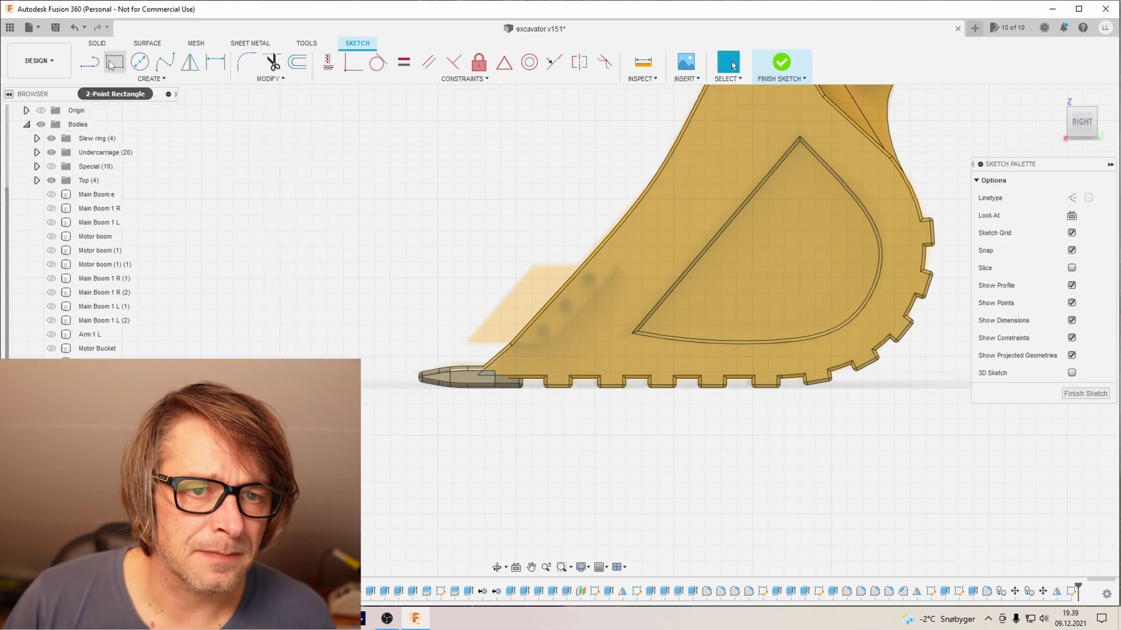
click(470, 342)
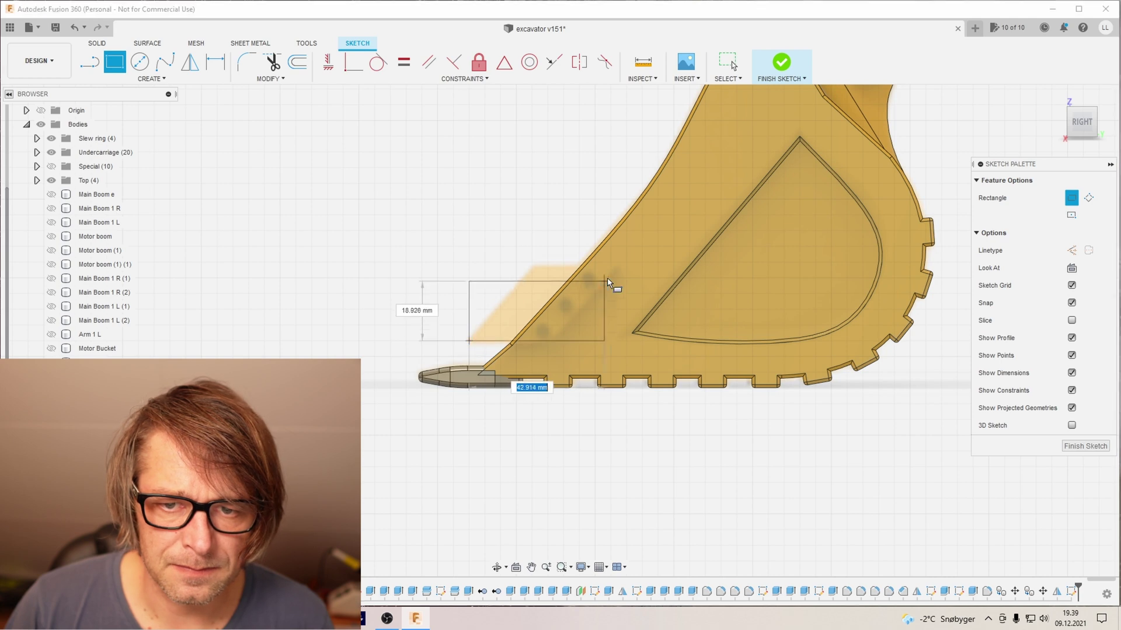
click(616, 263)
key(Escape)
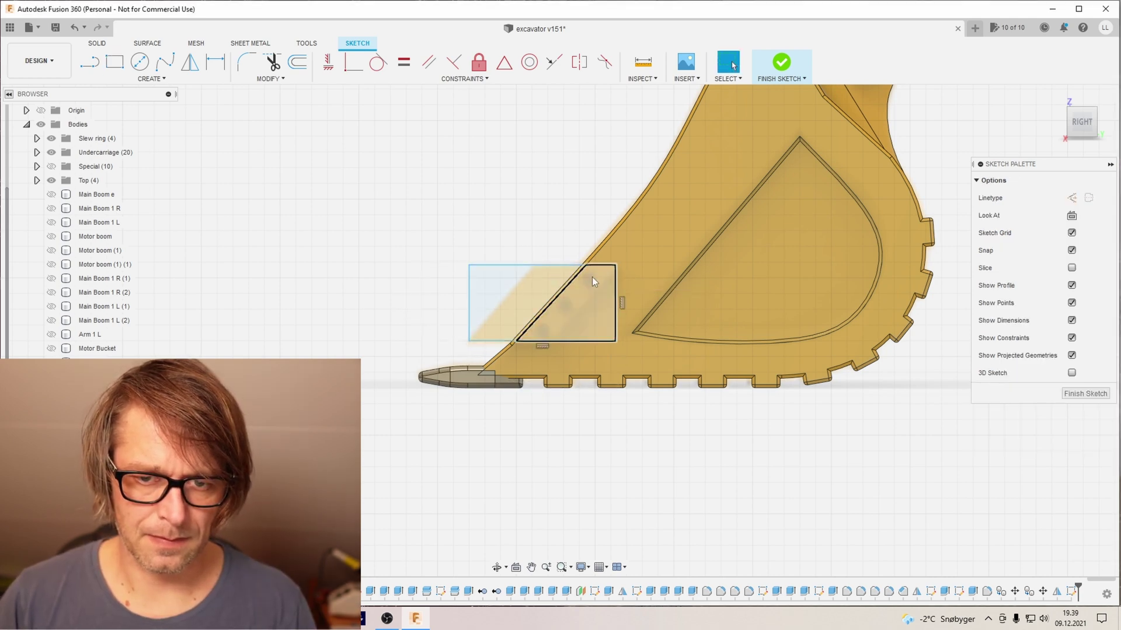
Step: Delete the rectangle's right and bottom edges, undo to restore them, and select the plate's corner point
click(623, 300)
key(Delete)
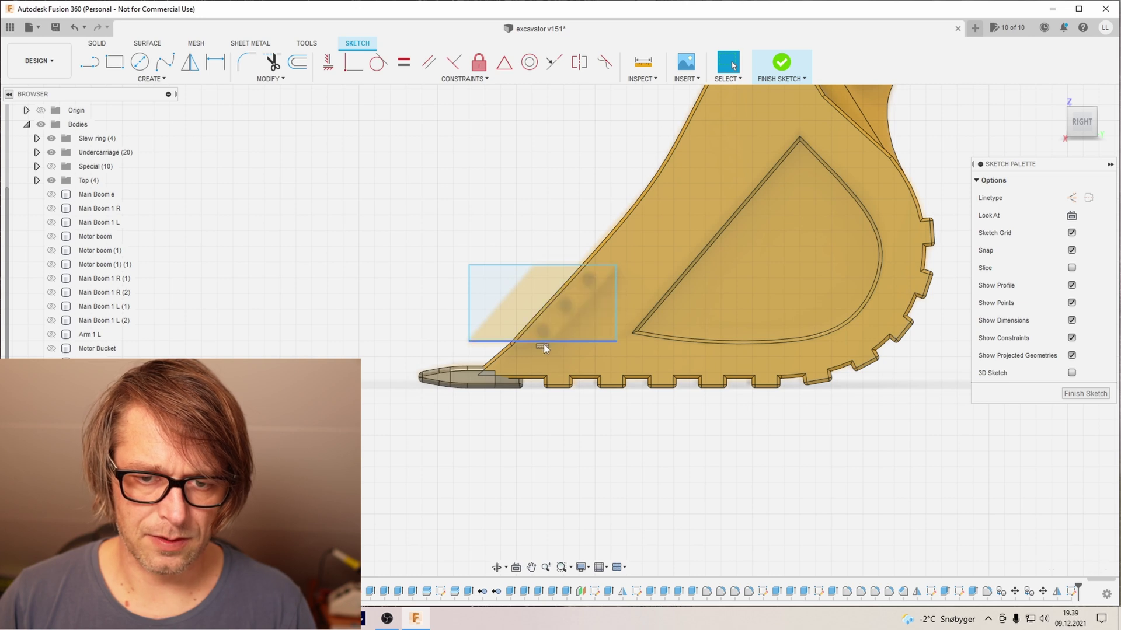
click(544, 342)
key(Delete)
key(ctrl+z)
key(ctrl+z)
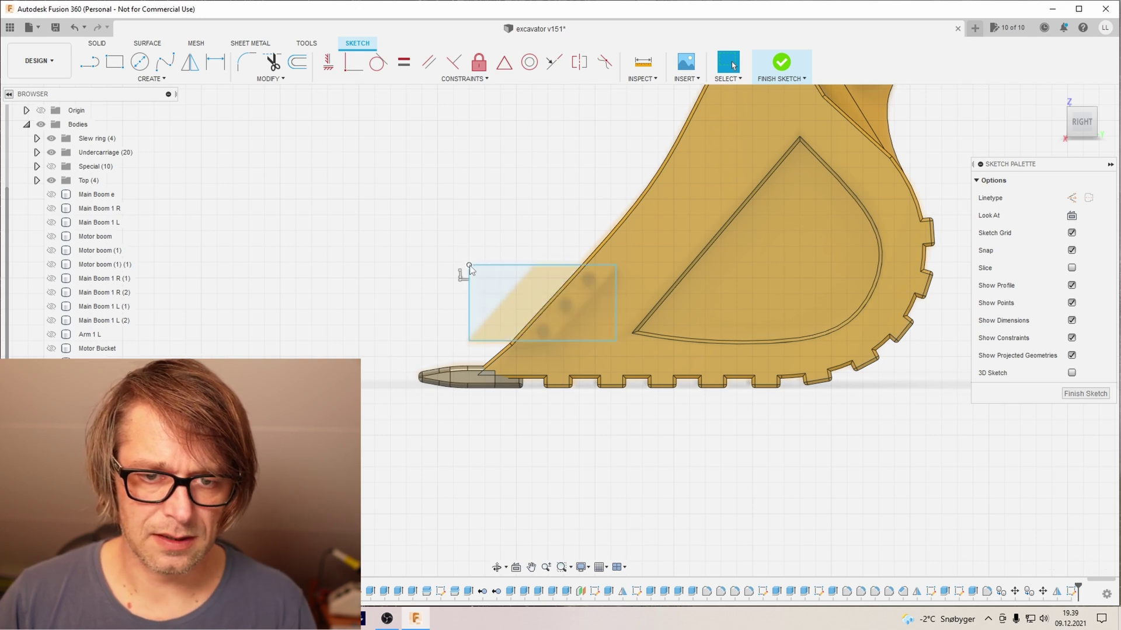
click(469, 269)
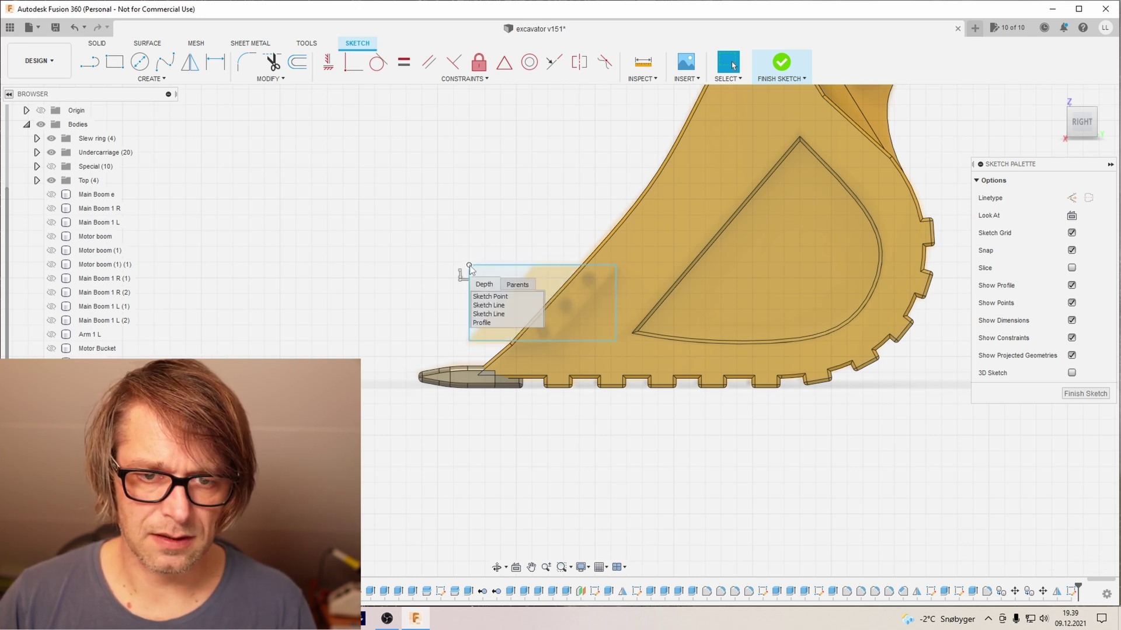
click(408, 252)
Step: Move the upper corner 20 mm right and the lower corner 20 mm left, skewing the rectangle into a parallelogram
key(m)
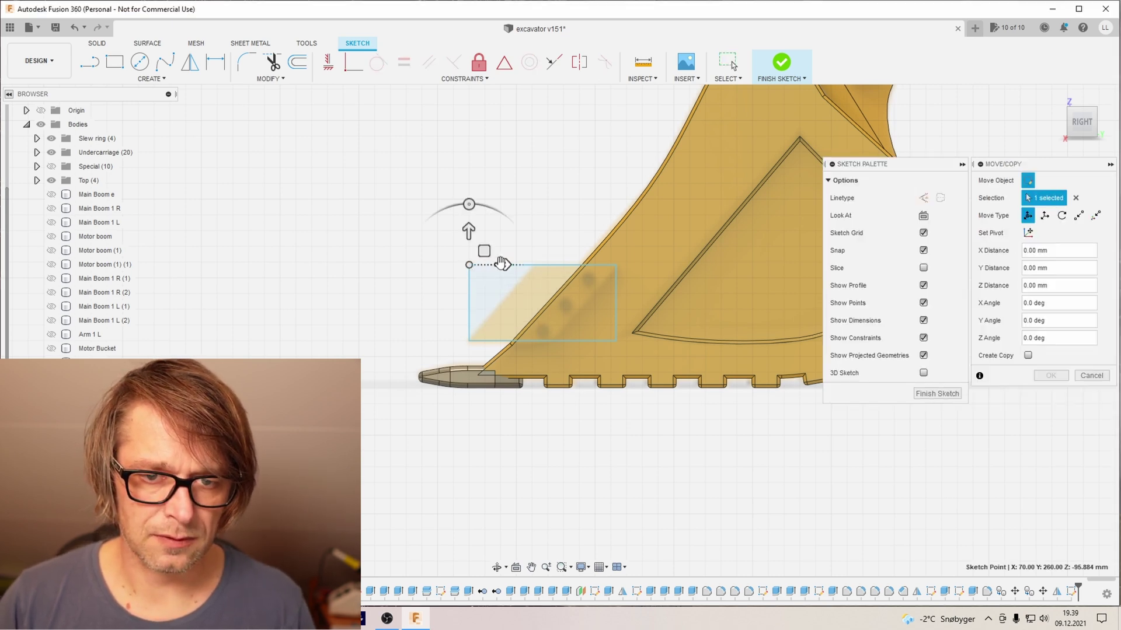
drag(502, 264, 562, 266)
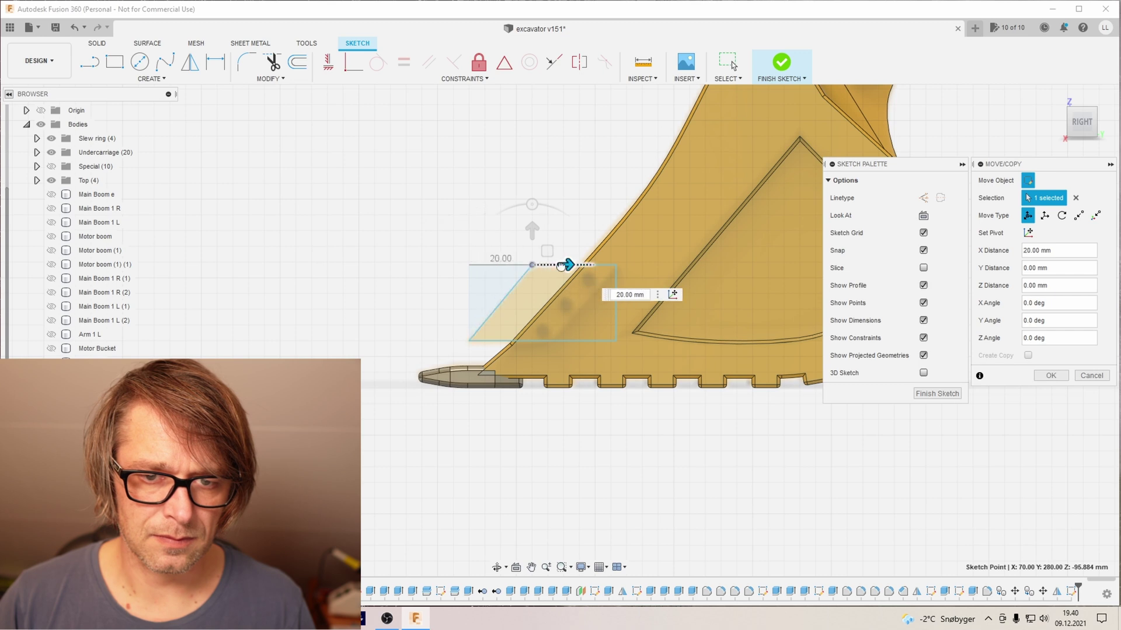
click(616, 341)
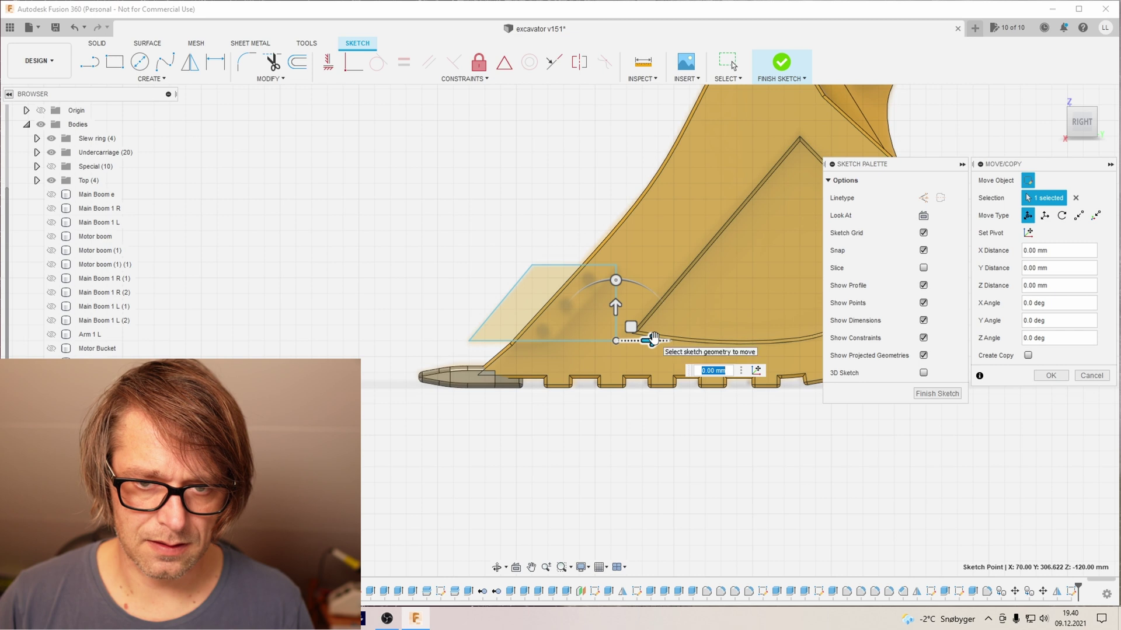
drag(652, 339, 586, 340)
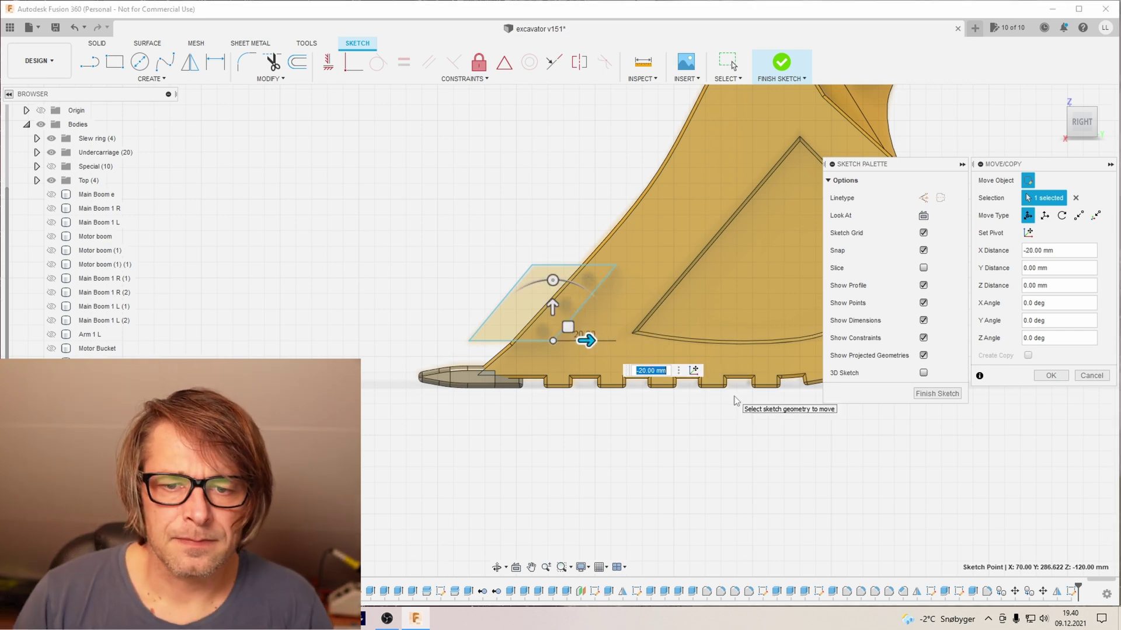
click(1048, 376)
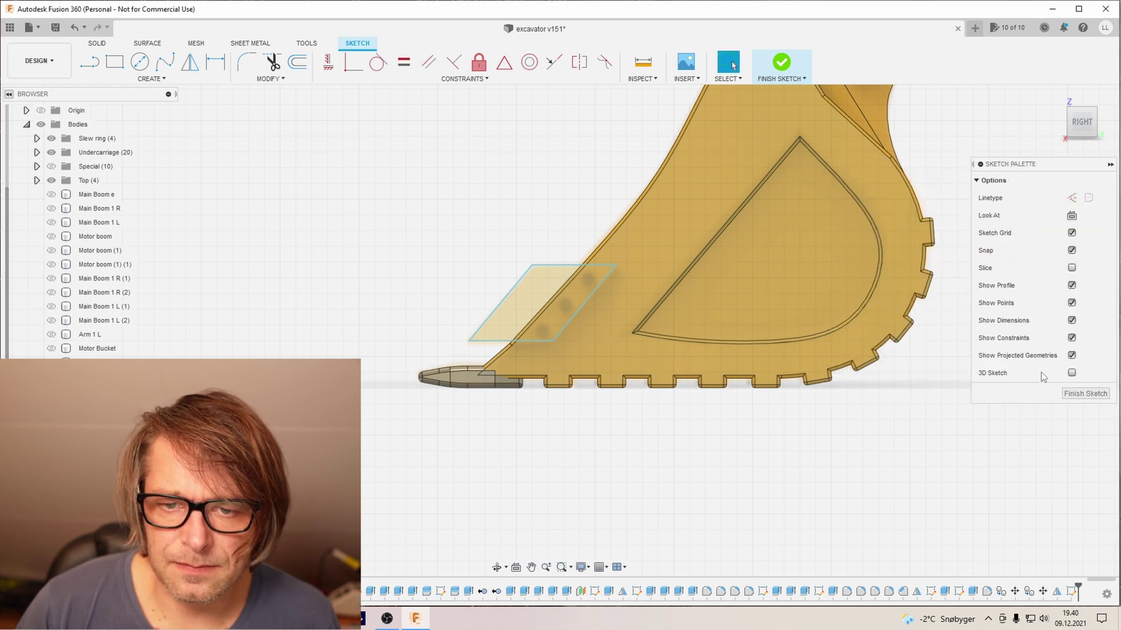
scroll(561, 298, up, 3)
scroll(577, 297, up, 3)
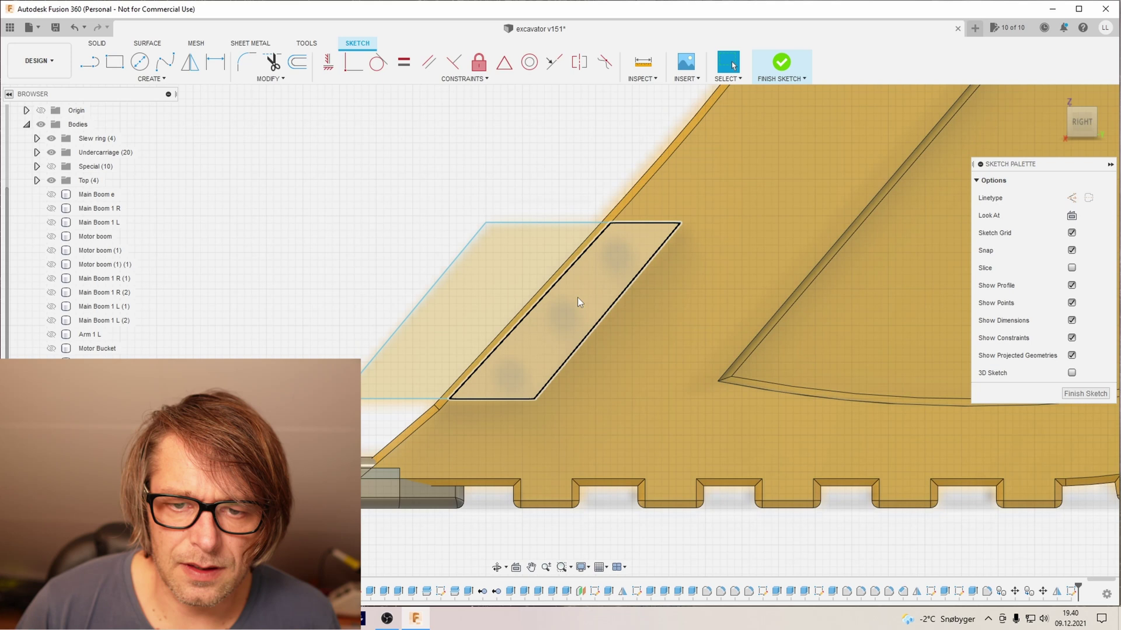
scroll(721, 371, down, 2)
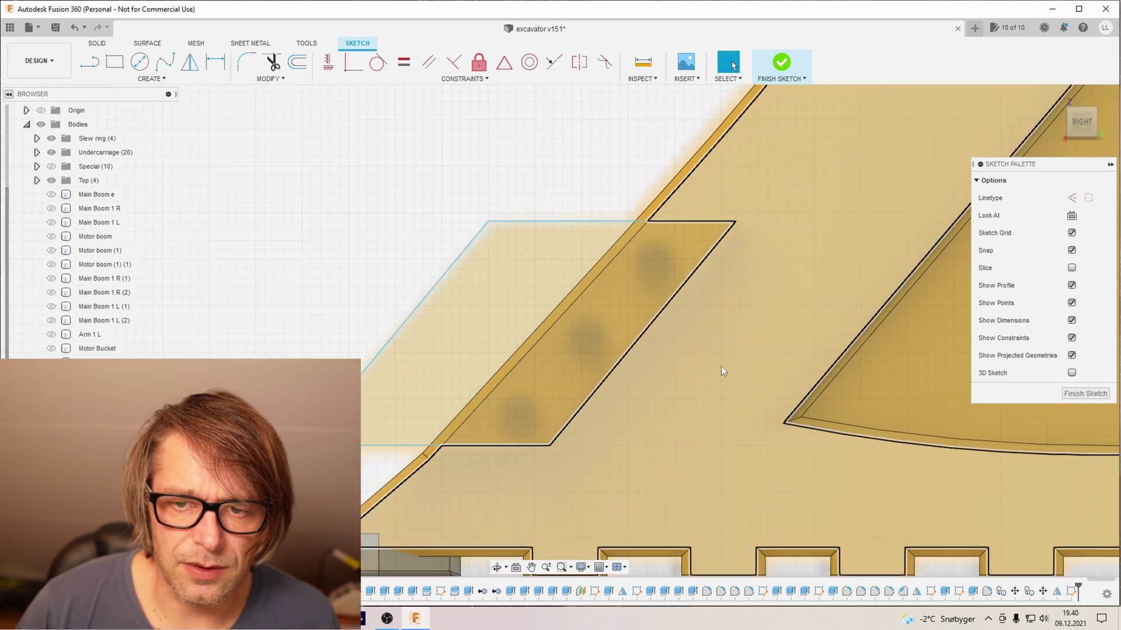
Step: Draw the first 4 mm hole on the plate and a 5.20 mm spacing construction line from it
click(141, 63)
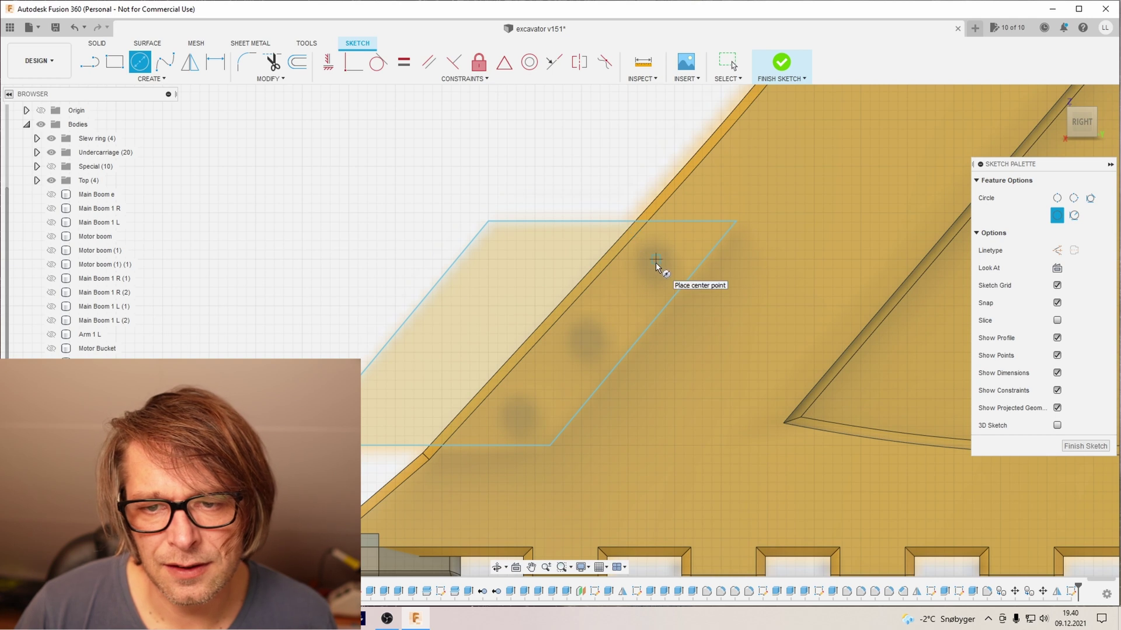
scroll(656, 262, up, 1)
scroll(656, 265, up, 1)
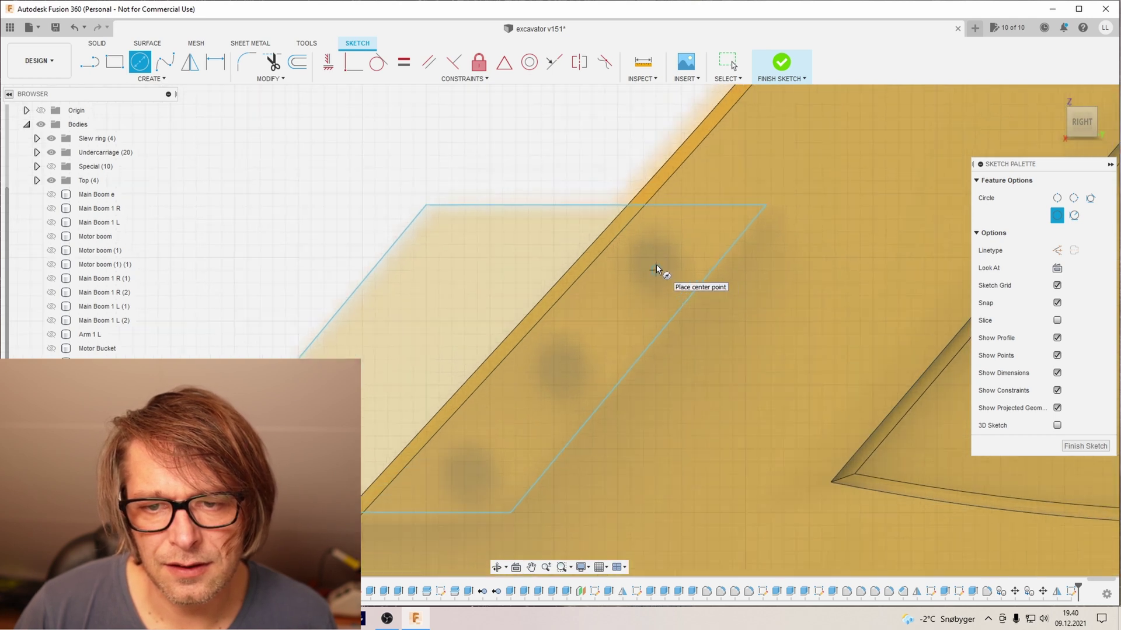
click(656, 258)
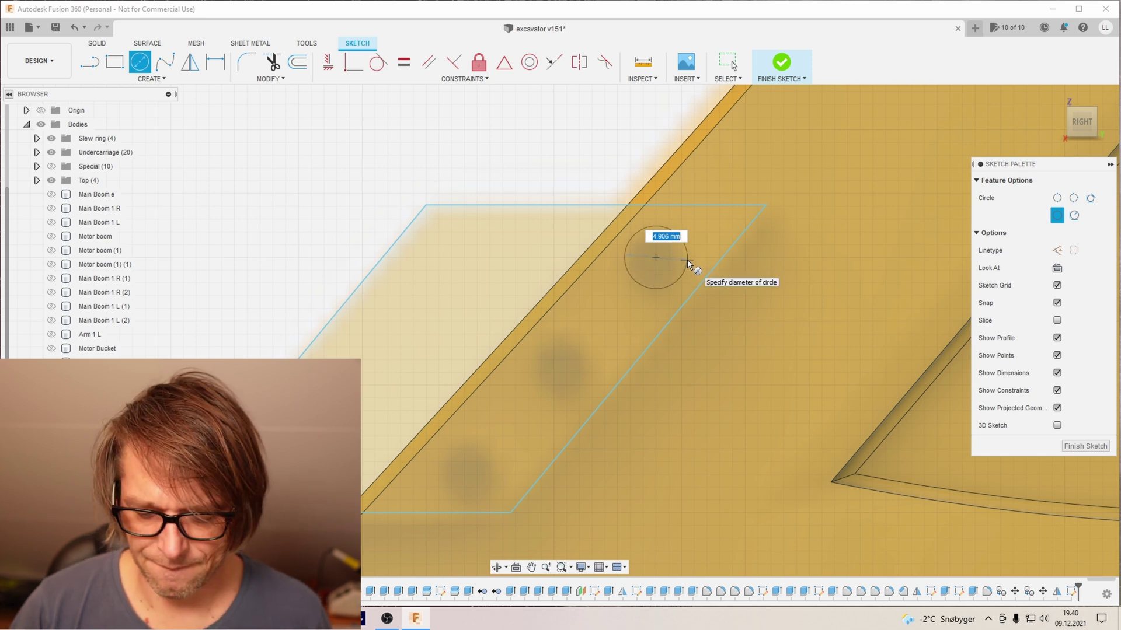
text(4)
key(Tab)
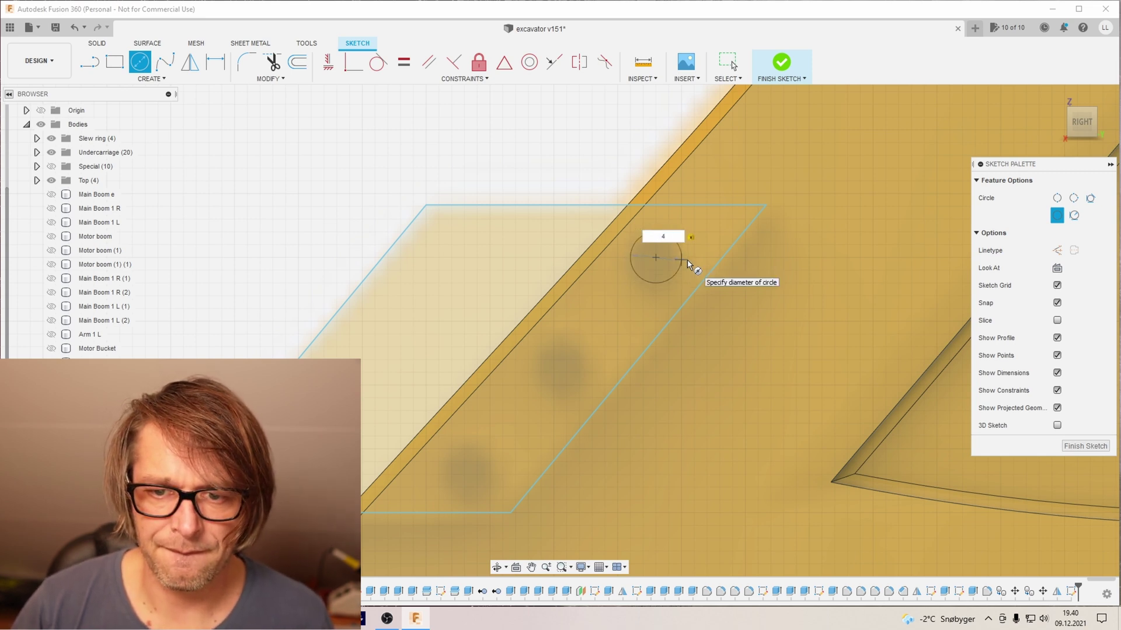
key(Return)
key(l)
click(628, 370)
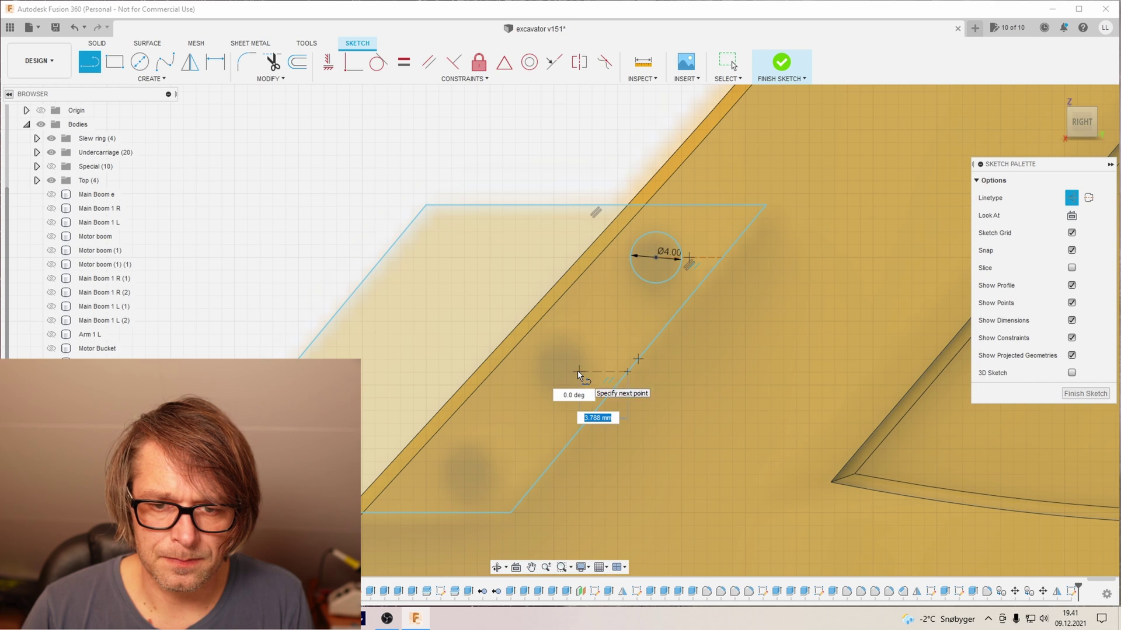
text(5,2)
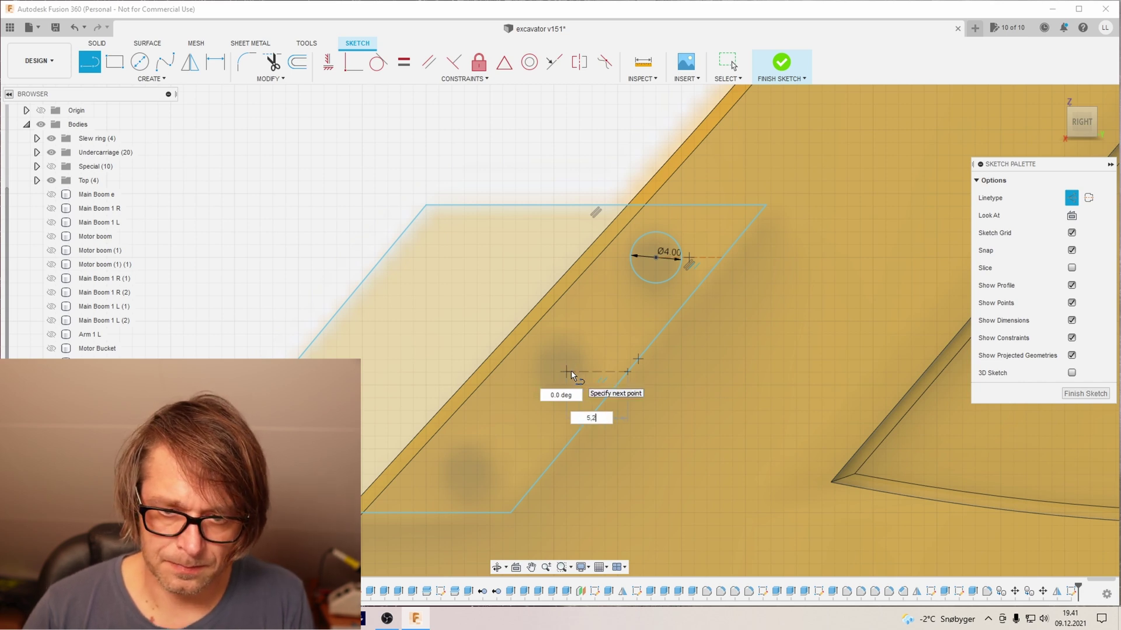
key(Return)
key(Escape)
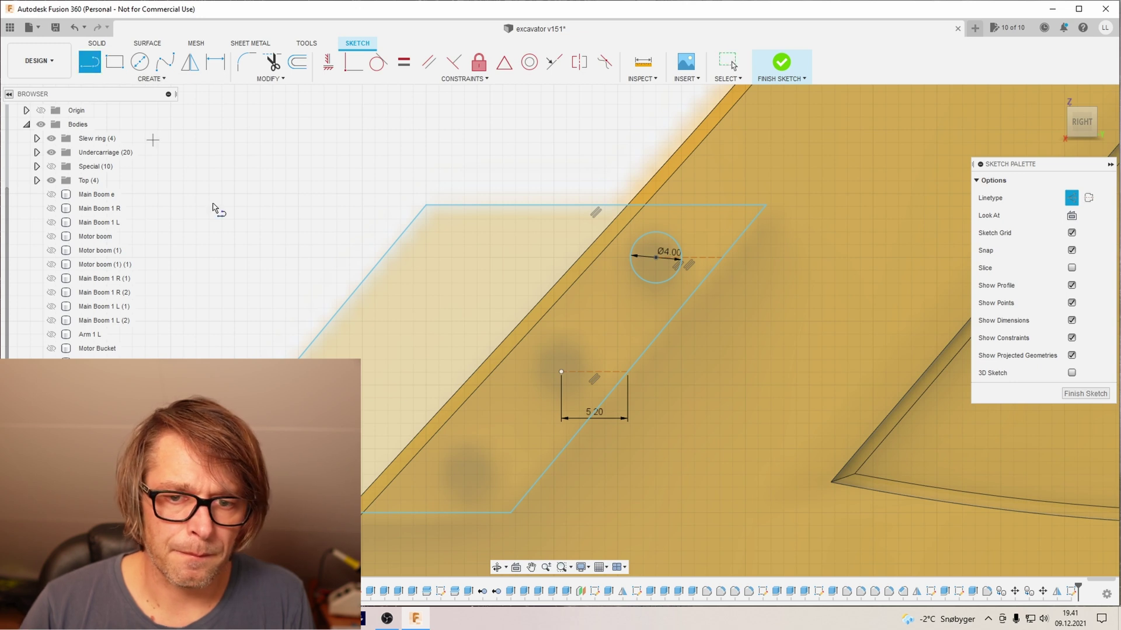
Step: Add a second 5.20 mm spacing line and draw the second and third 4 mm holes at the line ends
click(539, 476)
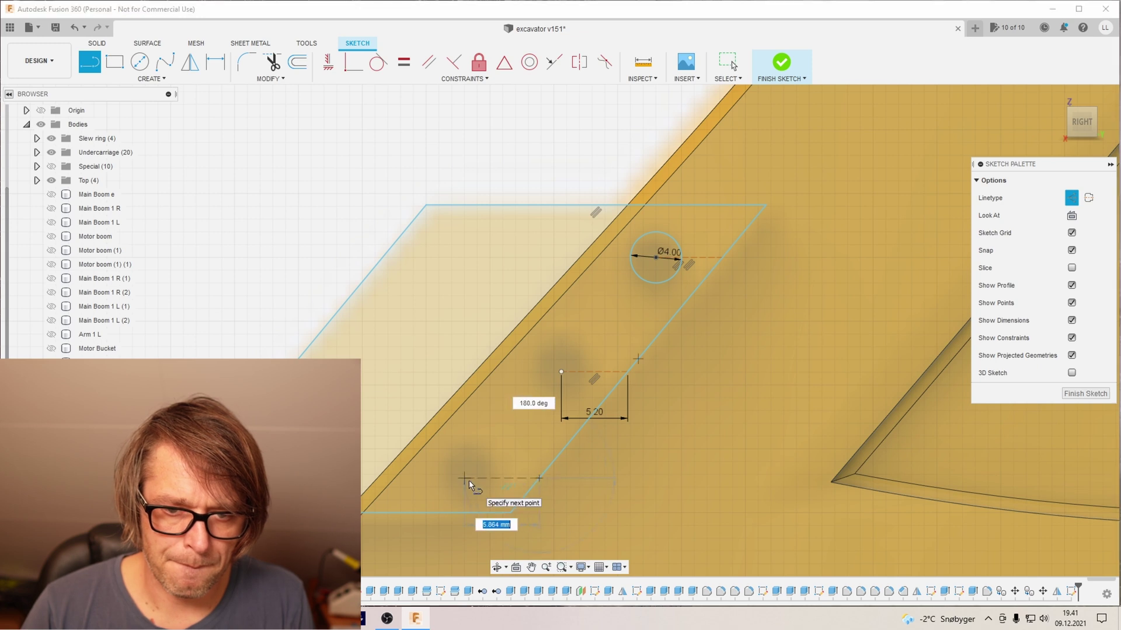
text(5,2)
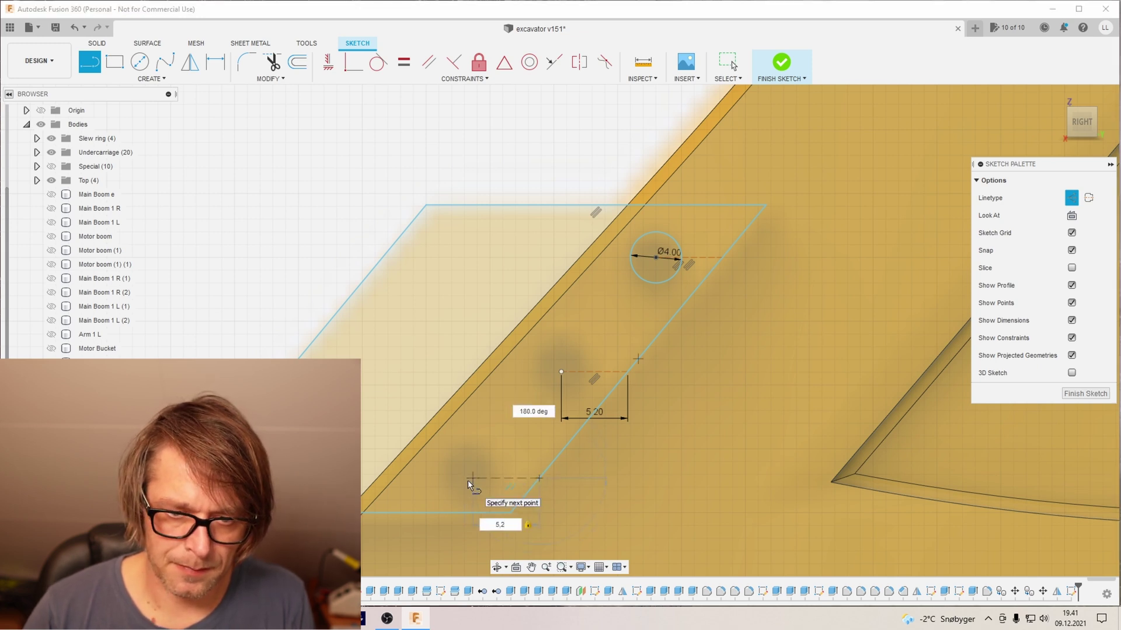
key(Return)
key(c)
click(560, 371)
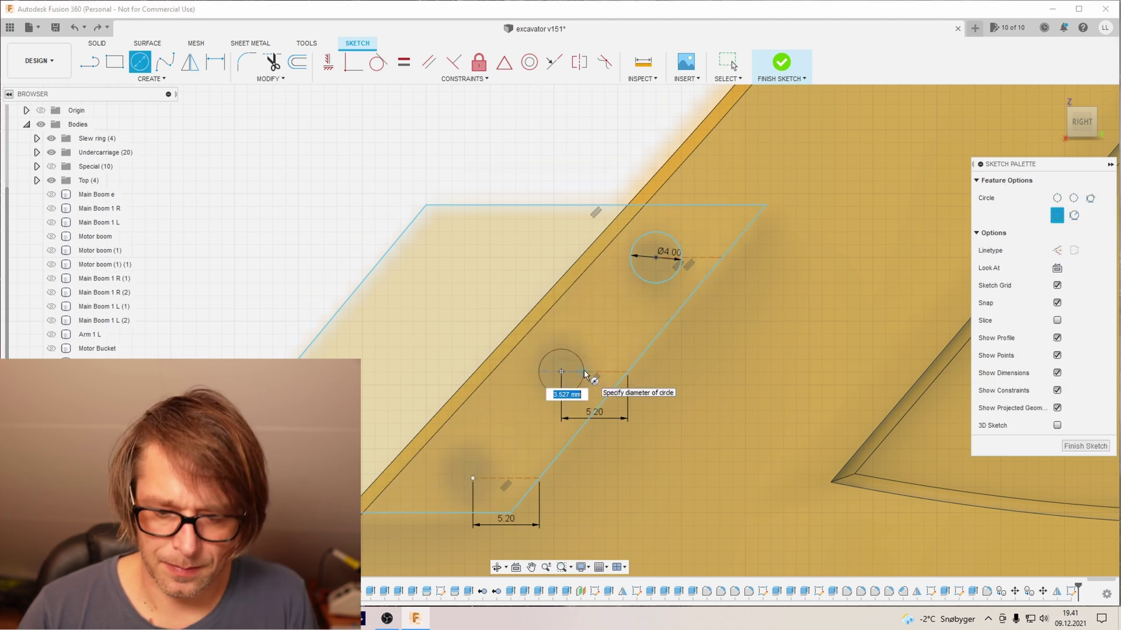
text(4)
key(Return)
key(Escape)
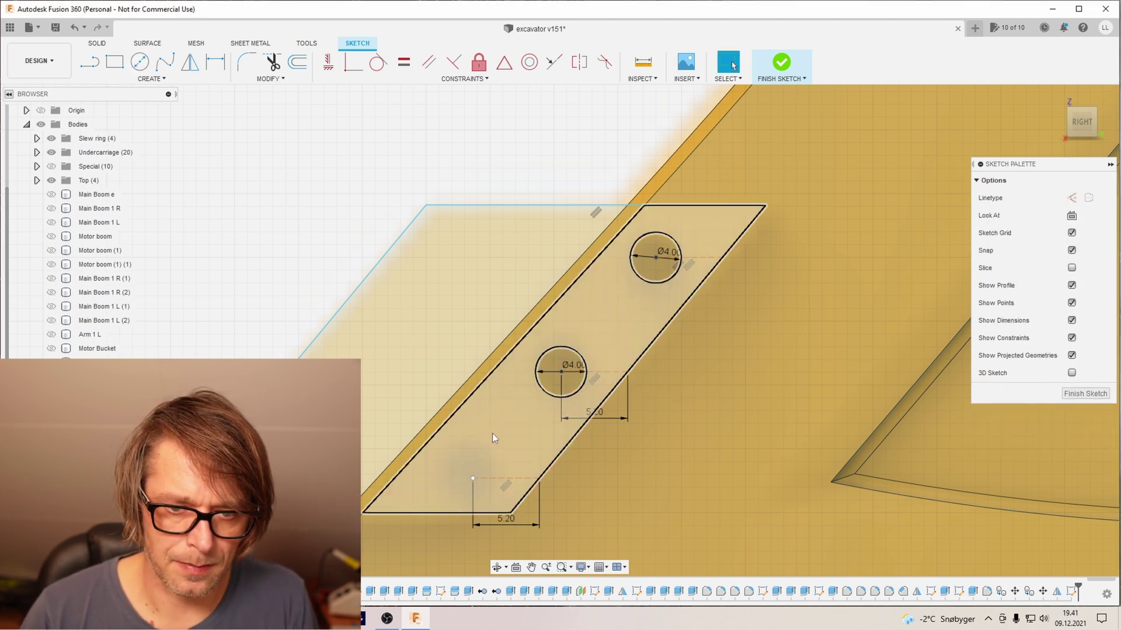
key(c)
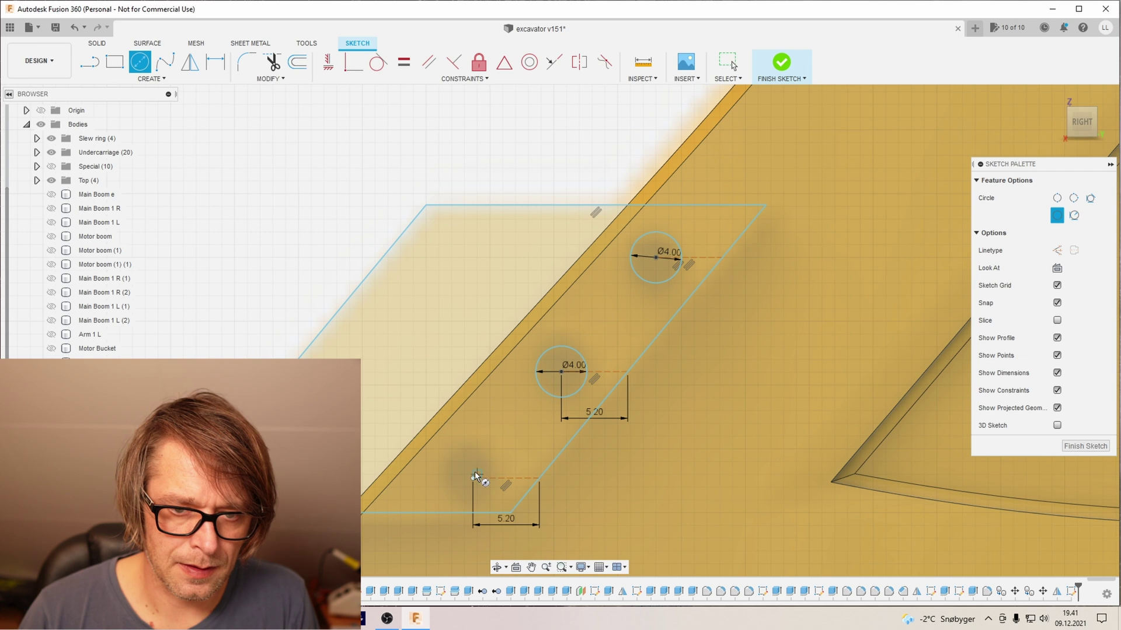
click(474, 478)
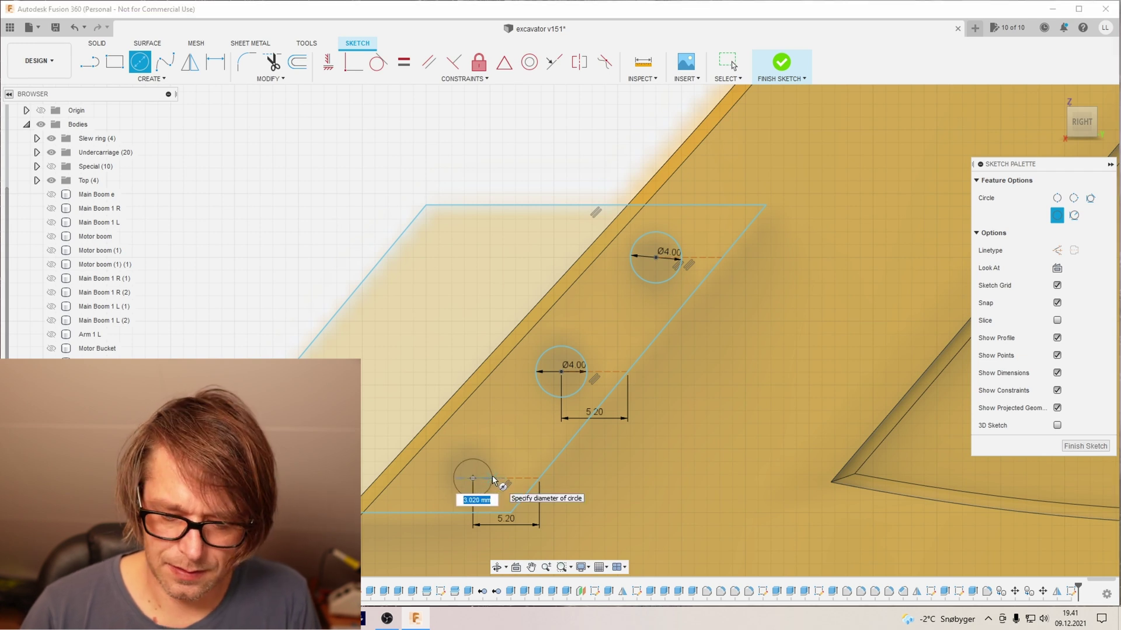
text(4)
key(Return)
key(Escape)
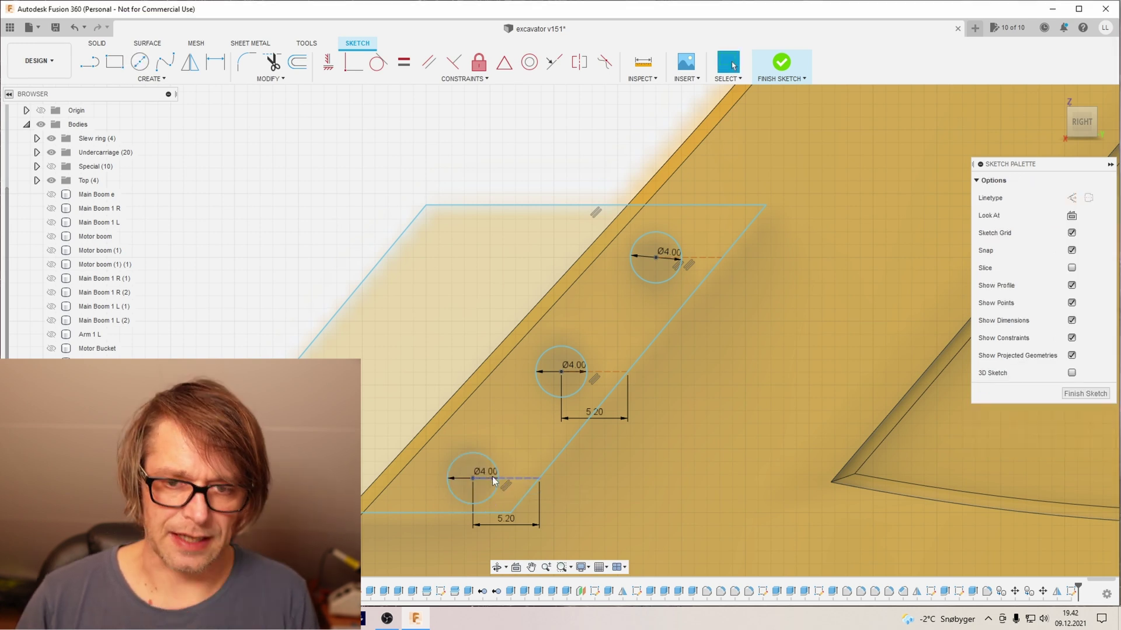
Step: Finish the plate sketch and start an extrusion of it
click(781, 61)
key(e)
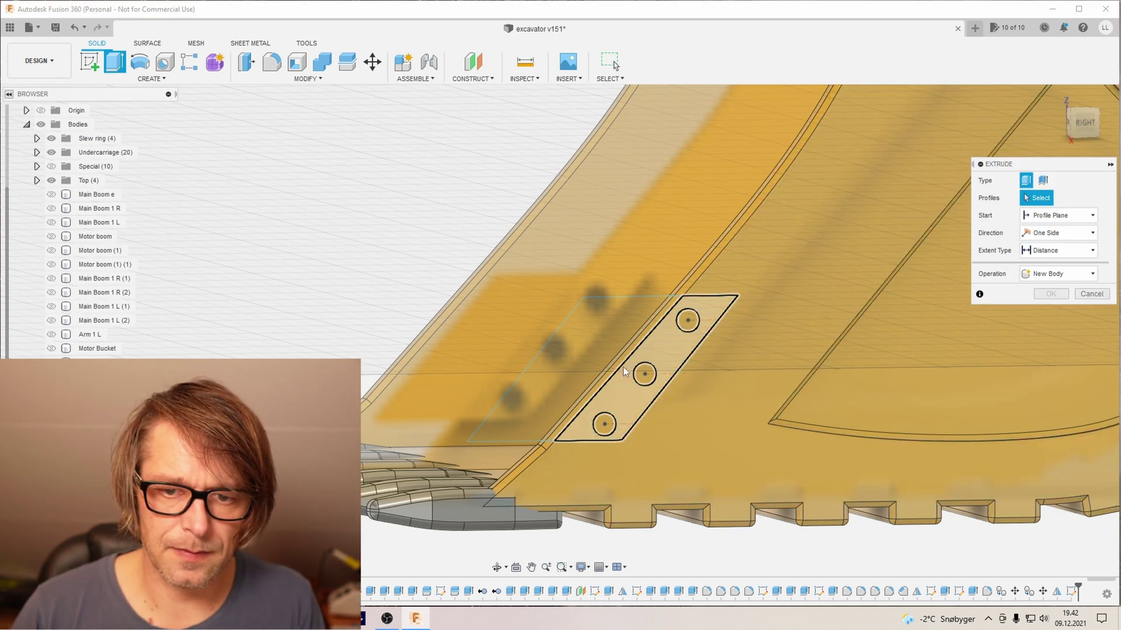
Step: Select the plate profile and its hole regions for the extrusion, viewing the model from the top
click(565, 366)
click(623, 395)
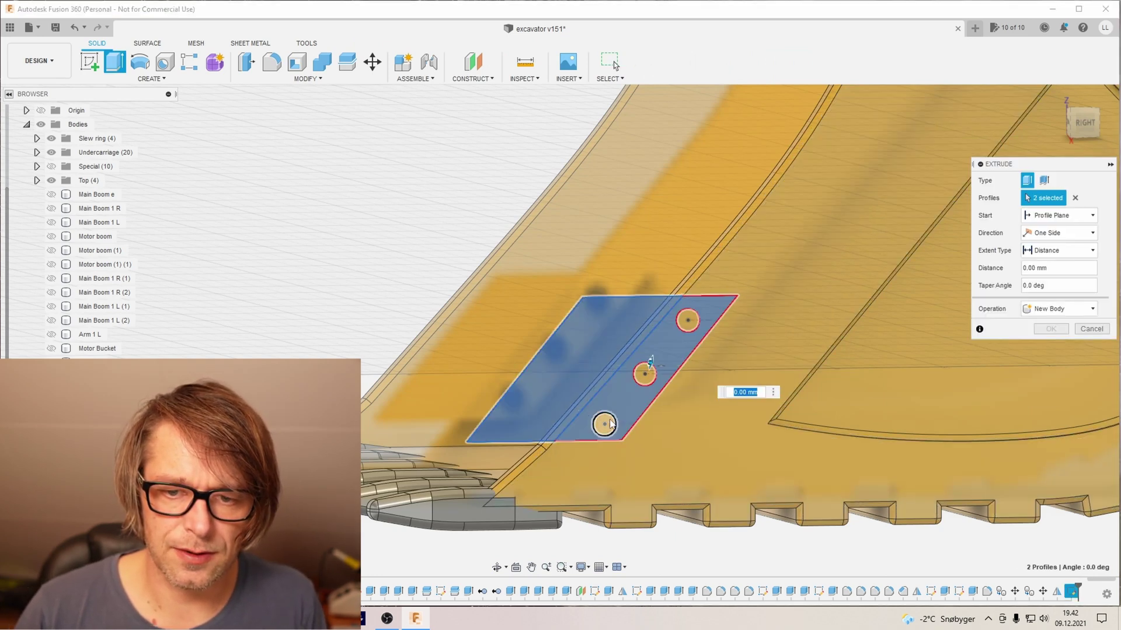
click(645, 375)
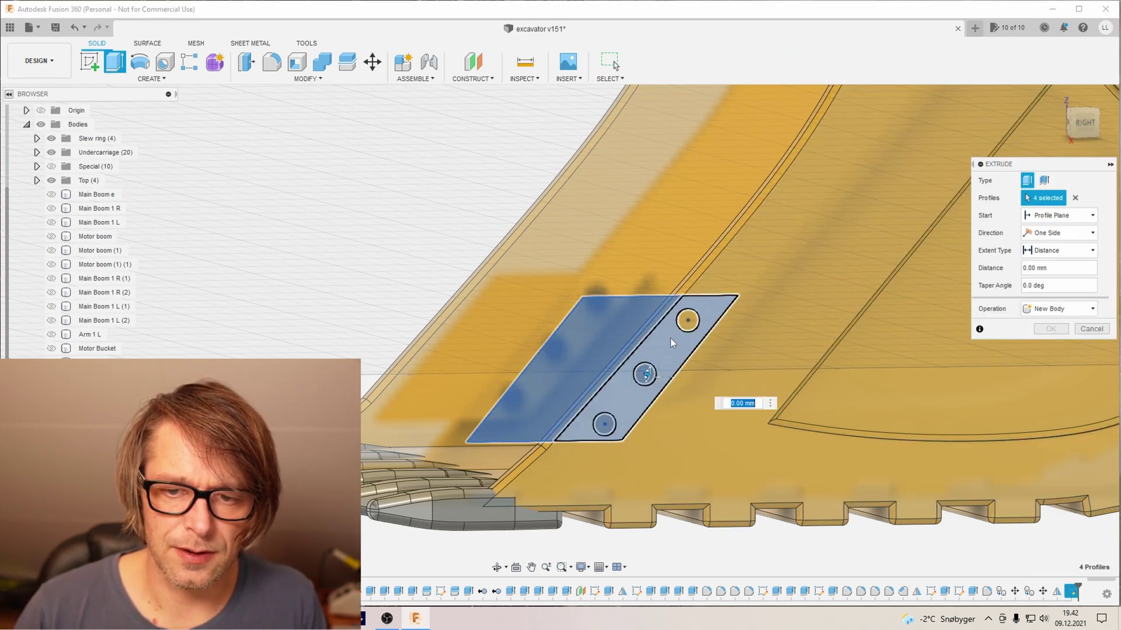
click(689, 321)
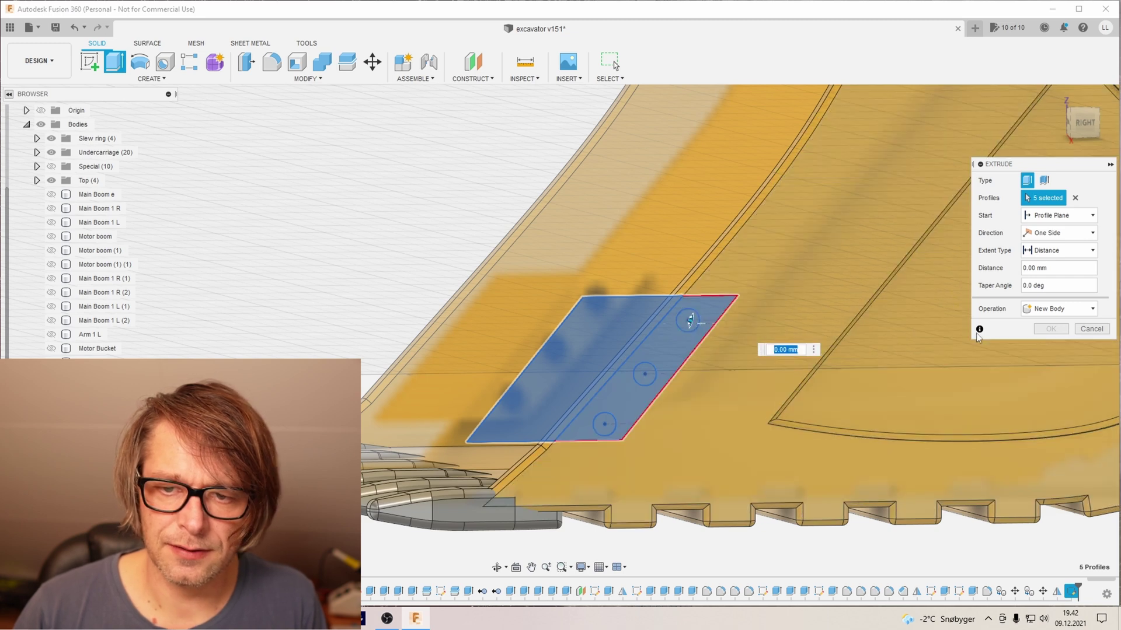
shift+middle_drag(701, 326, 1100, 137)
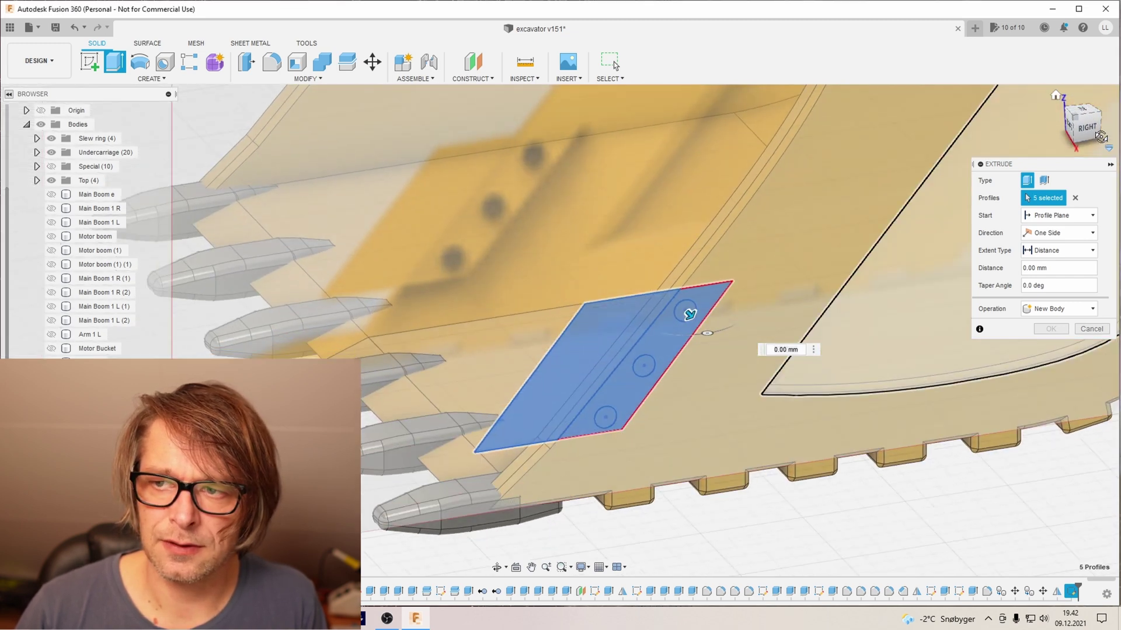
click(1085, 107)
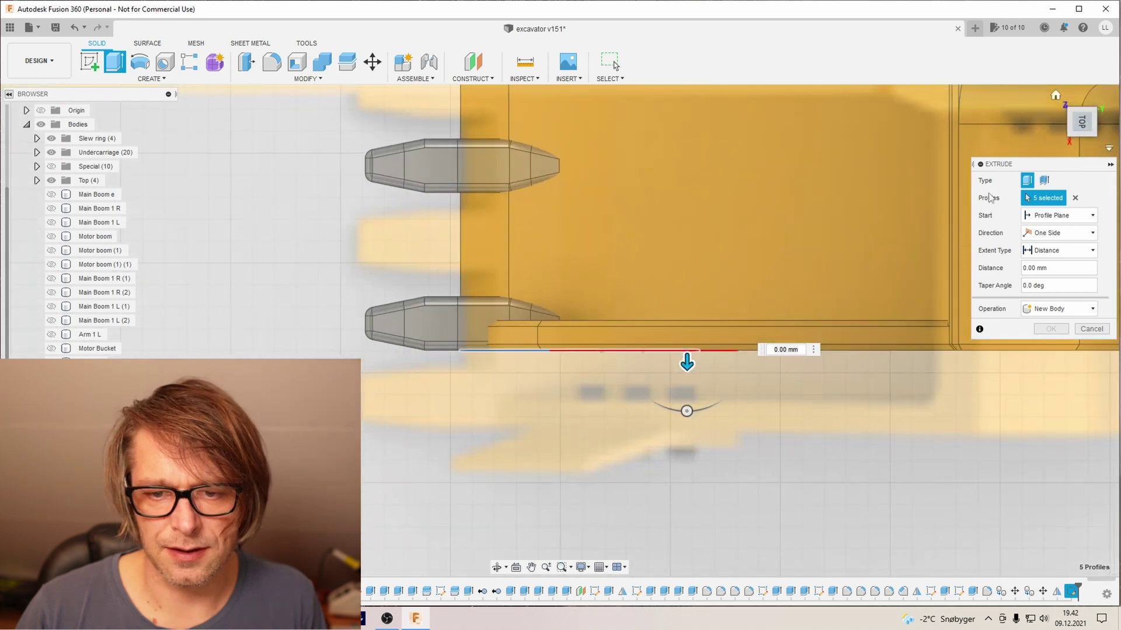
mouse_move(1082, 122)
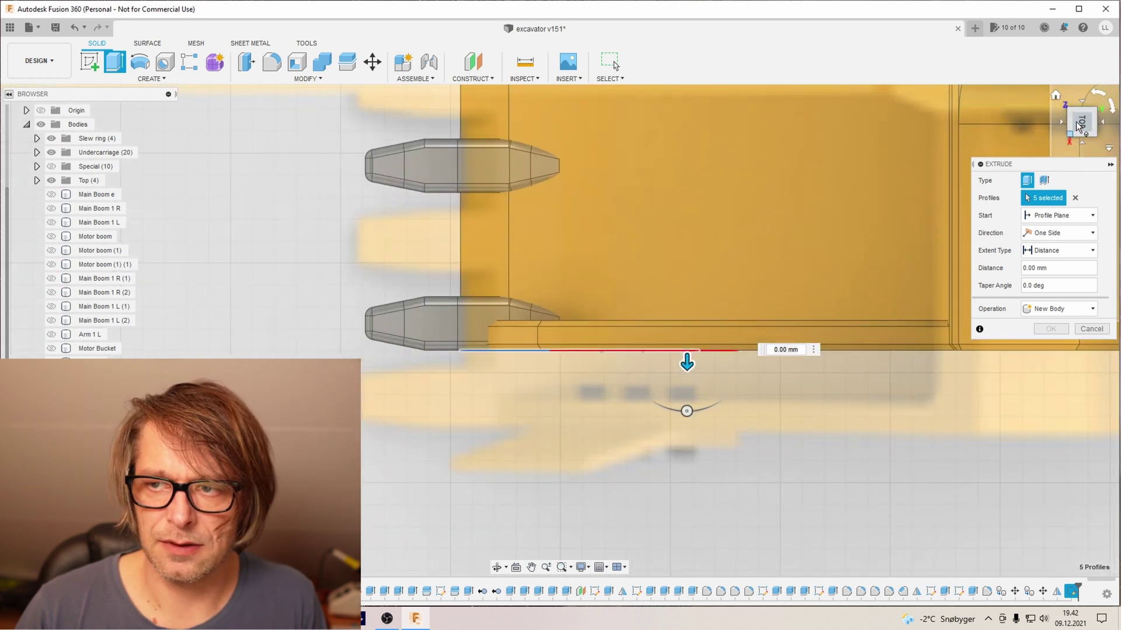
Step: Set the extrusion to Two Sides with 2 mm on each side
click(1084, 107)
text(2)
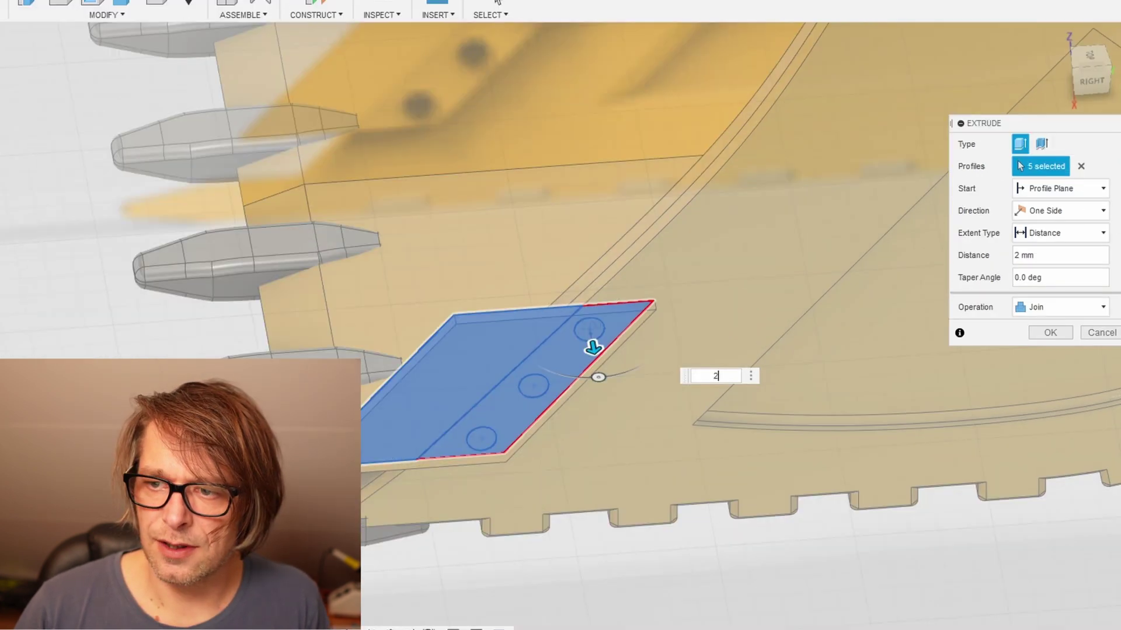
click(1090, 214)
click(1062, 248)
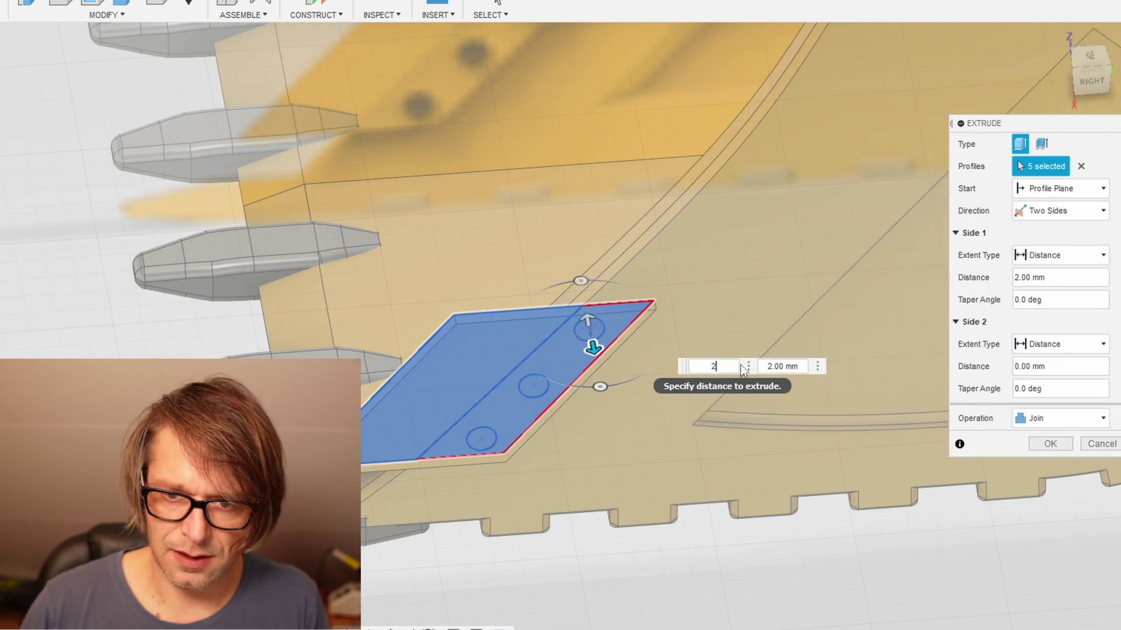
key(Return)
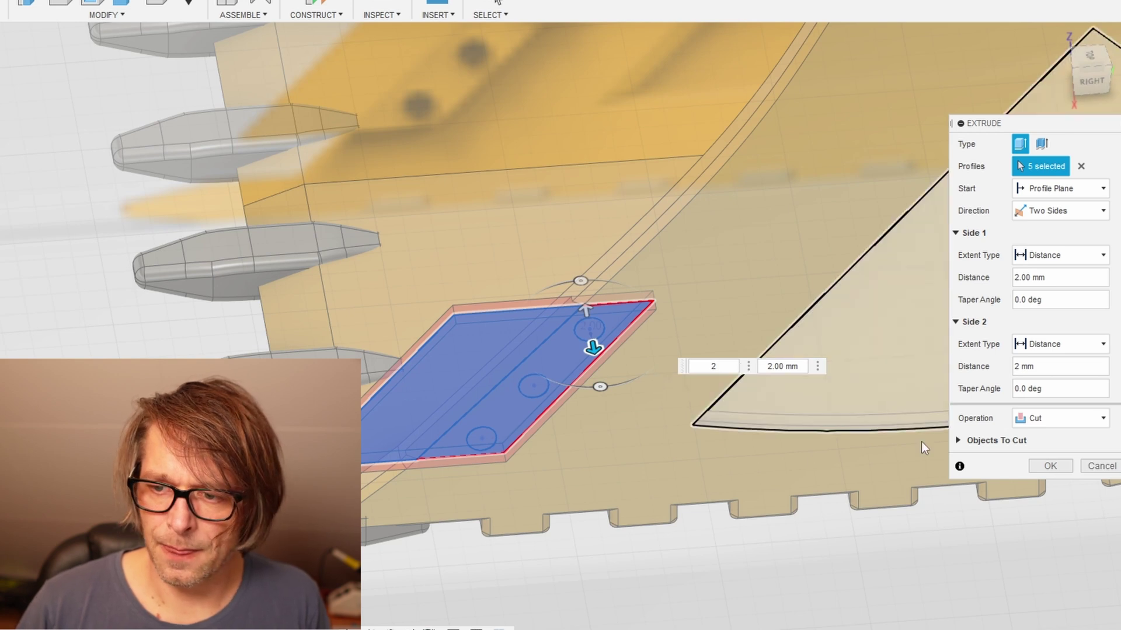
click(1040, 420)
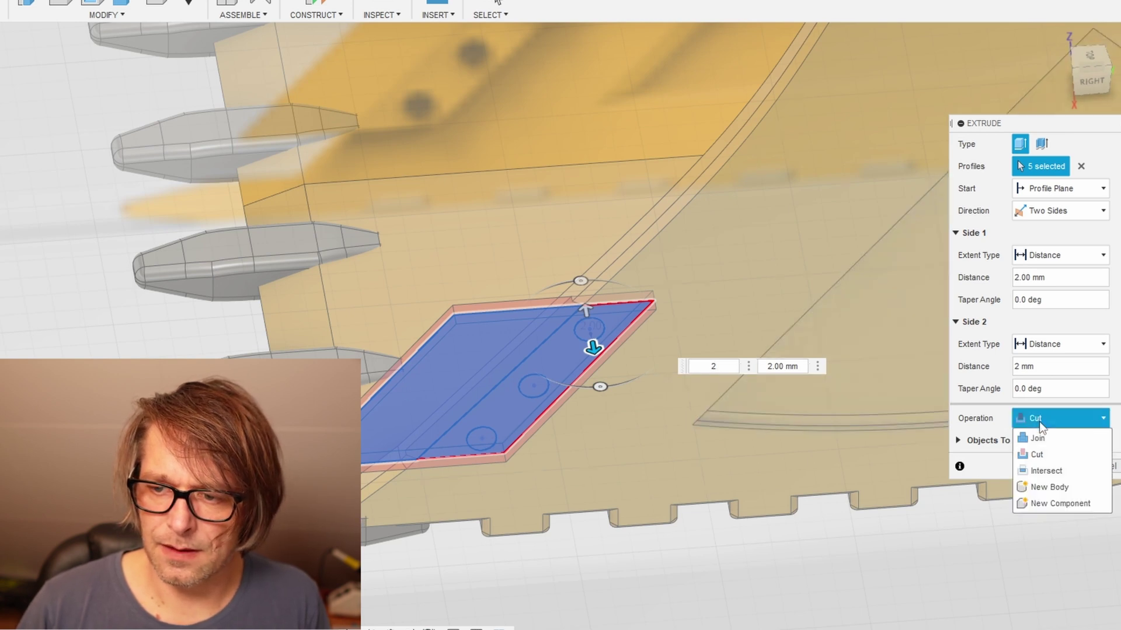
Step: Create the plate as a new body, then extrude the three circles 3.5 mm as bolt heads joined to the plate
click(1055, 487)
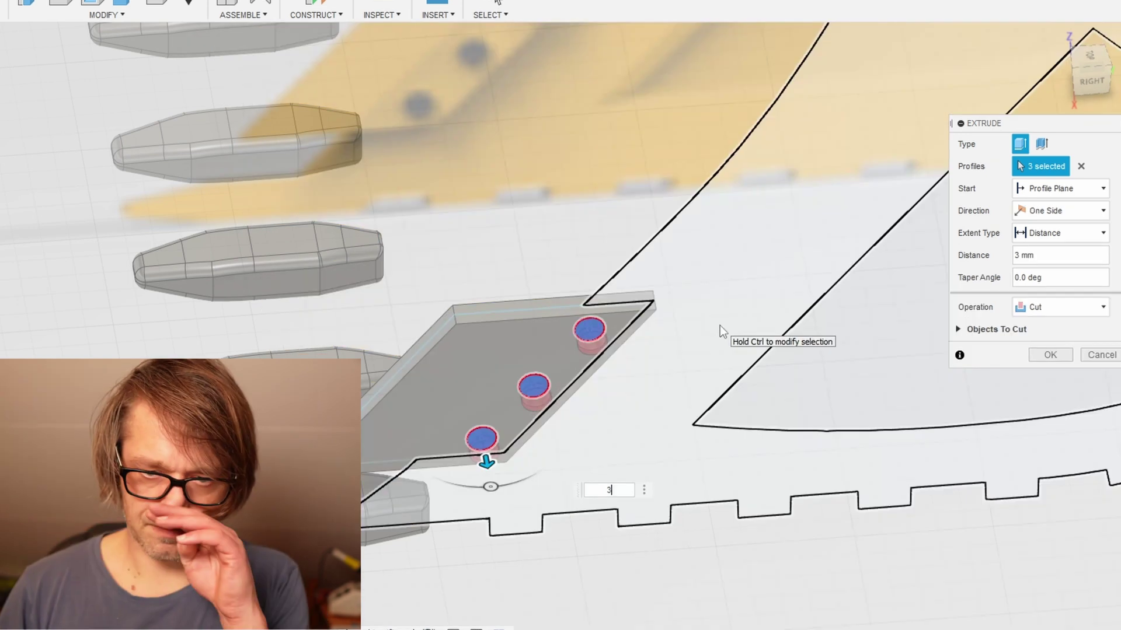
text(,5)
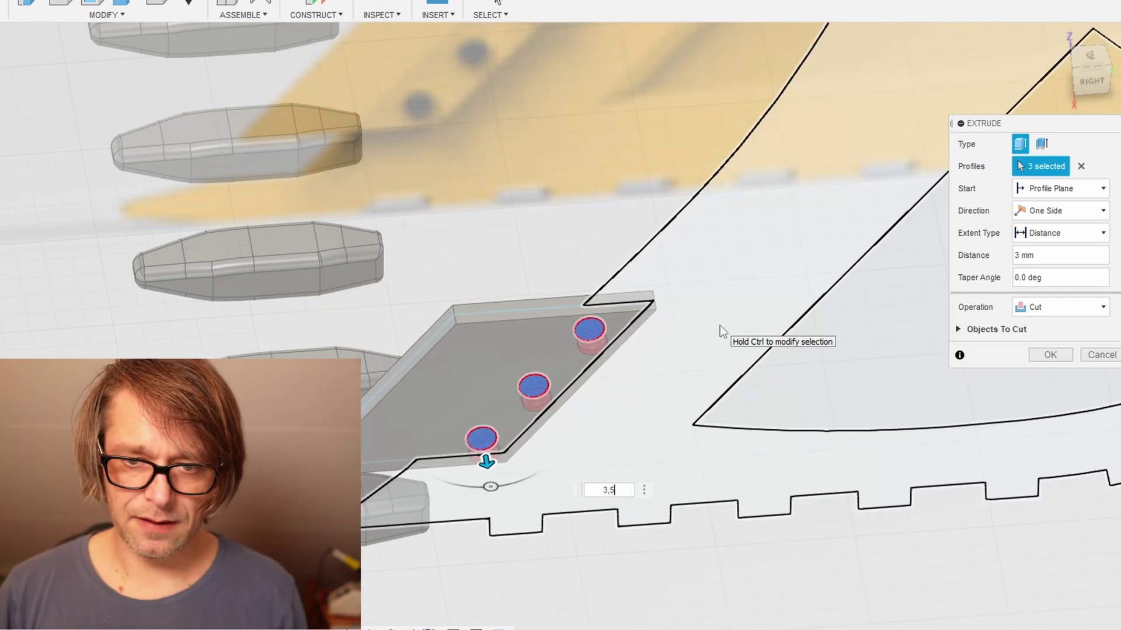
click(1103, 307)
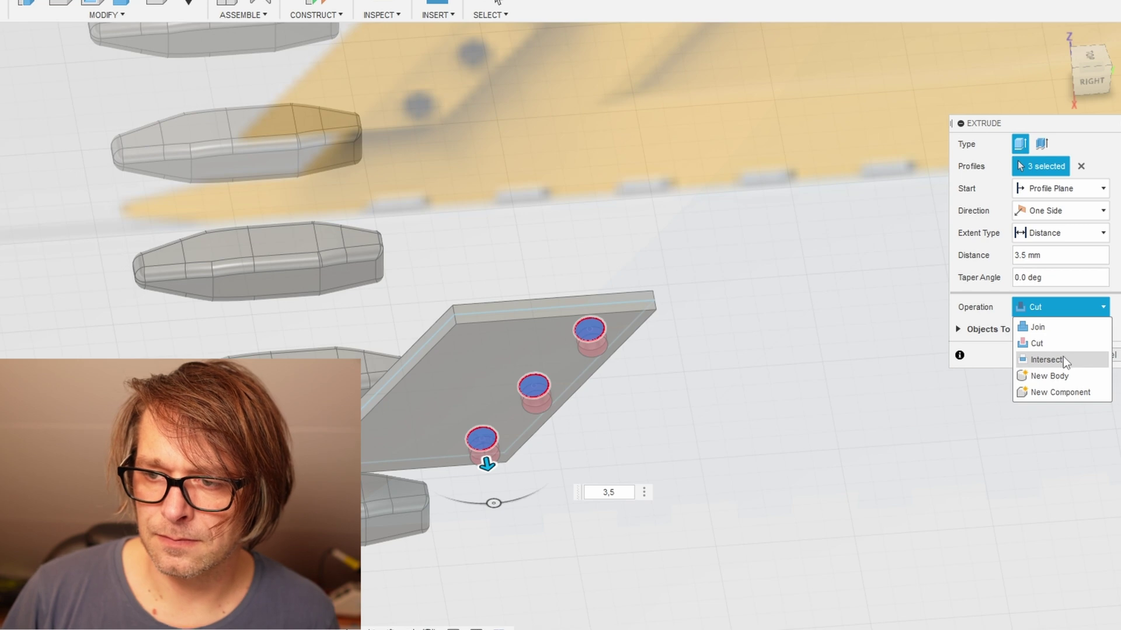
click(1062, 342)
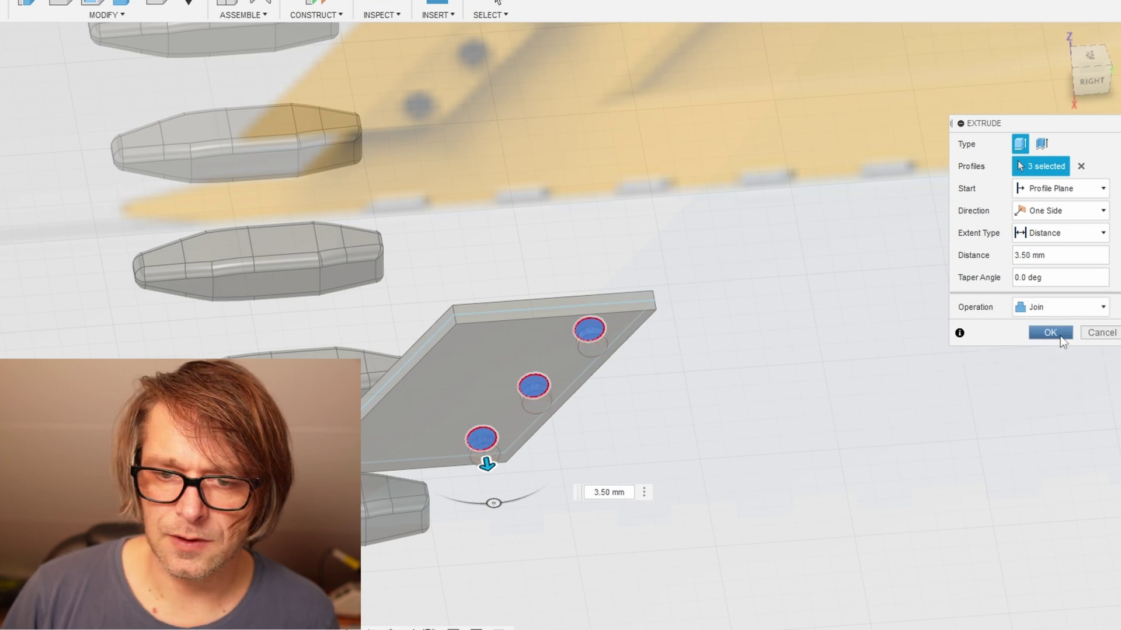
click(1049, 333)
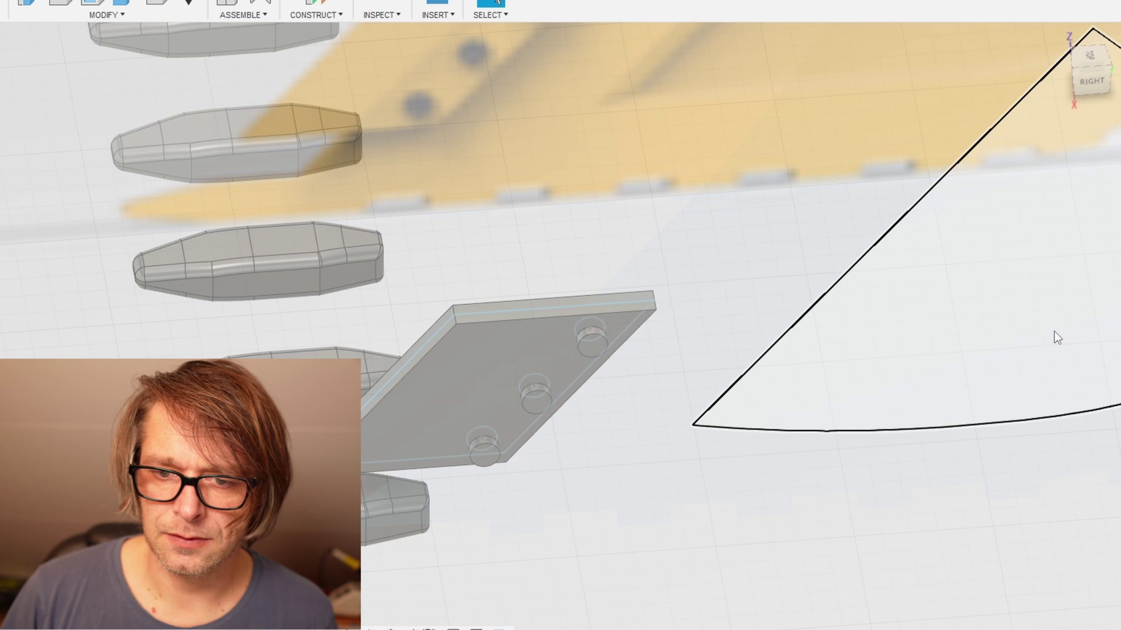
scroll(567, 458, up, 2)
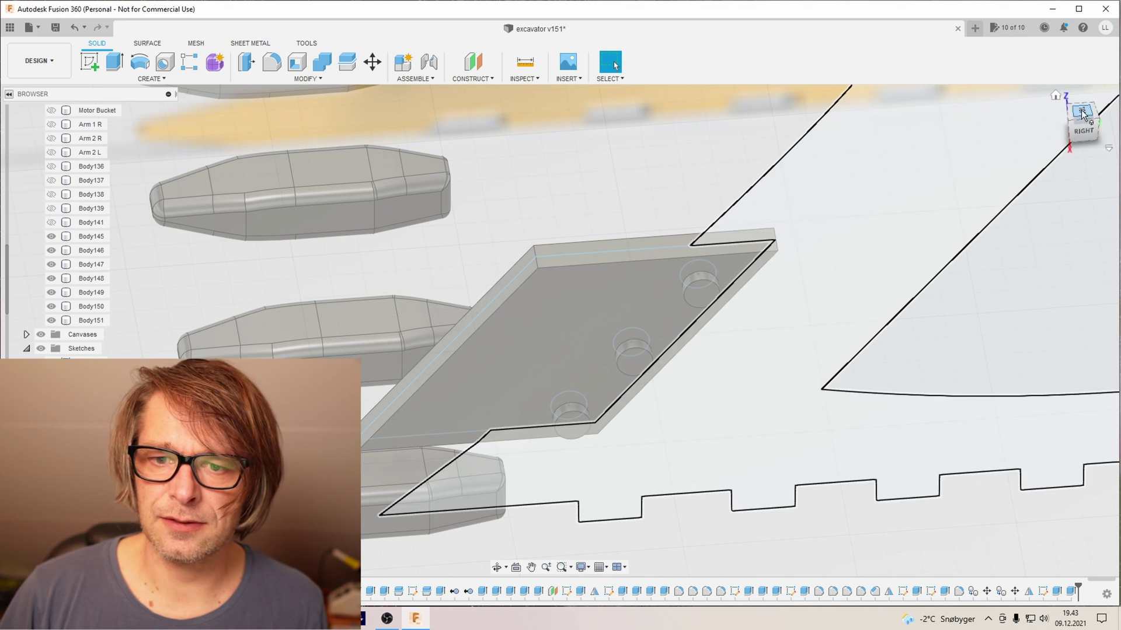
Step: Chamfer the side-cutter plate's diagonal front edge by 4 mm
drag(1070, 122, 1075, 128)
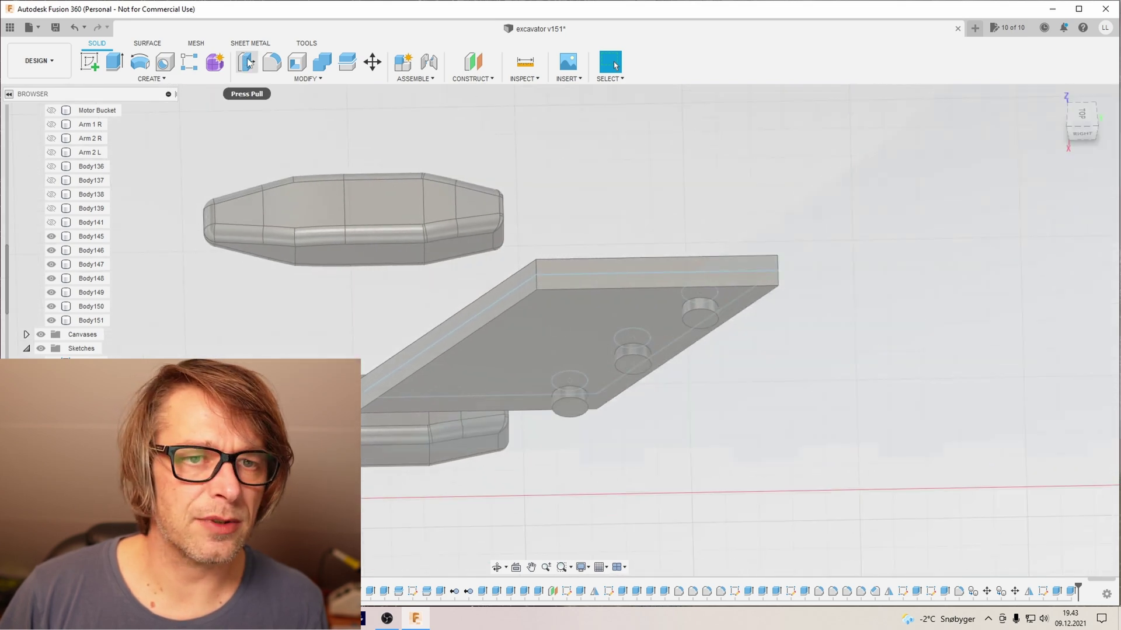
click(302, 78)
click(295, 123)
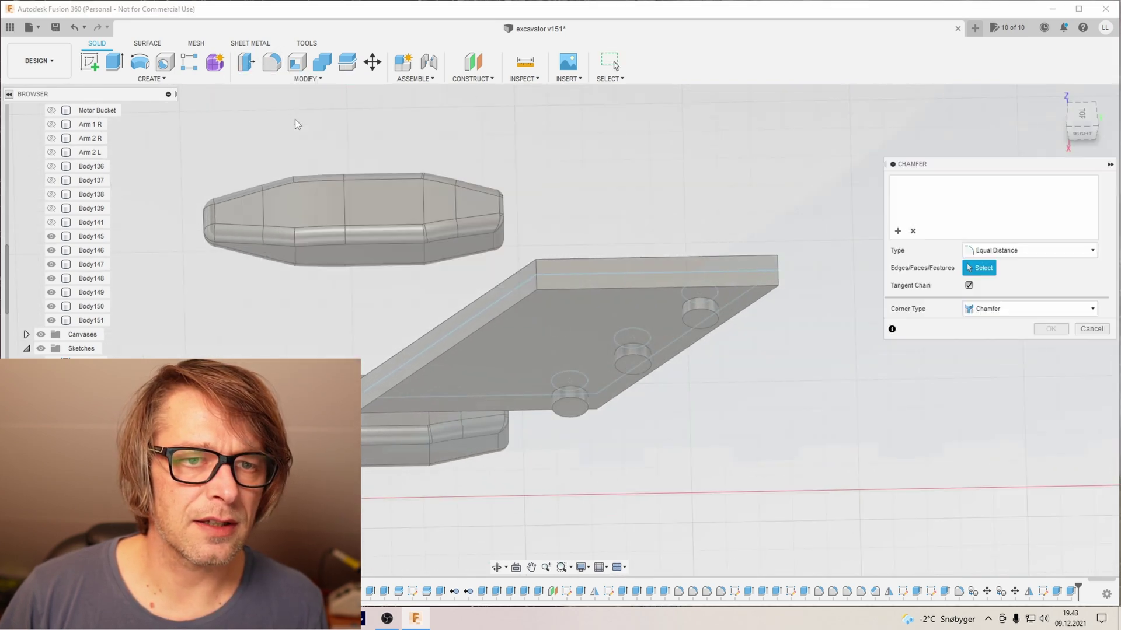
click(528, 269)
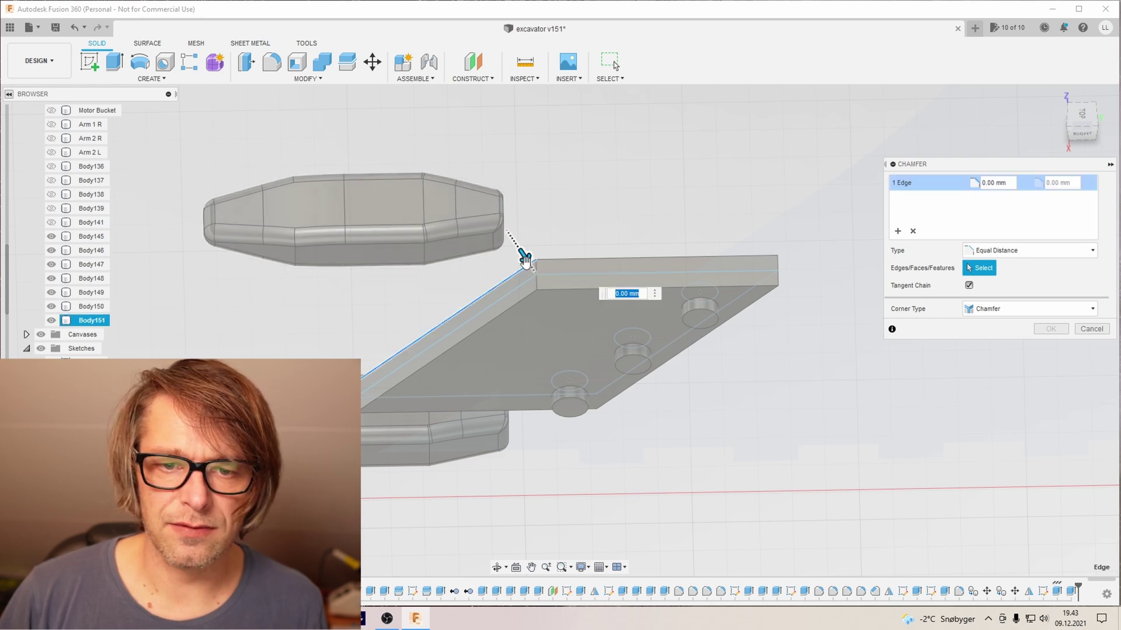
text(4)
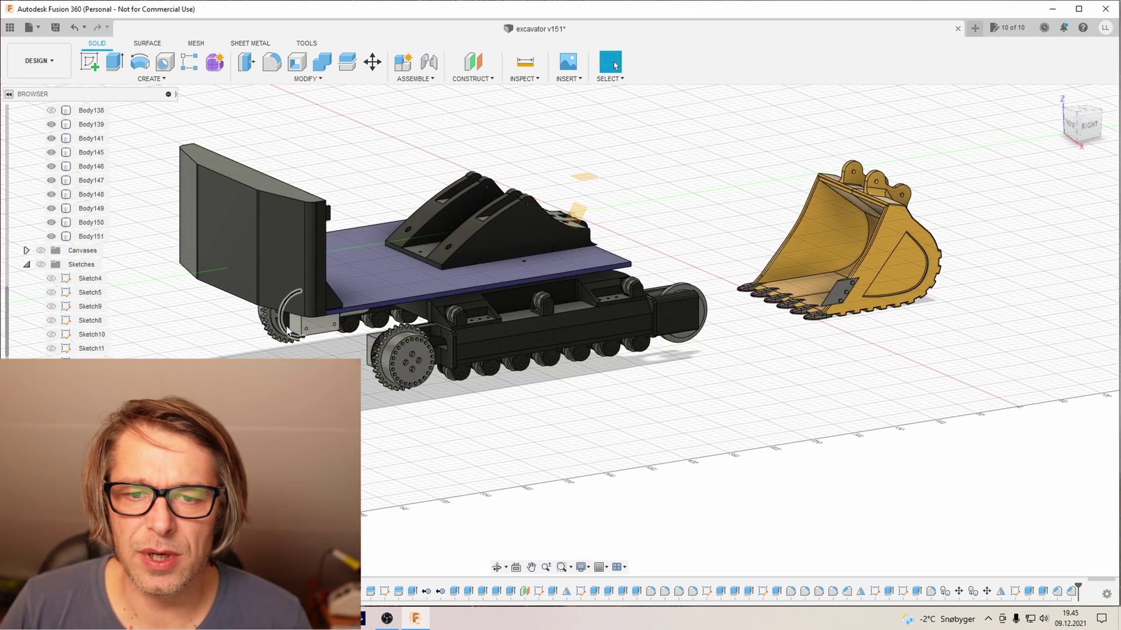
scroll(53, 210, up, 3)
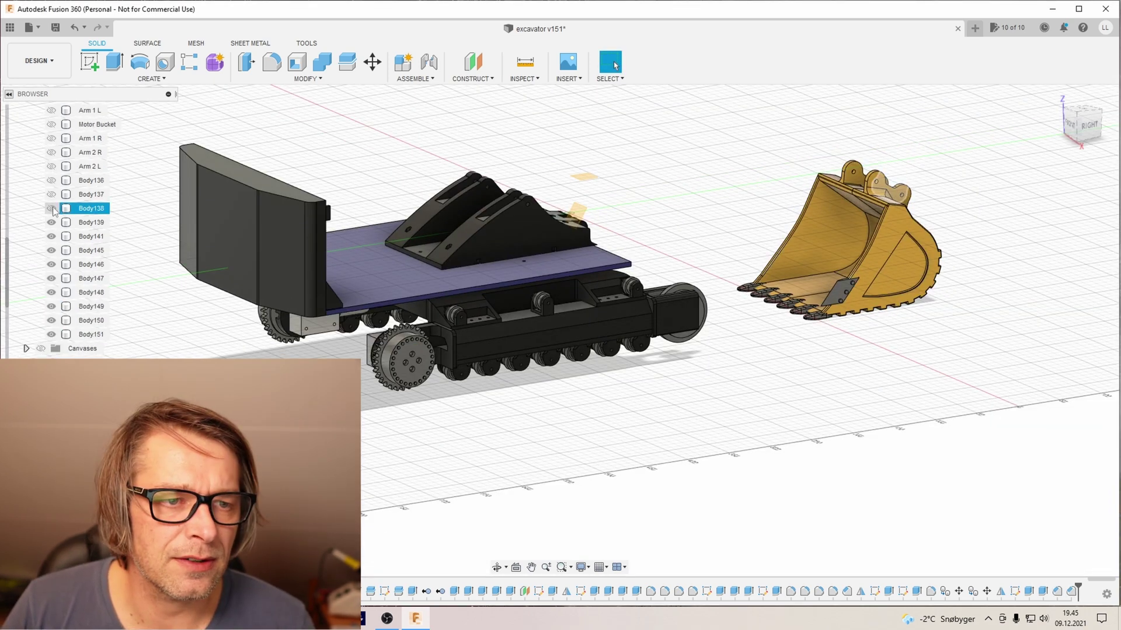
Step: Show Body138, the arm bodies and the left main boom pieces again in the Browser
click(52, 208)
click(51, 180)
click(51, 167)
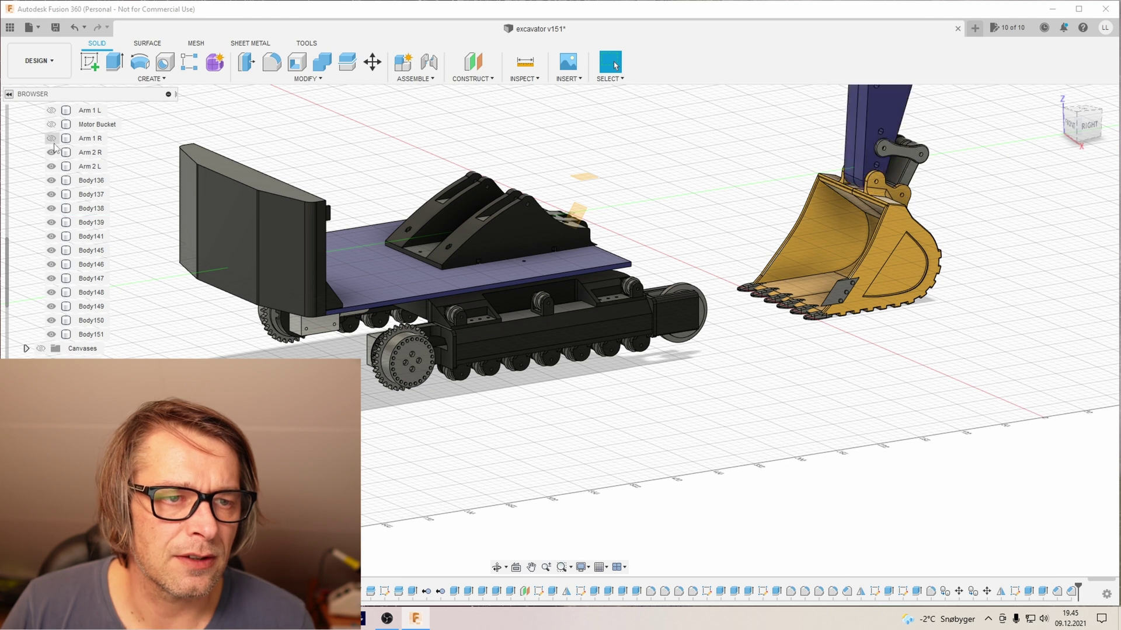
click(51, 138)
scroll(560, 333, down, 3)
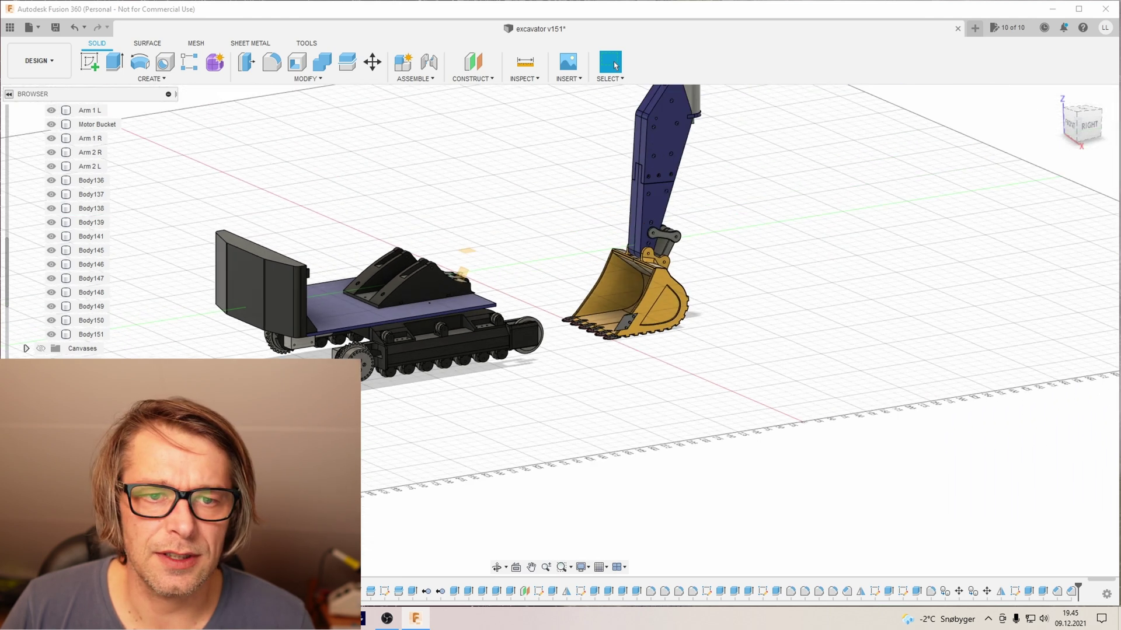
scroll(119, 140, up, 2)
click(121, 140)
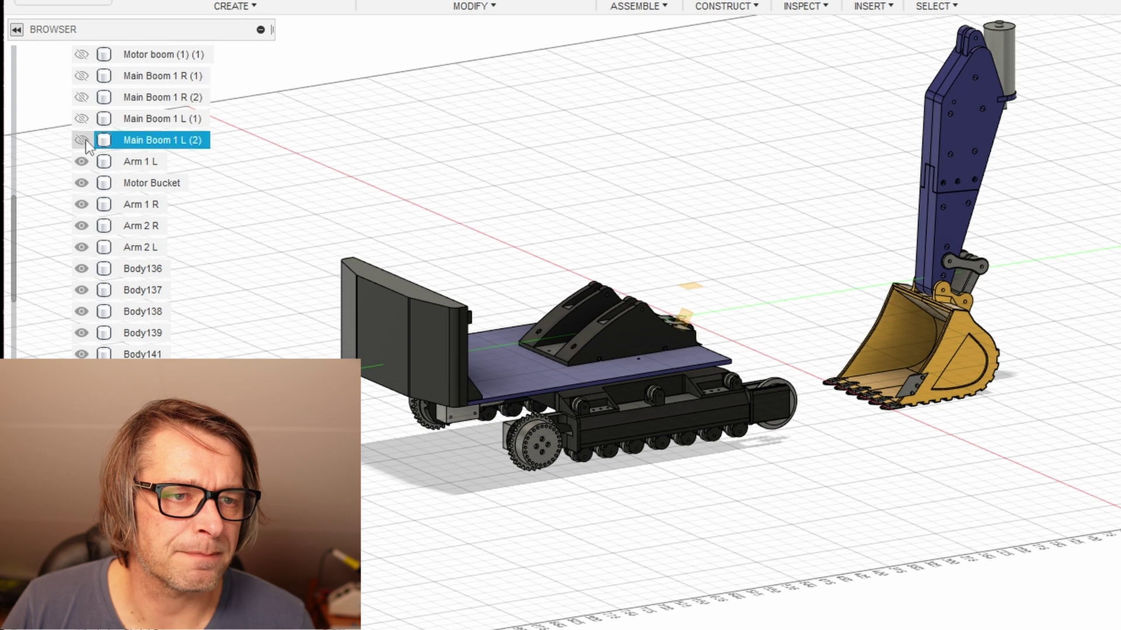
click(82, 140)
click(81, 119)
Step: Show the right boom, both boom motors and the remaining main boom bodies
click(82, 75)
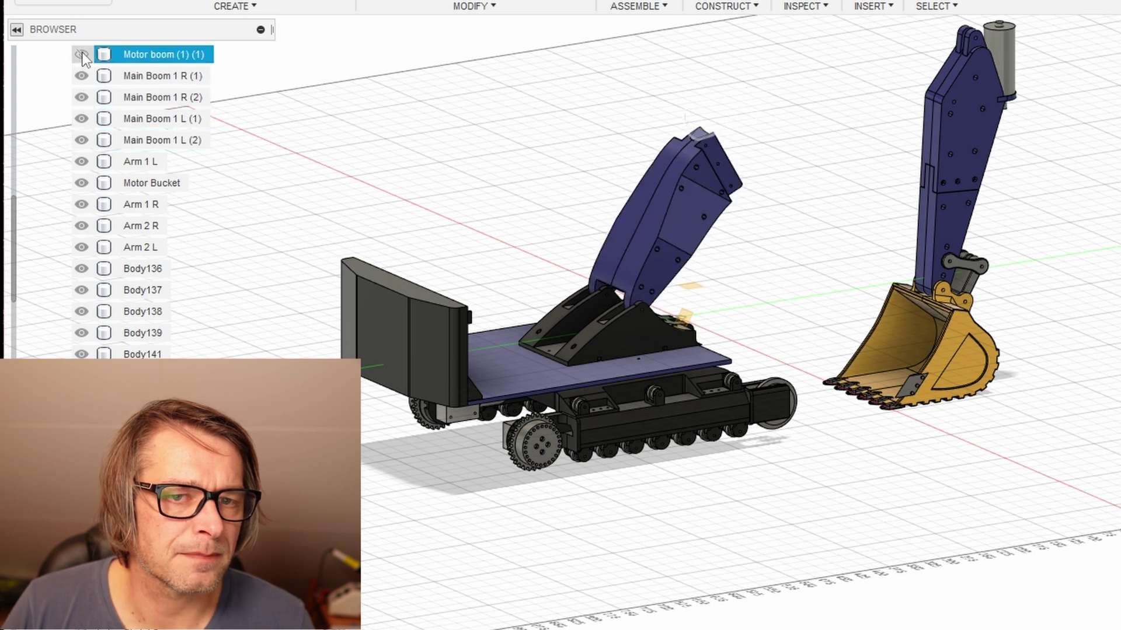
click(81, 55)
scroll(289, 267, down, 3)
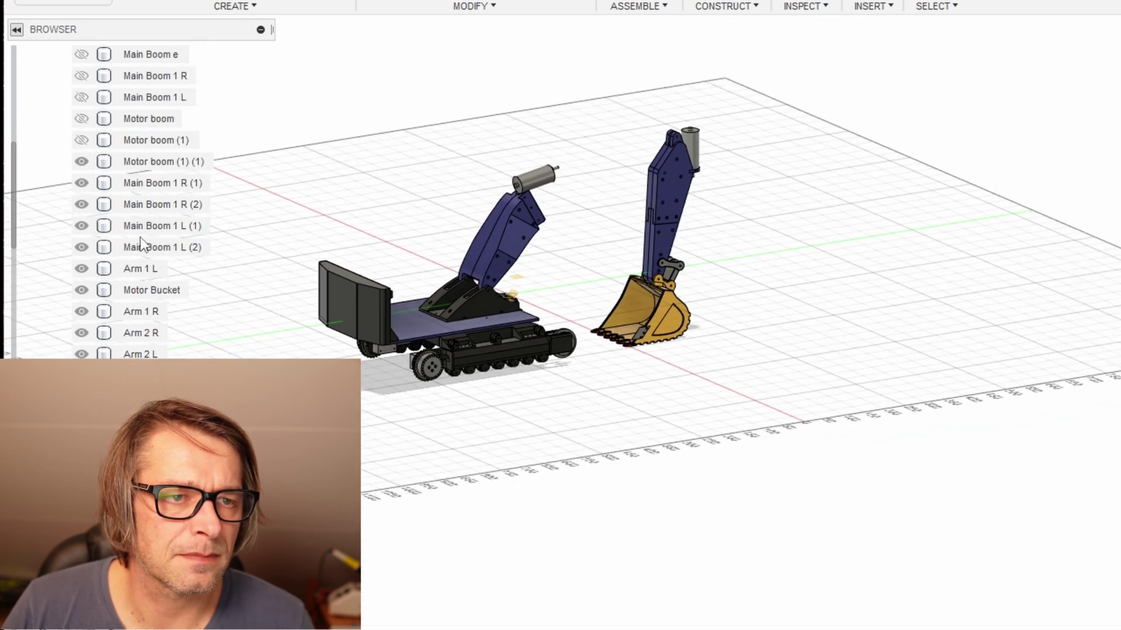
scroll(140, 238, up, 5)
click(79, 264)
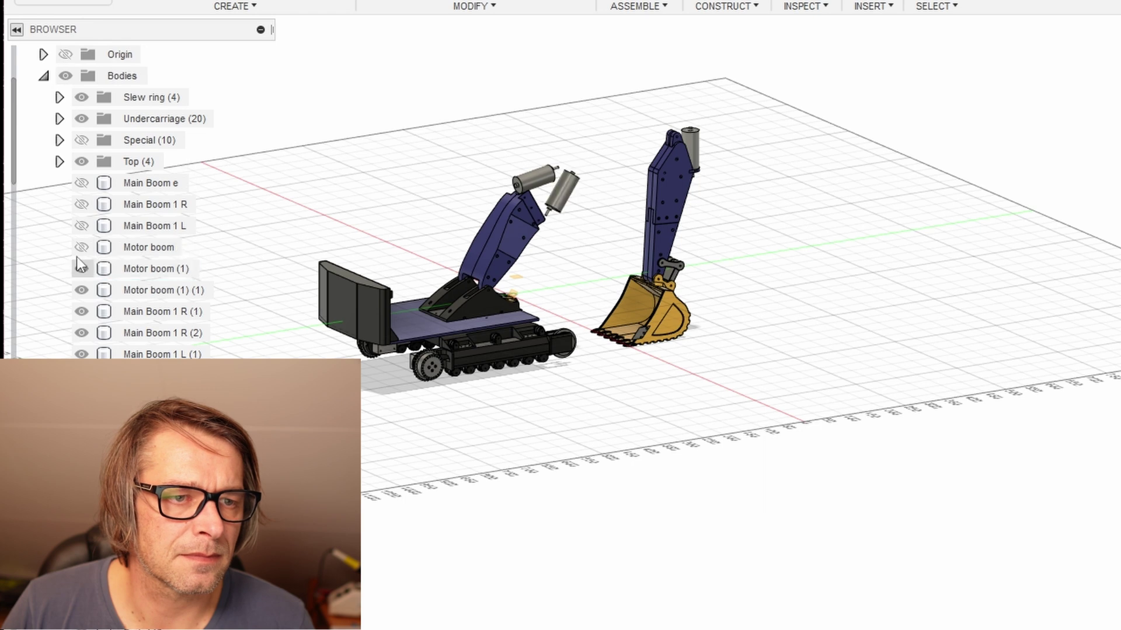
click(82, 226)
click(81, 205)
click(82, 184)
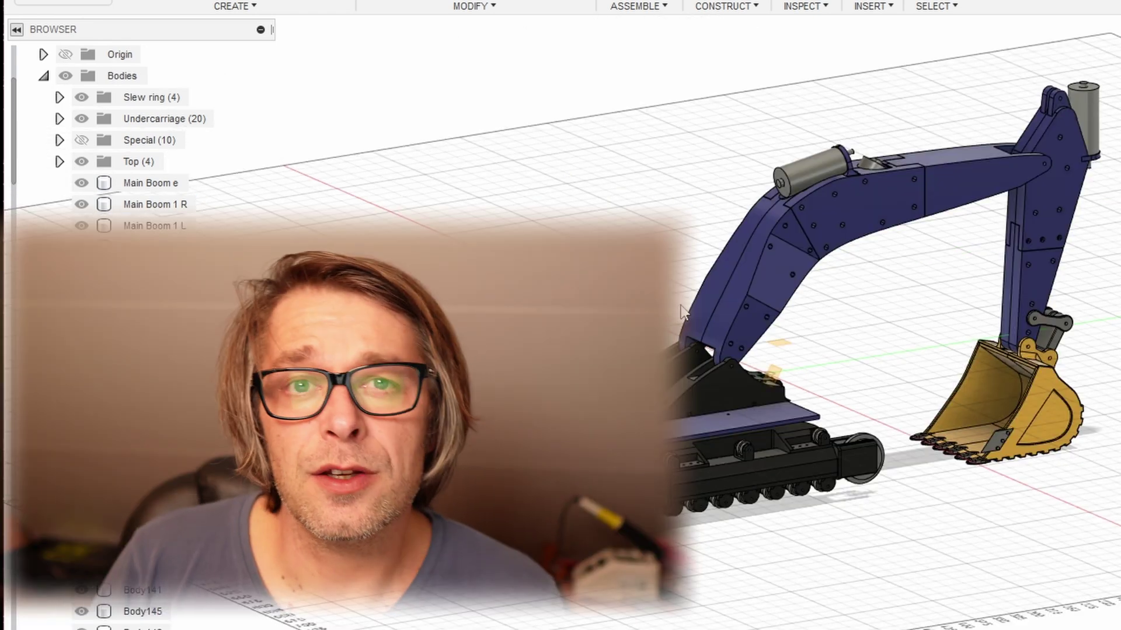